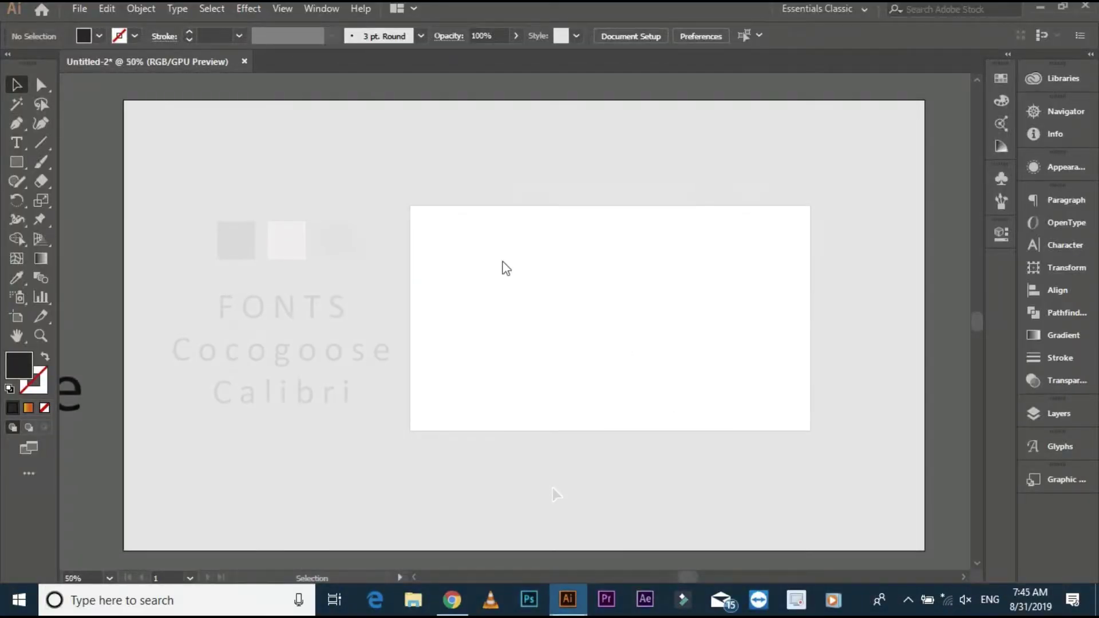
- Show the document grid over the artboard and turn on Snap to Grid
right_click(504, 264)
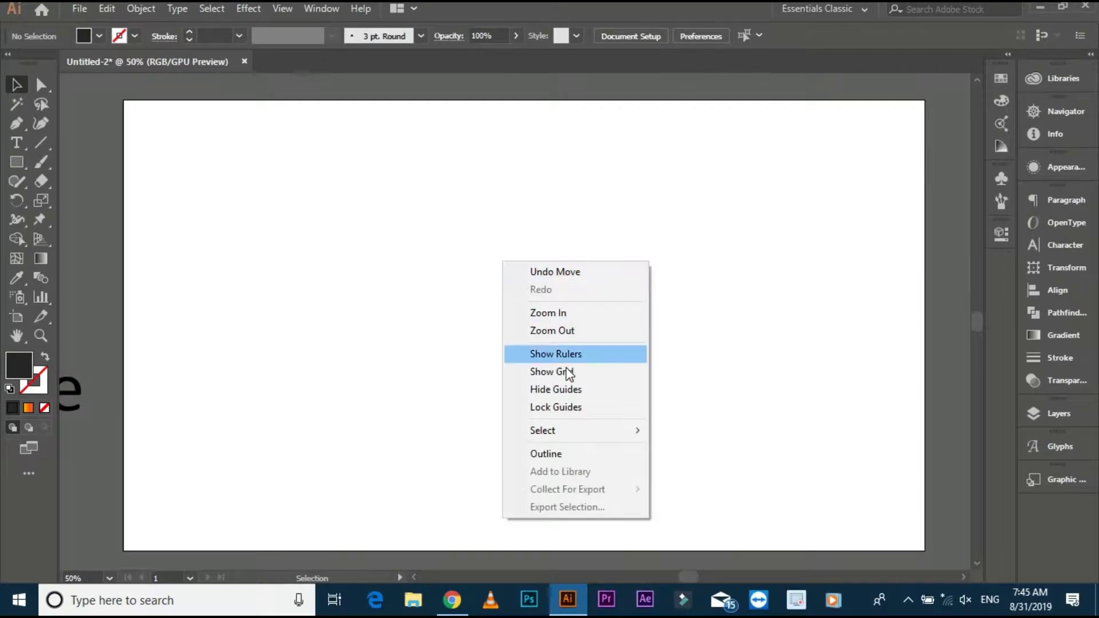
left_click(567, 372)
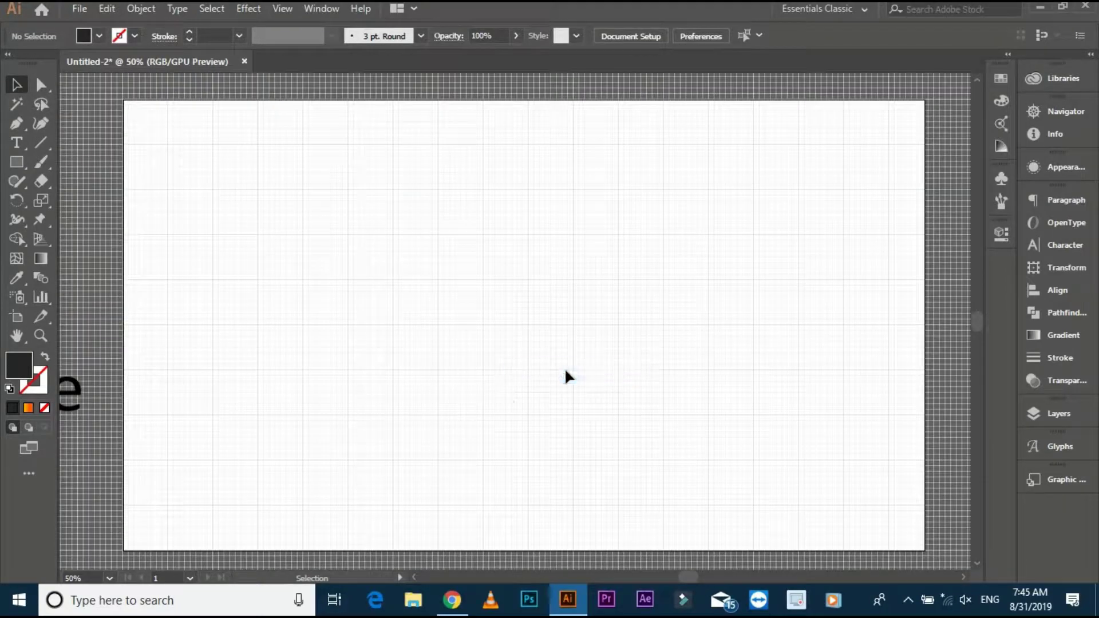
left_click(281, 8)
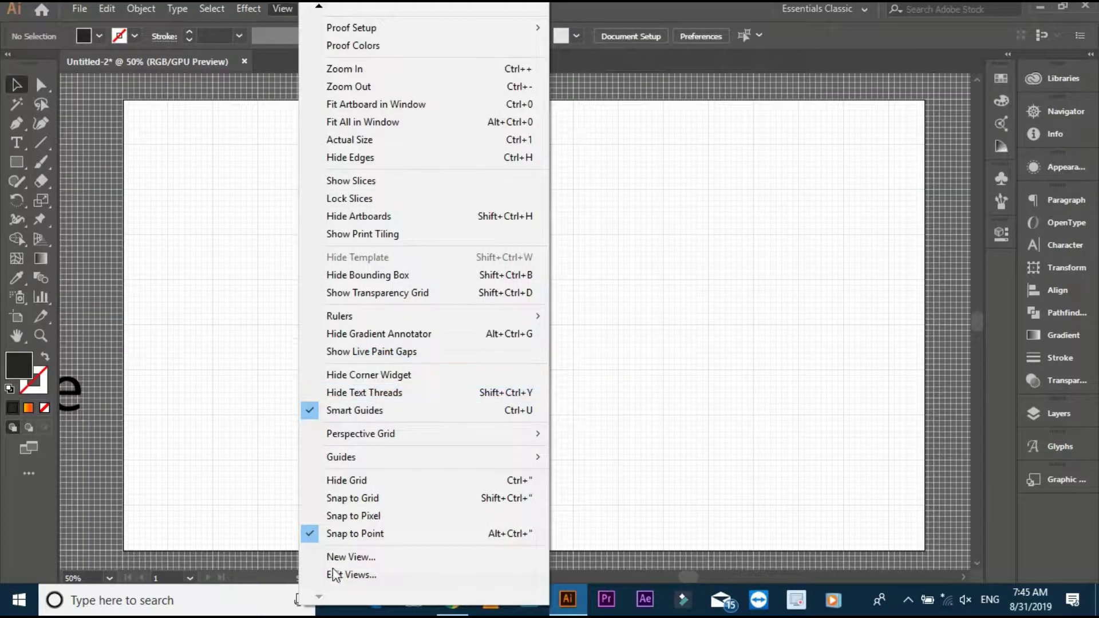
left_click(319, 497)
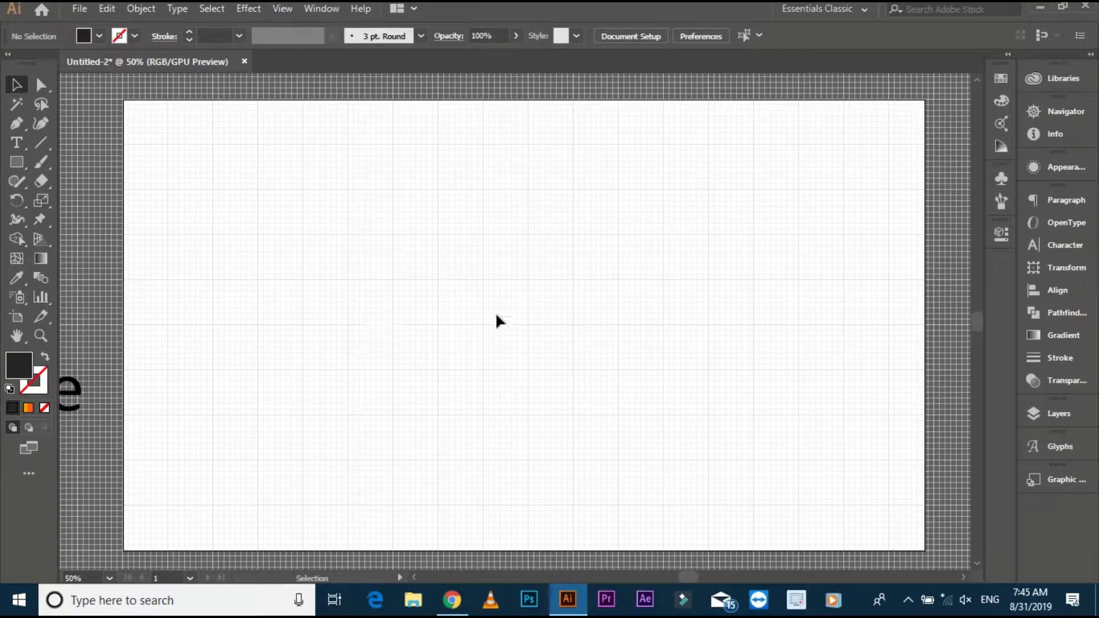
- Draw a vertical line about four grid squares tall on the artboard and give it a dark #222021 stroke
left_click(41, 142)
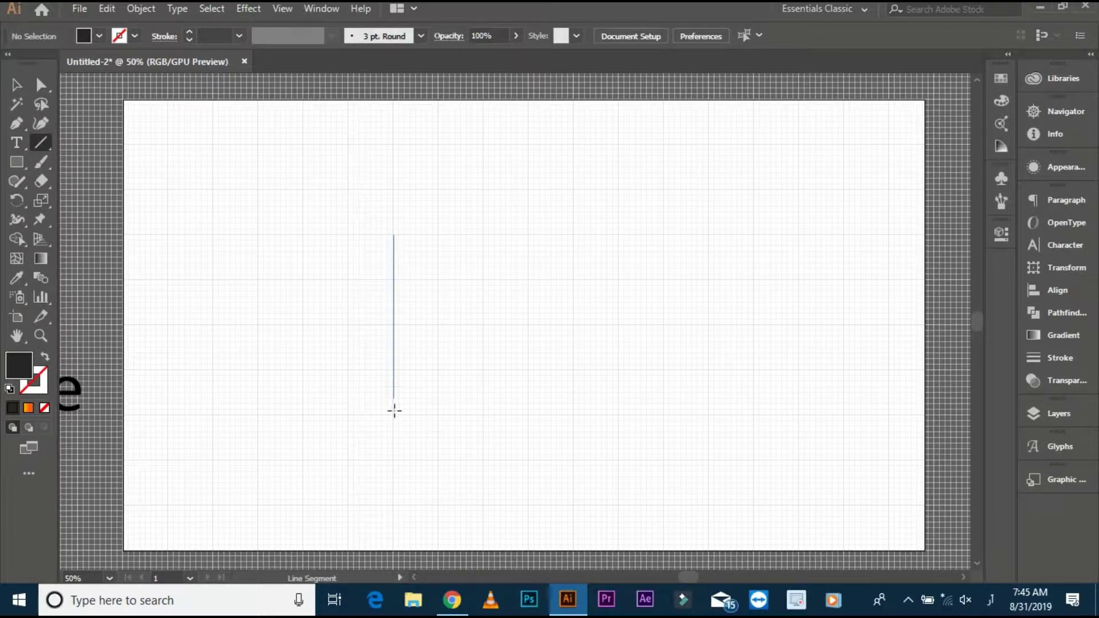
left_click_drag(389, 412, 390, 412)
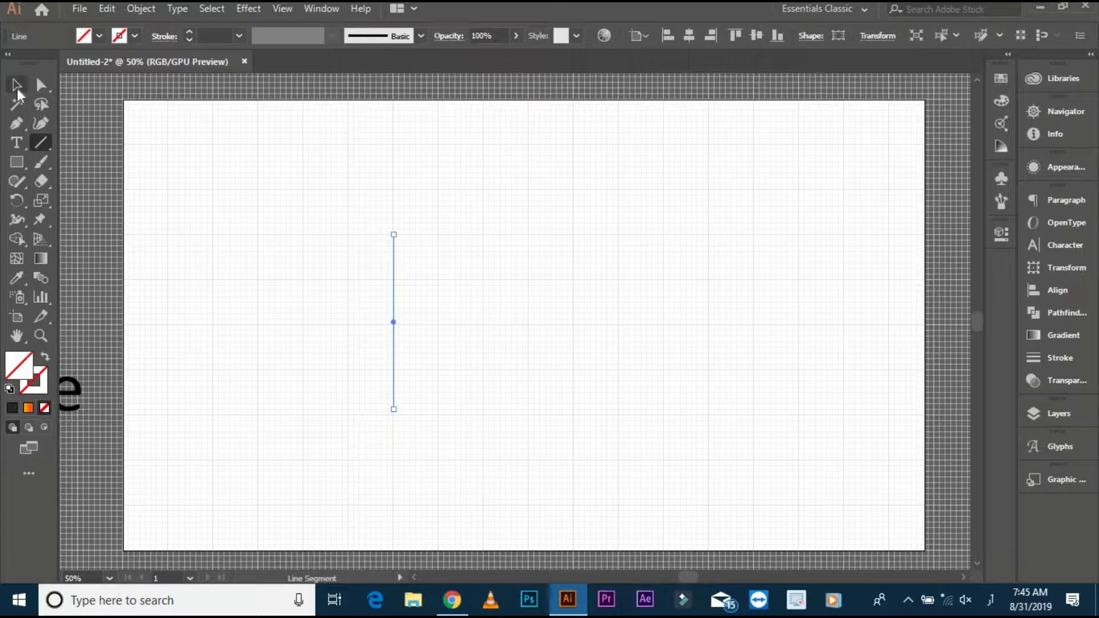
left_click(16, 85)
left_click(13, 408)
left_click(233, 318)
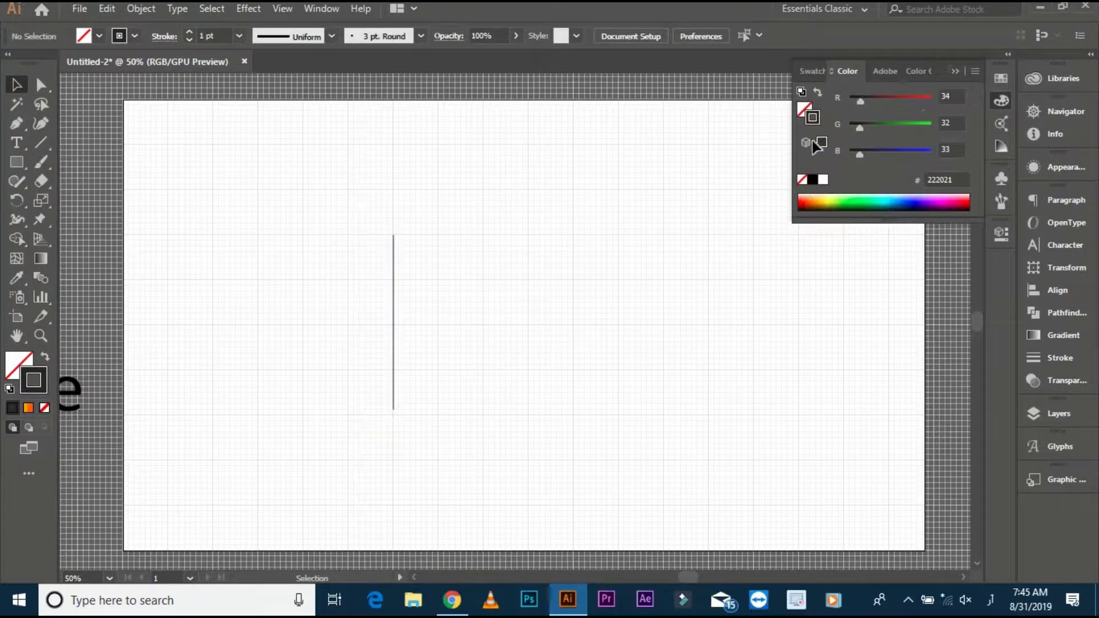
- Duplicate the vertical line one grid square to the right and extend both lower ends down to the major gridline
left_click_drag(387, 312, 423, 281)
key("ctrl+1")
left_click(40, 85)
left_click_drag(343, 412, 540, 500)
scroll(474, 451, "up", 2)
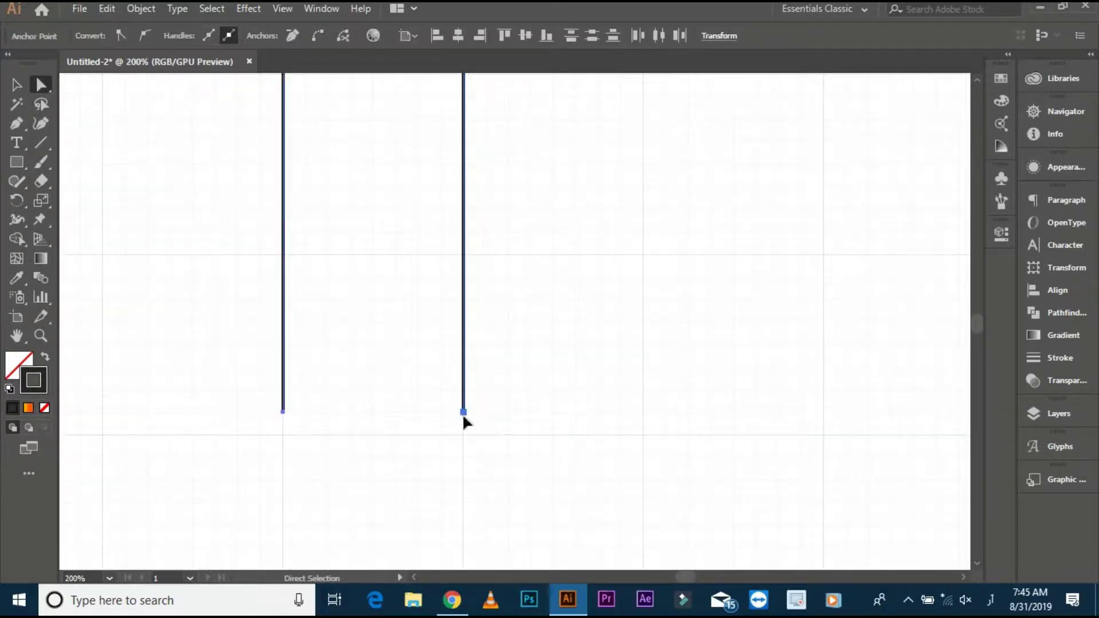
left_click(495, 430)
scroll(498, 429, "down", 3)
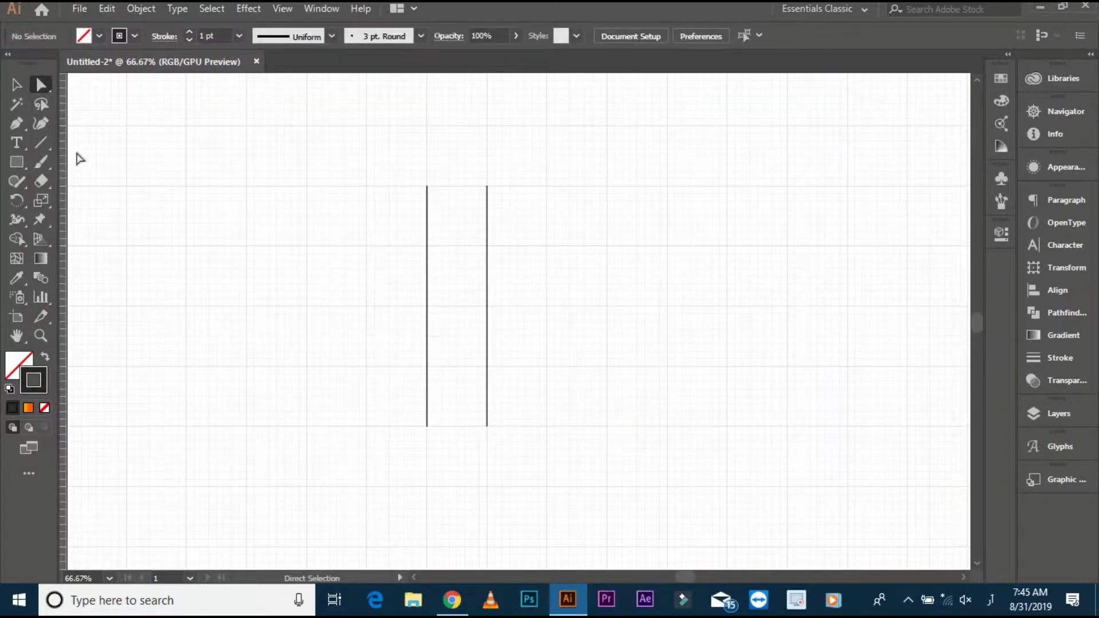
- Group the two vertical lines and place a duplicate rotated 90 degrees across their lower ends
left_click_drag(361, 252, 490, 307)
right_click(491, 304)
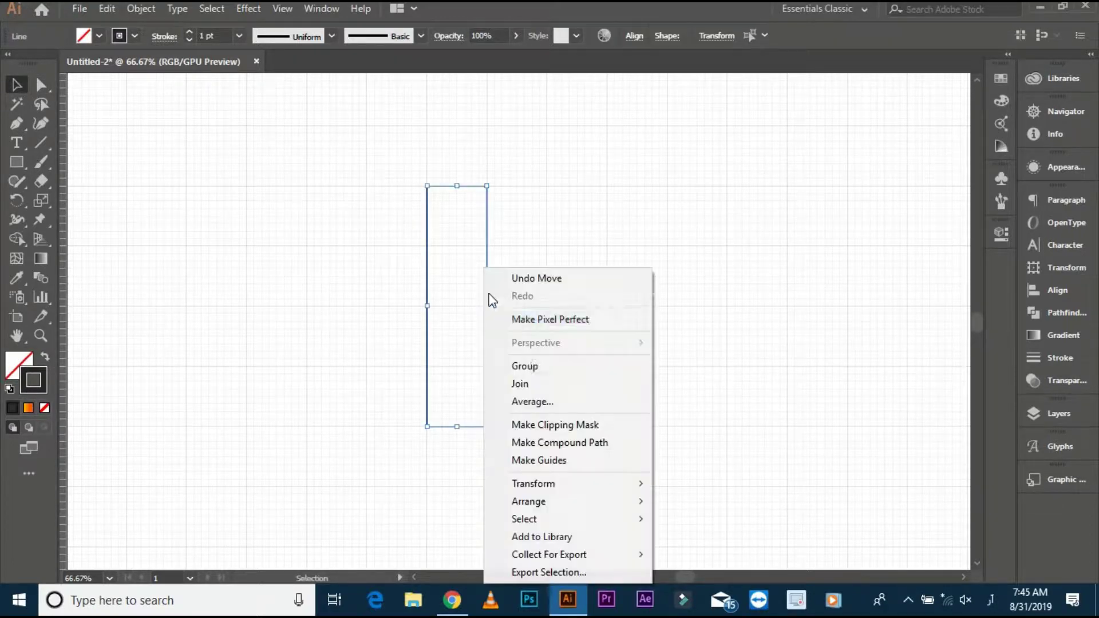
left_click(533, 368)
scroll(511, 195, "down", 1)
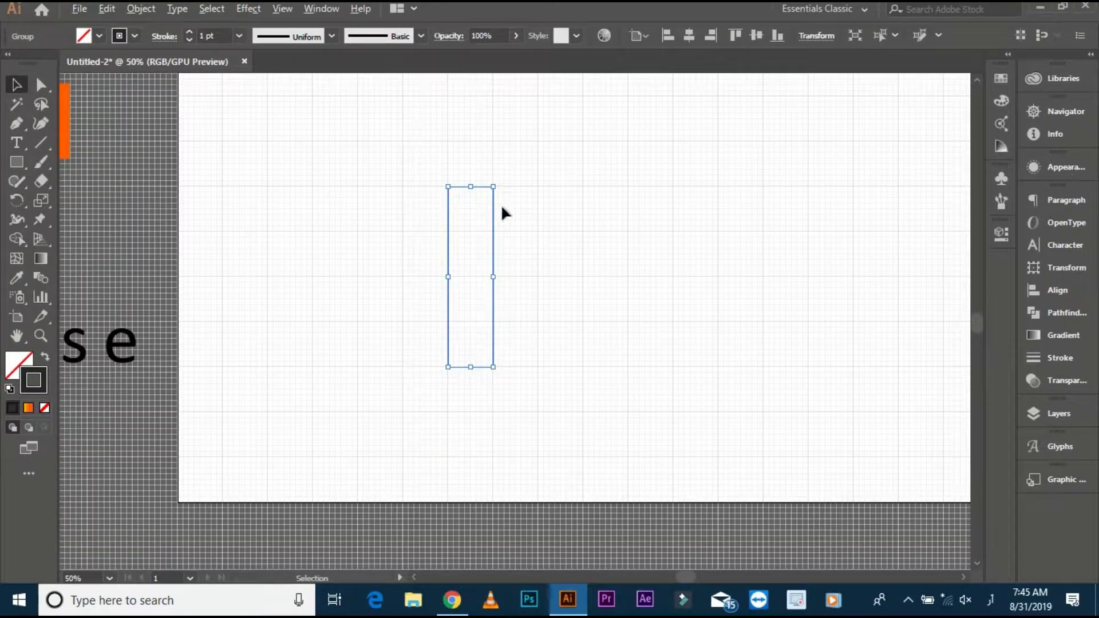
left_click_drag(495, 264, 568, 269)
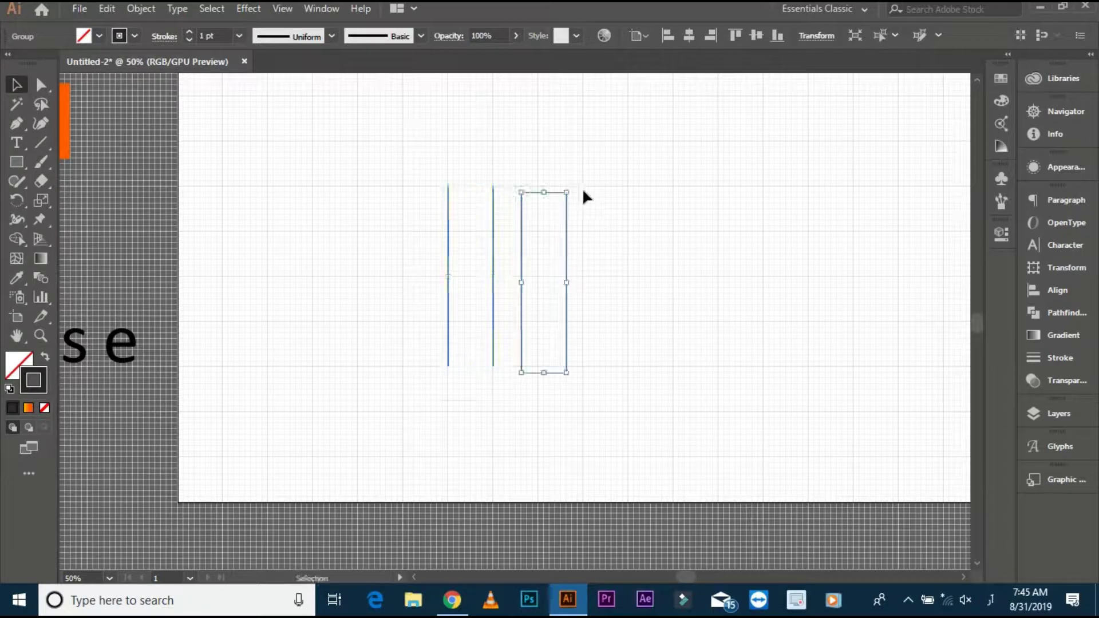
left_click_drag(572, 186, 496, 364)
- Centre the horizontal pair of lines and the vertical pair on each other horizontally
left_click_drag(376, 235, 526, 369)
left_click(494, 303)
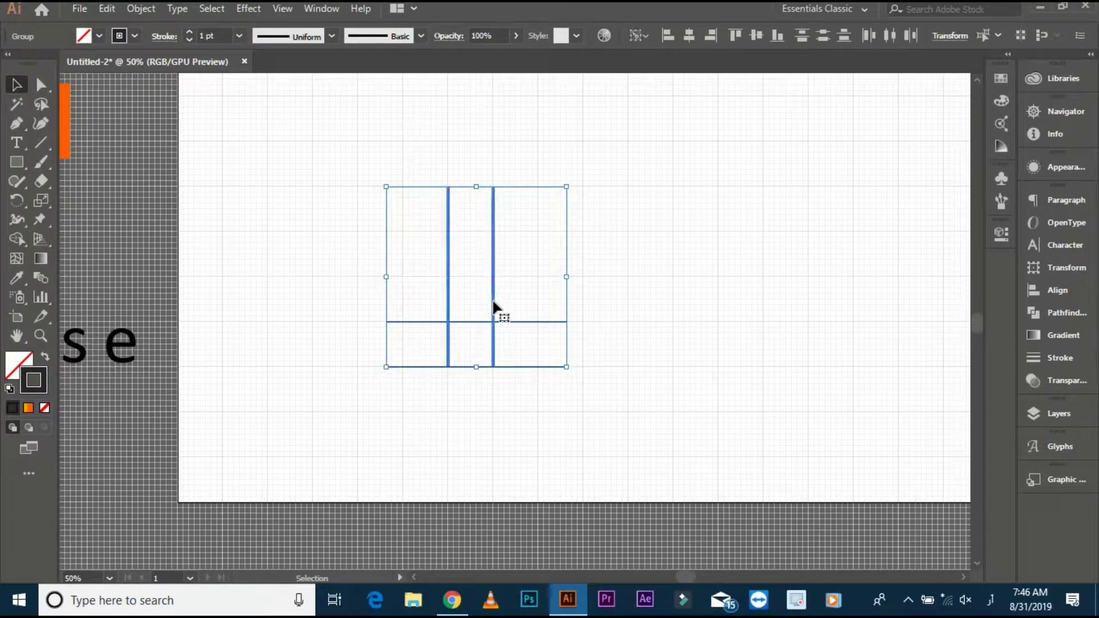
left_click(689, 35)
left_click(658, 259)
- Extend the right ends of both horizontal lines to two grid squares beyond the right vertical line
left_click(47, 86)
scroll(601, 332, "up", 1)
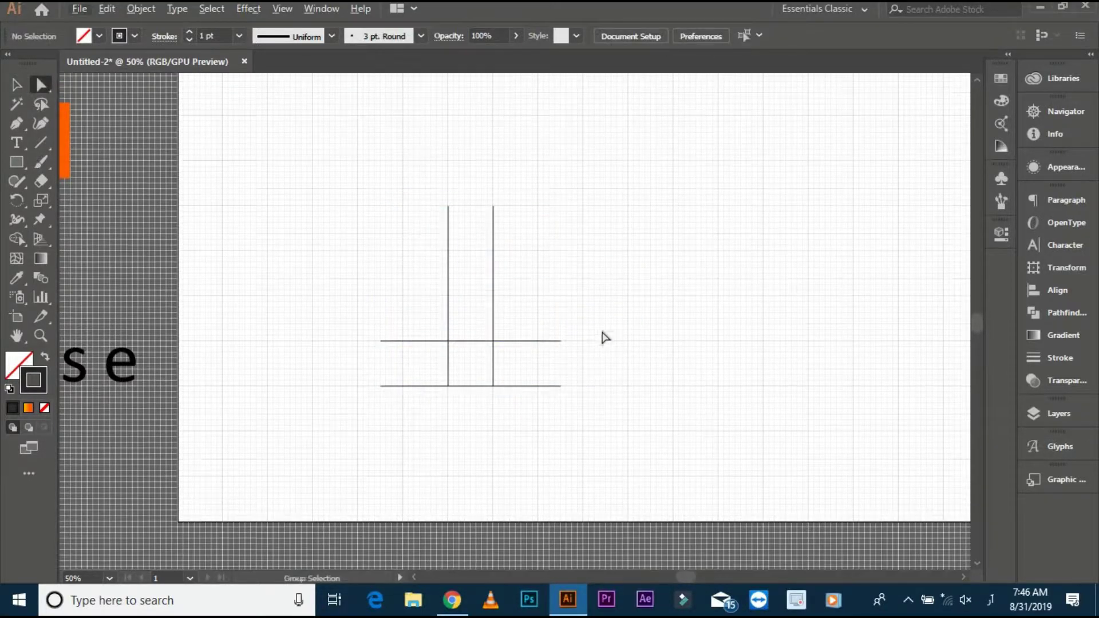
scroll(583, 340, "up", 2)
left_click_drag(569, 328, 525, 474)
left_click_drag(540, 431, 584, 431)
left_click(628, 411)
left_click_drag(627, 412, 761, 407)
- Extend the left ends of both horizontal lines to two grid squares beyond the left vertical line
left_click_drag(262, 320, 329, 448)
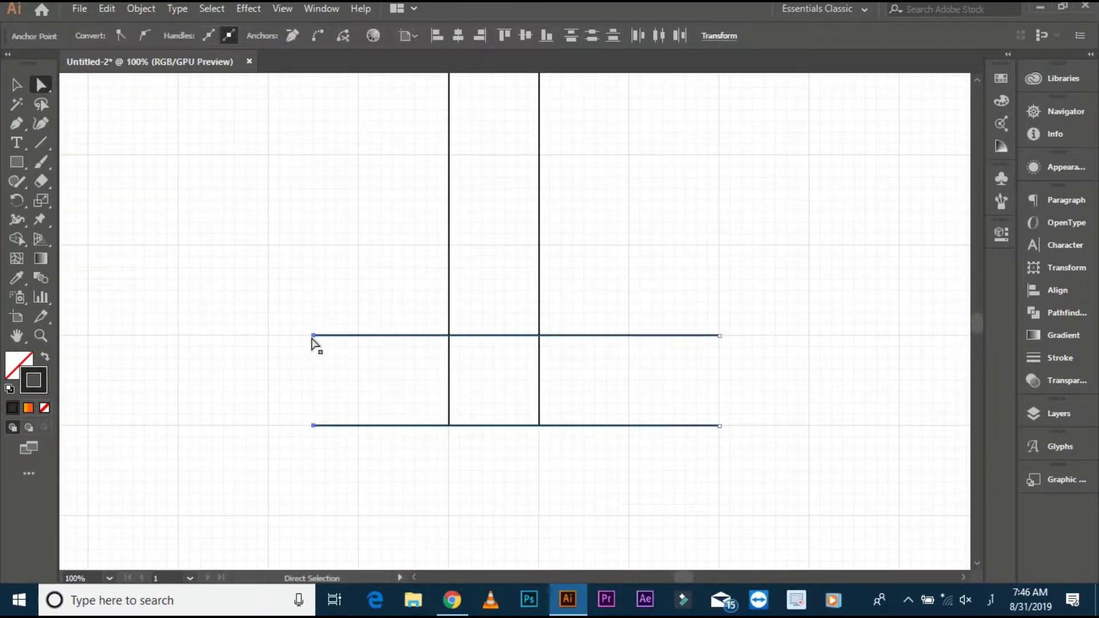
left_click_drag(289, 291, 341, 449)
left_click_drag(314, 336, 269, 335)
left_click(317, 292)
scroll(311, 316, "down", 2)
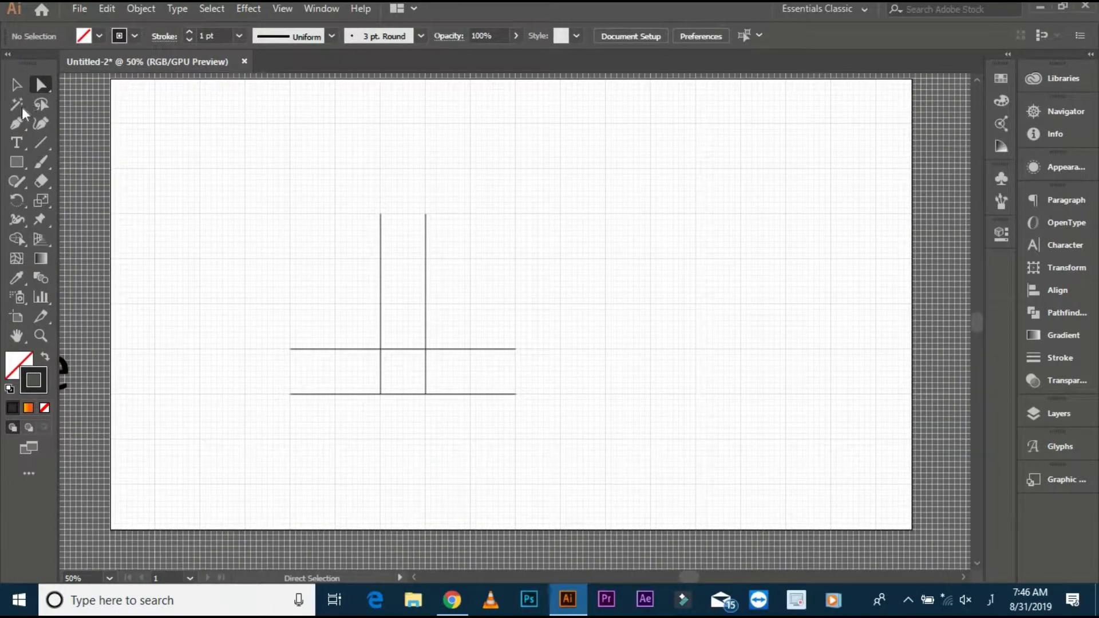
- Draw a vertical line three grid squares tall across the right ends of the two horizontal lines
left_click(41, 142)
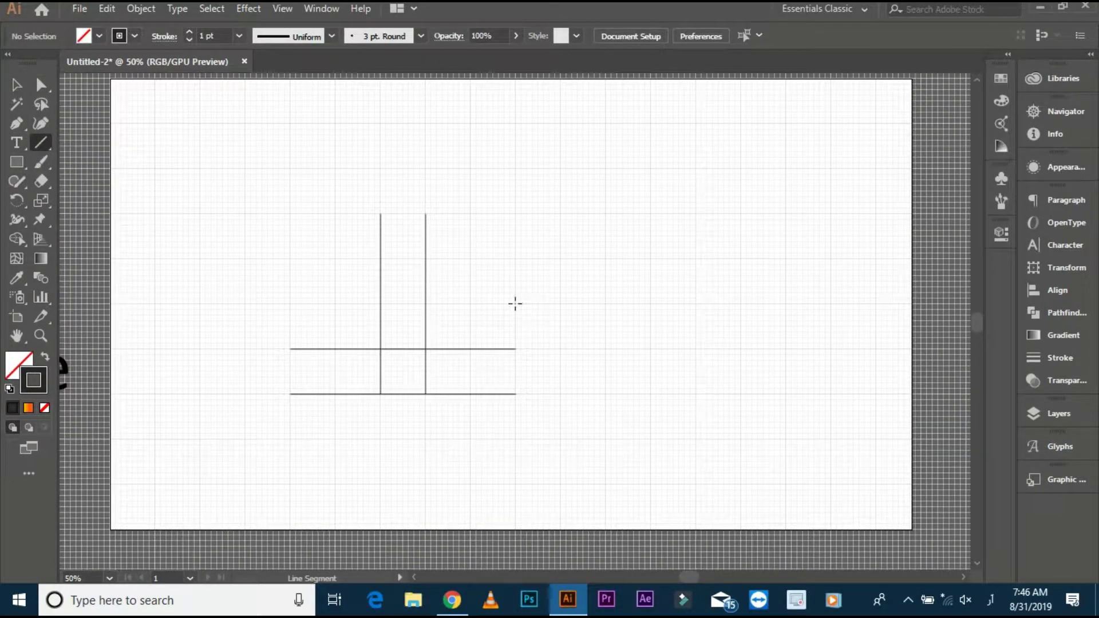
left_click_drag(516, 439, 515, 439)
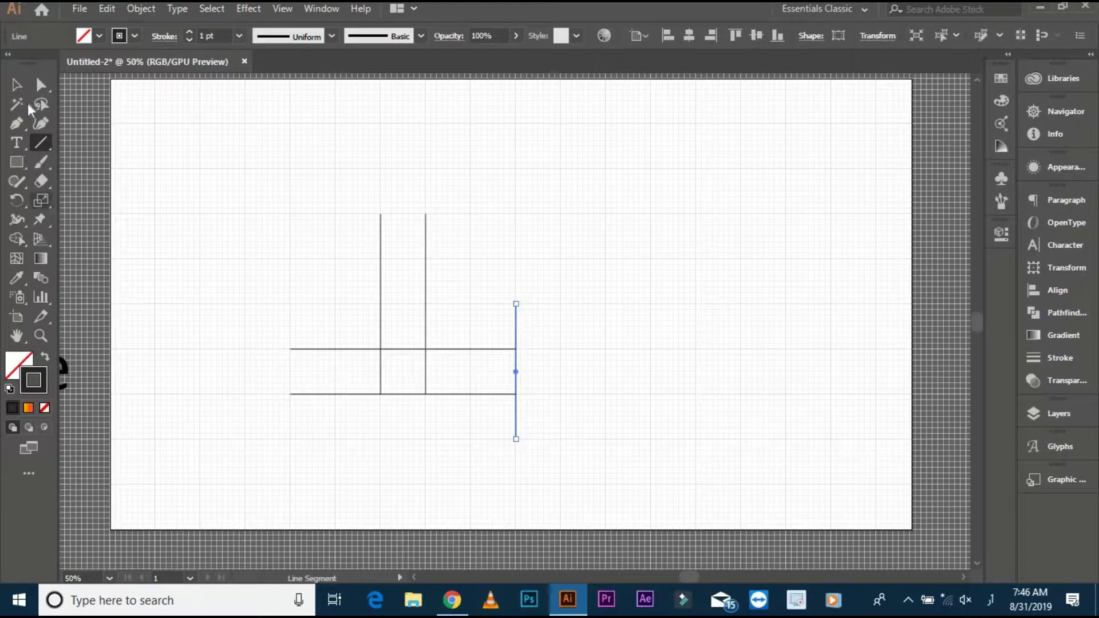
left_click(17, 85)
left_click(212, 255)
- Draw a circle one grid square in diameter between the horizontal lines, centred on their left ends
scroll(277, 331, "up", 1)
left_click_drag(295, 341, 289, 426)
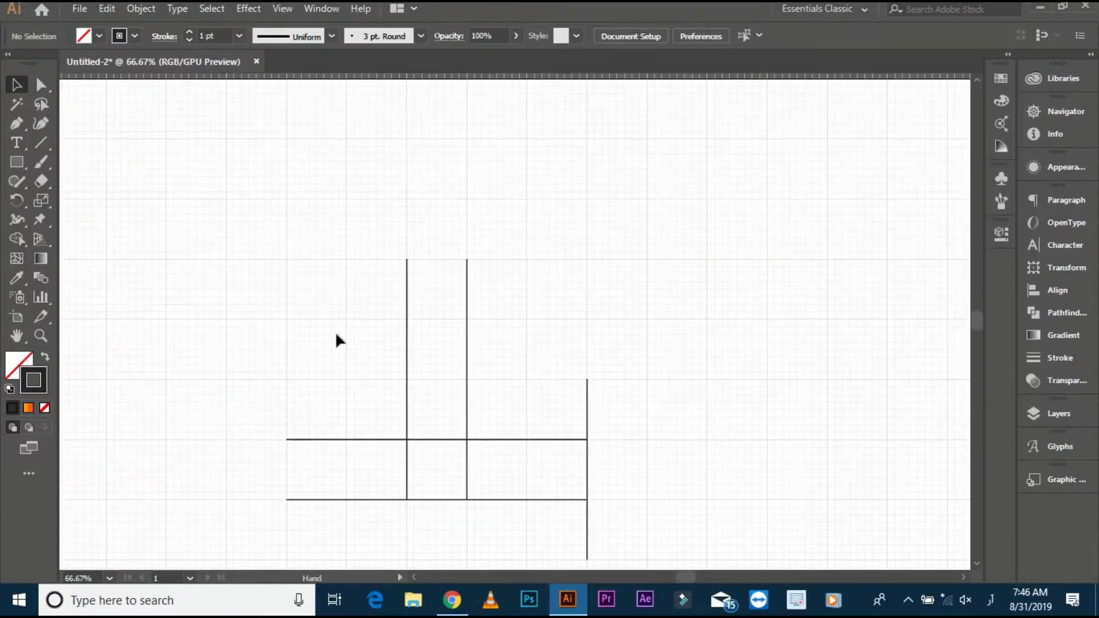
scroll(353, 304, "down", 1)
left_click_drag(370, 336, 410, 308)
left_click_drag(17, 162, 98, 198)
scroll(368, 406, "up", 1)
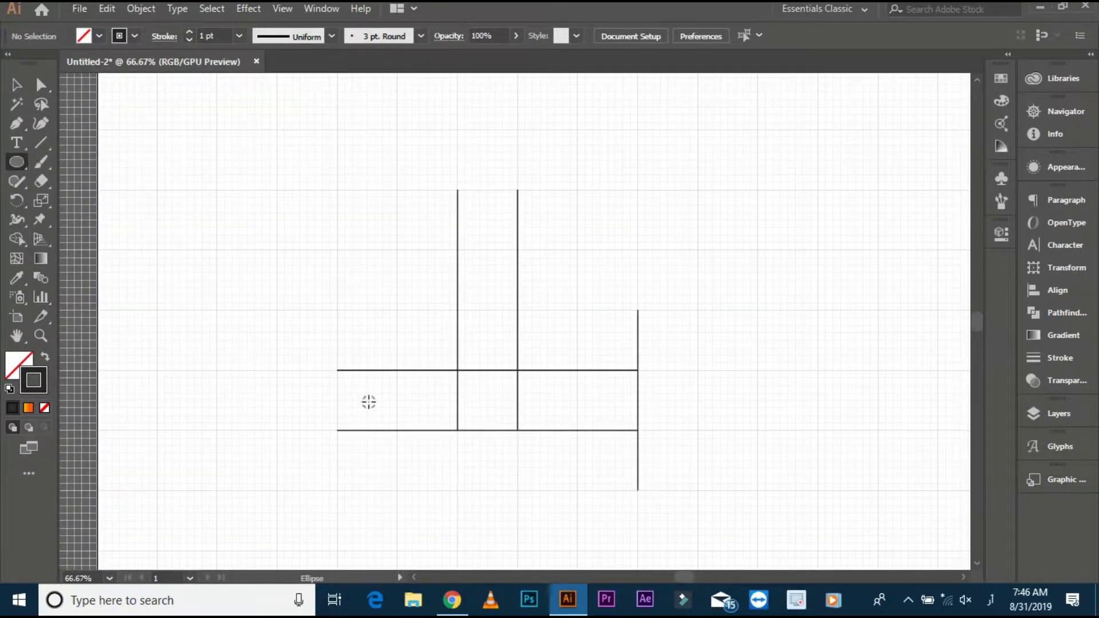
mouse_move(368, 400)
left_mouse_down()
mouse_move(398, 427)
mouse_move(359, 393)
mouse_move(319, 387)
mouse_move(340, 342)
left_mouse_up()
key("v")
scroll(365, 393, "up", 1)
left_click(316, 327)
scroll(315, 328, "up", 1)
scroll(316, 328, "down", 2)
- Extend the upper ends of the two tall vertical lines upward by one grid square
key("a")
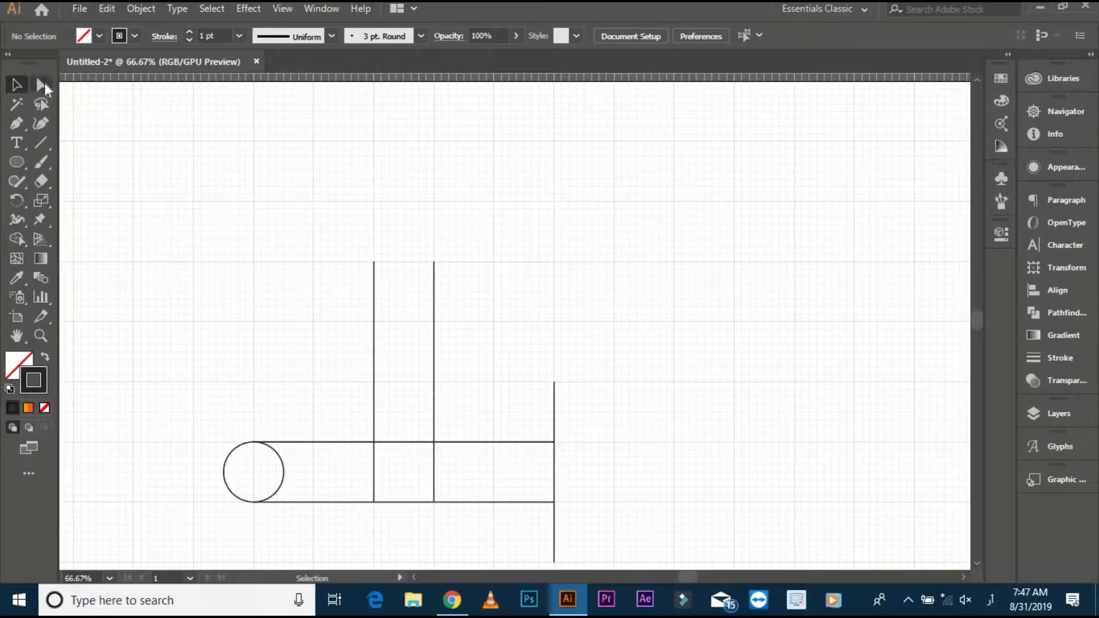
left_click_drag(357, 254, 458, 283)
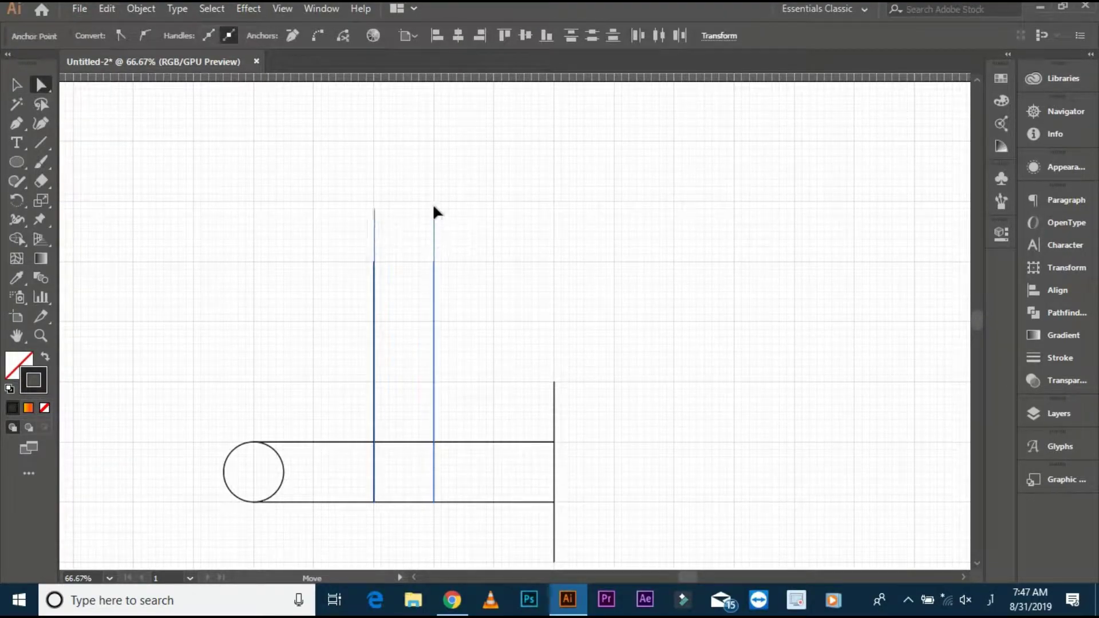
left_click_drag(433, 207, 434, 201)
left_click(466, 321)
left_click_drag(308, 313, 338, 309)
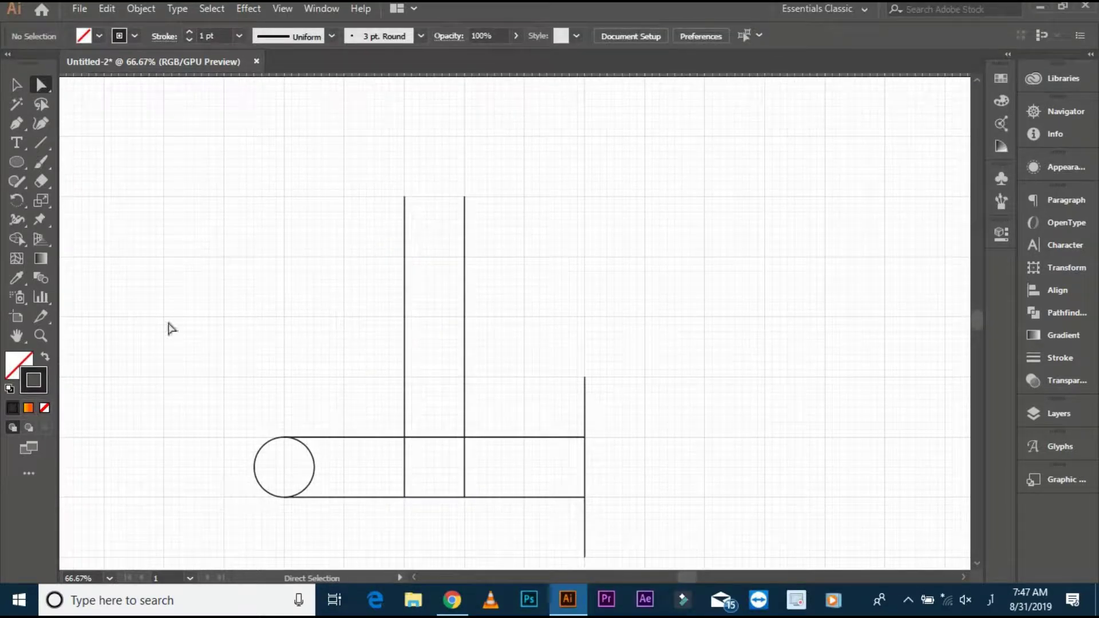
- Draw a diagonal line rising to the right across both tall vertical lines, four grid squares wide and three high
left_click(17, 124)
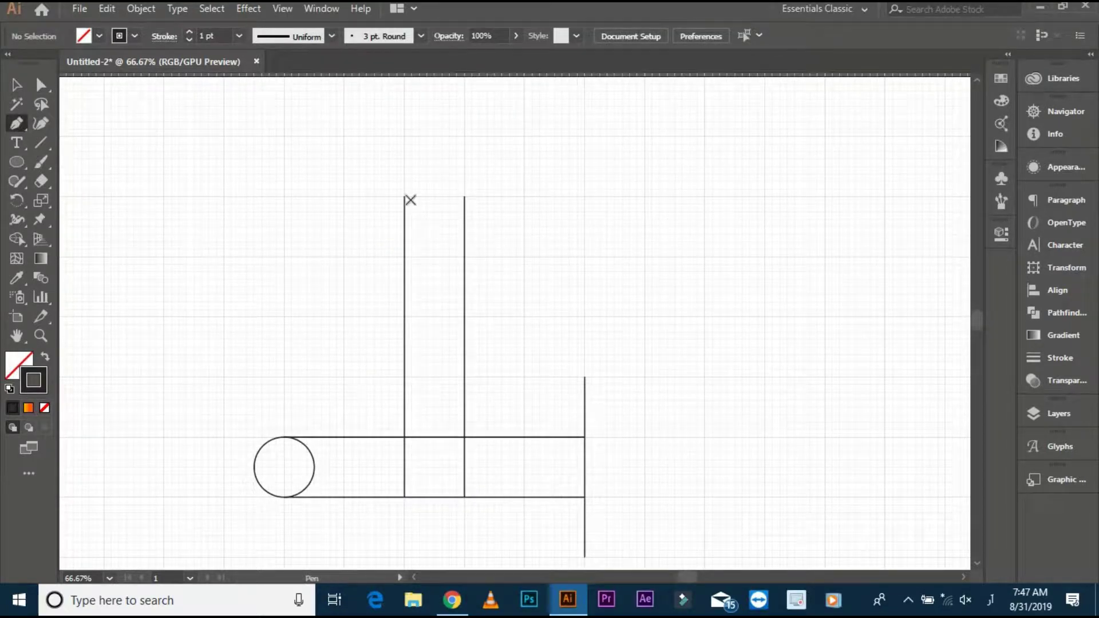
left_click(41, 144)
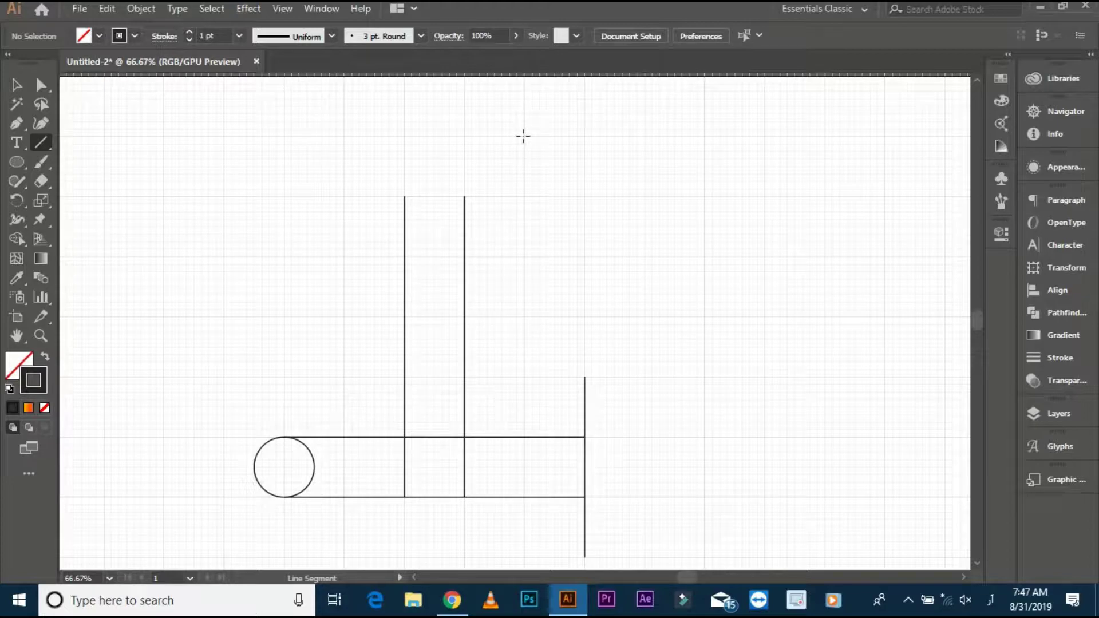
left_click_drag(524, 136, 364, 280)
key("ctrl+z")
left_click_drag(585, 138, 343, 316)
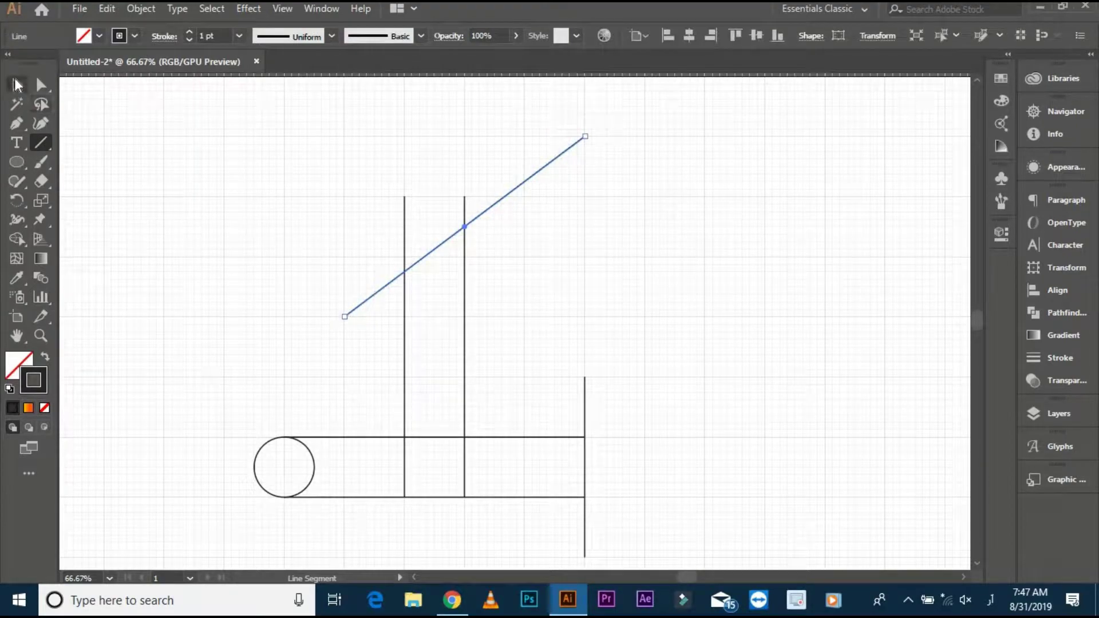
left_click(17, 85)
left_click(192, 225)
- Select the whole construction and ungroup the paired lines
scroll(191, 225, "down", 1)
left_click_drag(193, 224, 248, 238)
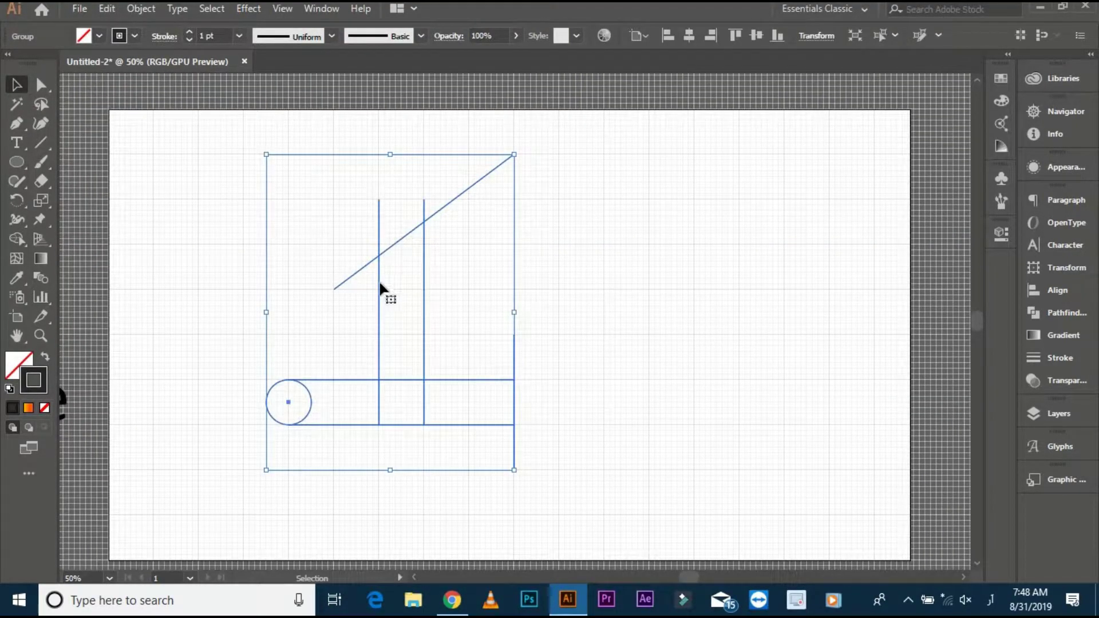
key("ctrl+shift+g")
left_click(368, 279)
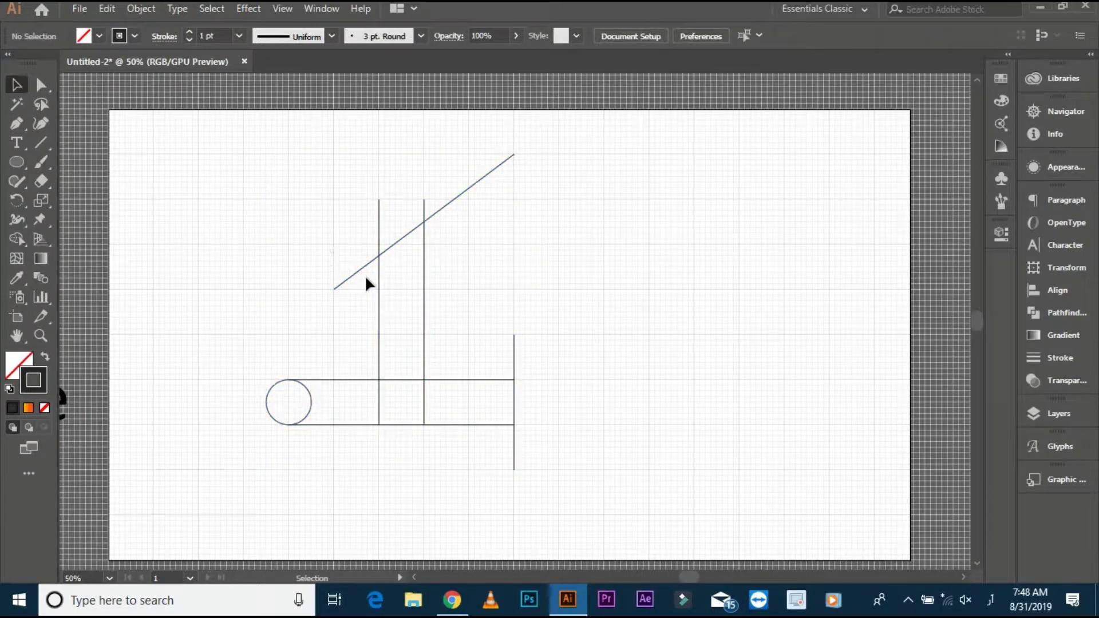
left_click_drag(274, 250, 425, 407)
left_click(189, 290)
left_click_drag(519, 450, 468, 453)
left_click_drag(315, 184, 581, 483)
left_click_drag(235, 202, 467, 431)
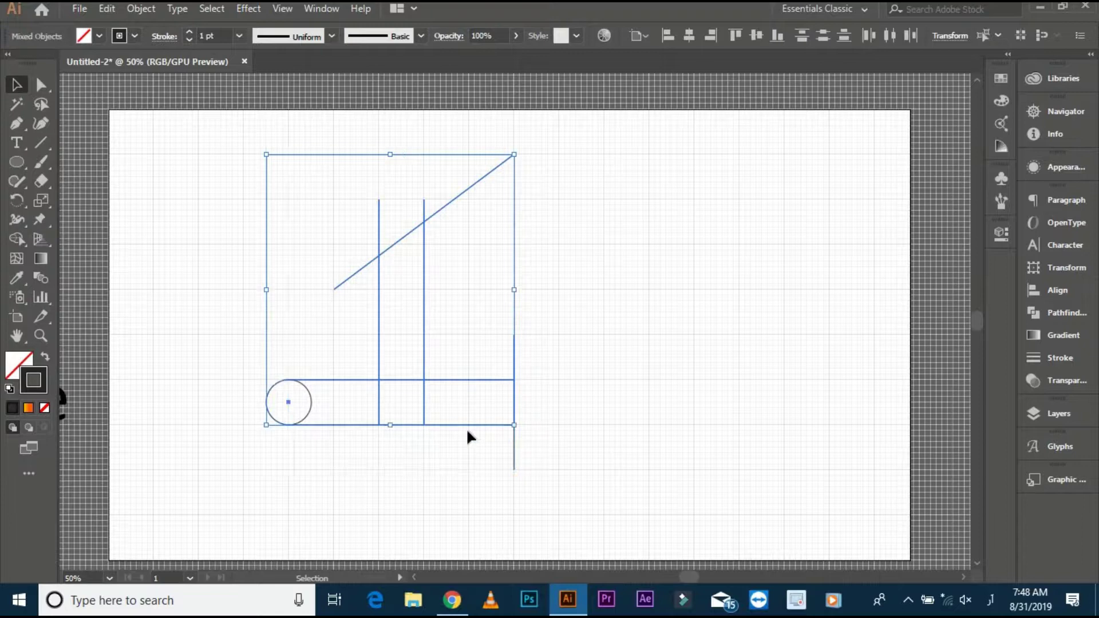
right_click(420, 375)
key("Escape")
left_click(461, 280)
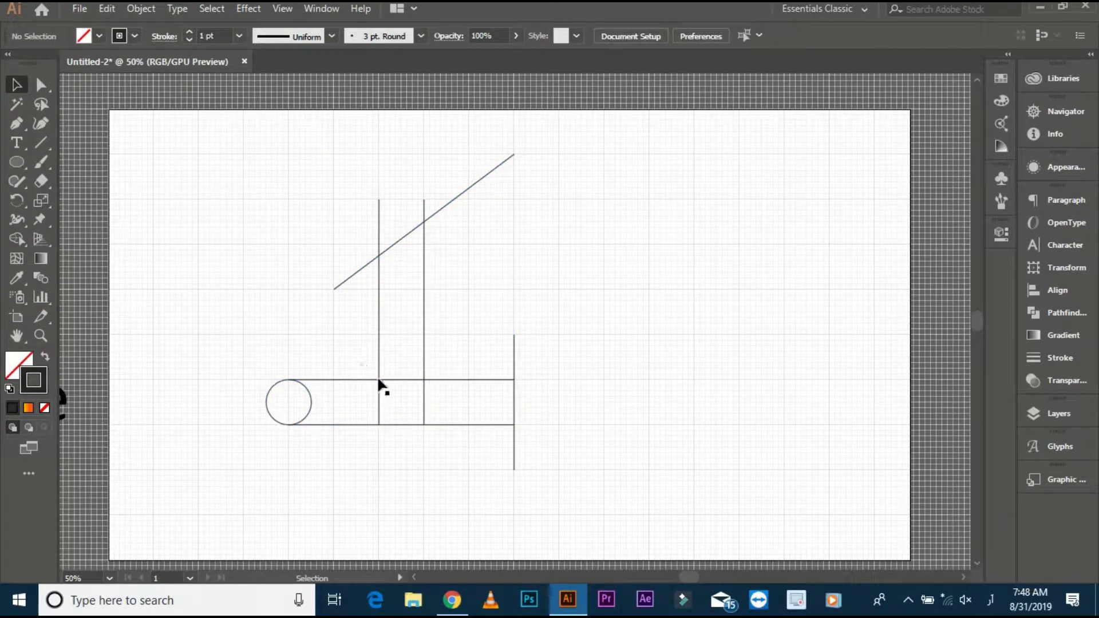
- Select all the lines and the circle and merge the enclosed regions into one outline with Shape Builder
left_click_drag(157, 169, 567, 484)
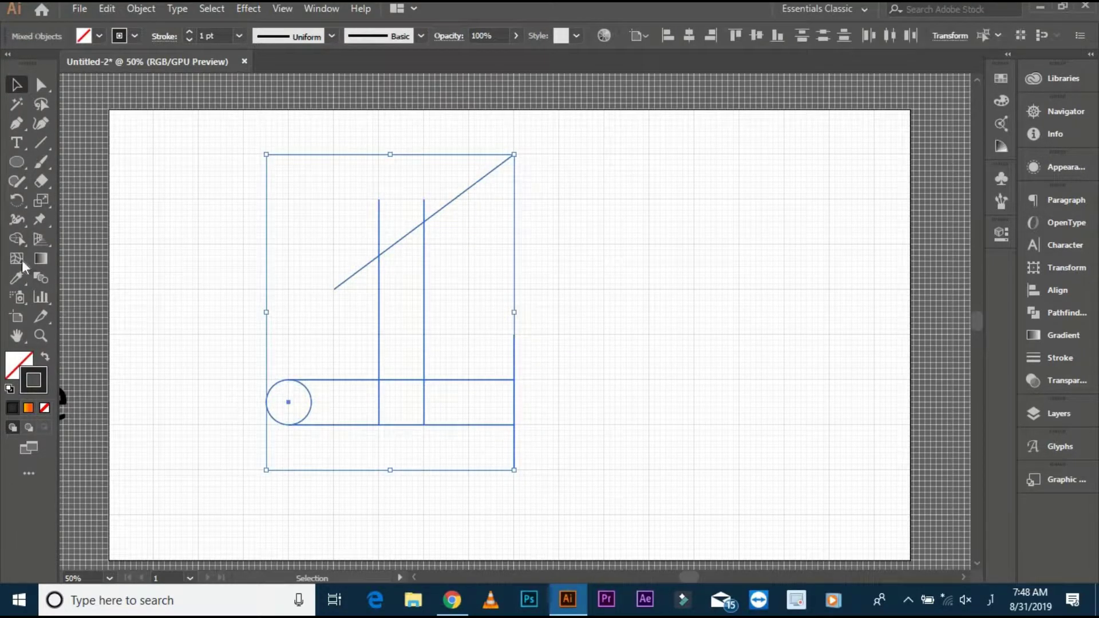
left_click(19, 241)
scroll(309, 392, "up", 1)
mouse_move(290, 402)
left_mouse_down()
mouse_move(484, 415)
mouse_move(437, 294)
left_mouse_up()
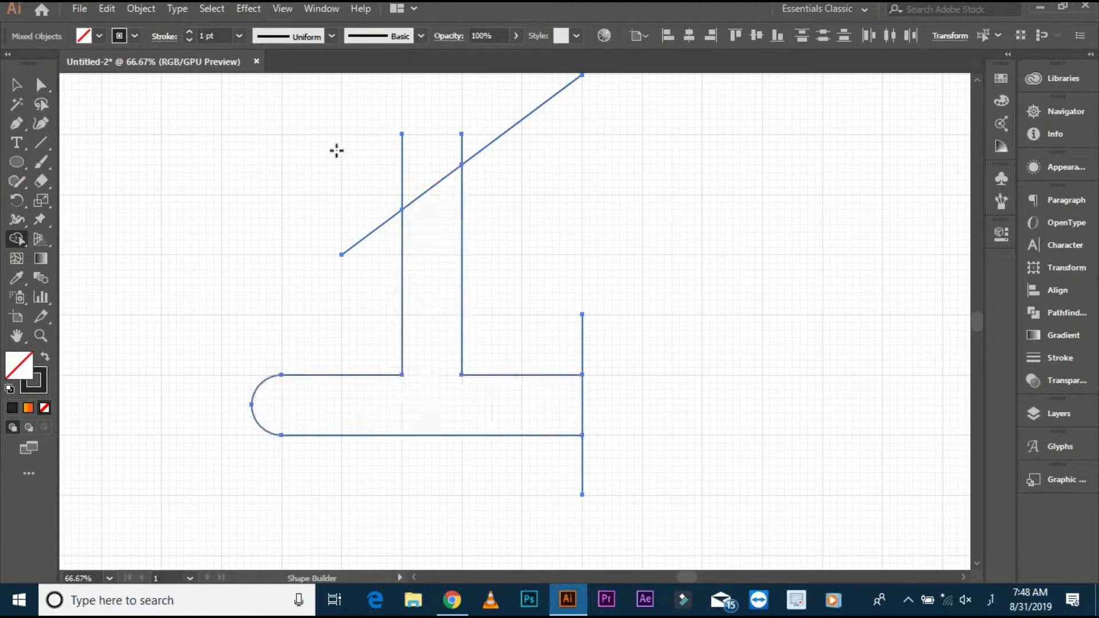
- Remove the line ends overhanging the slanted top and the right end with Shape Builder, and deselect the finished outline
mouse_move(357, 183)
left_mouse_down()
mouse_move(478, 140)
mouse_move(510, 149)
mouse_move(380, 275)
left_mouse_up()
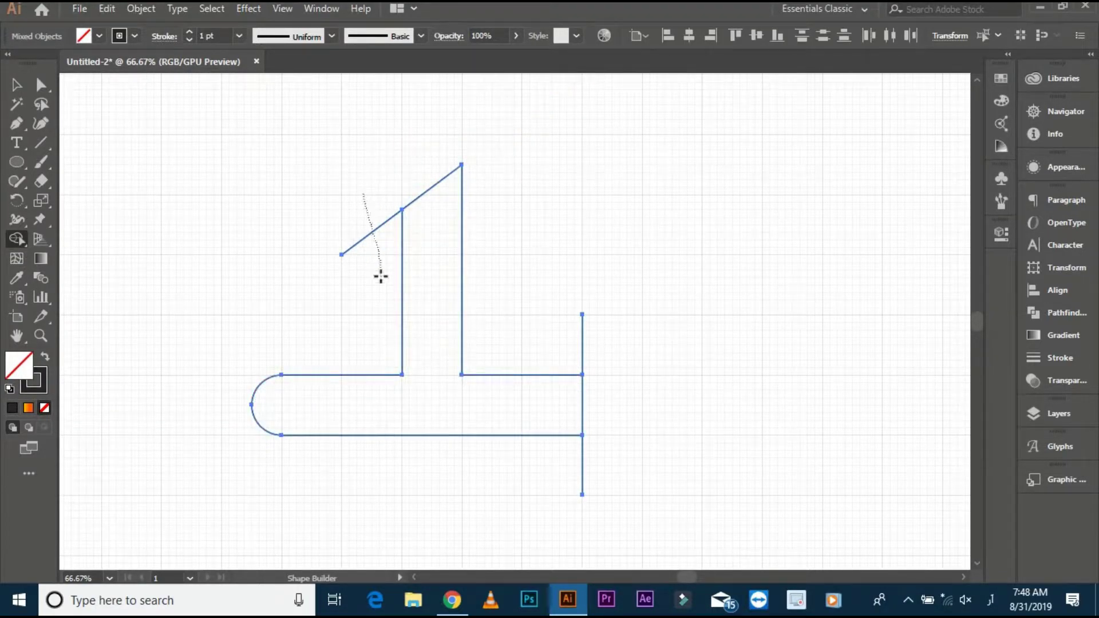
mouse_move(517, 351)
left_mouse_down()
mouse_move(507, 318)
mouse_move(653, 312)
left_mouse_up()
left_click_drag(533, 430, 668, 437)
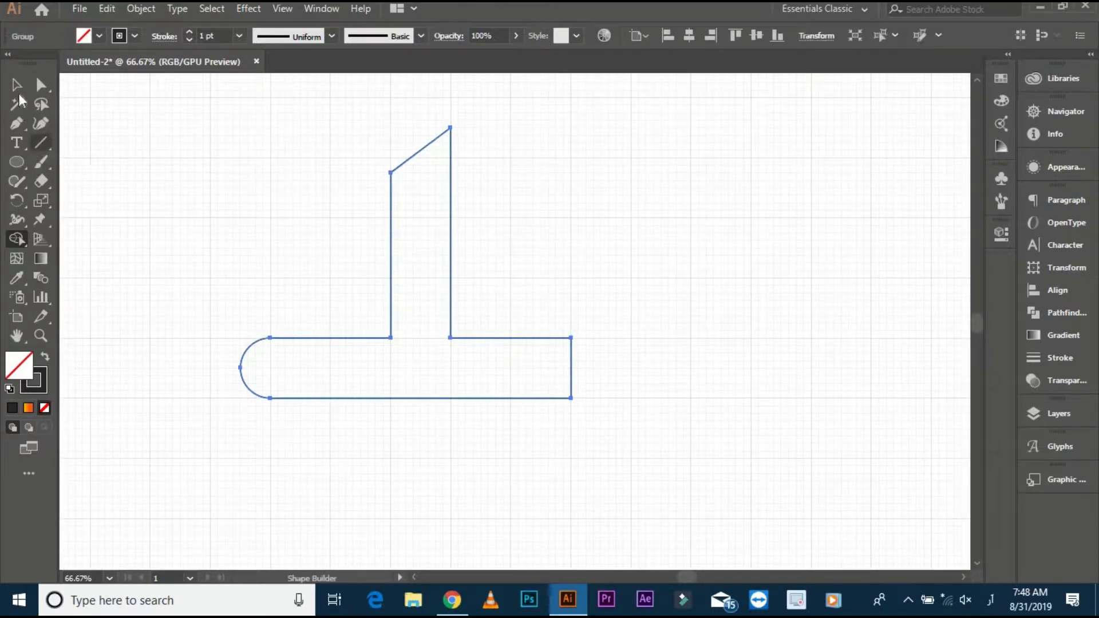
left_click(17, 86)
left_click(272, 229)
scroll(358, 343, "up", 3)
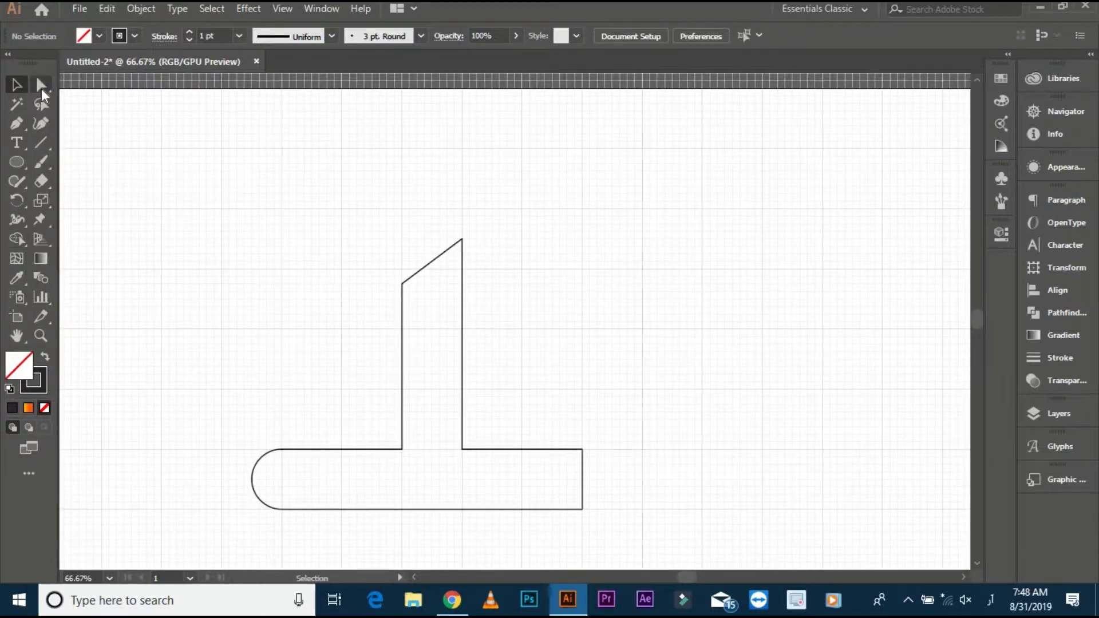
- Raise the slanted top of the stem by half a major grid square, moving both of its corner points together
left_click(41, 85)
scroll(432, 231, "up", 1)
left_click_drag(331, 203, 527, 338)
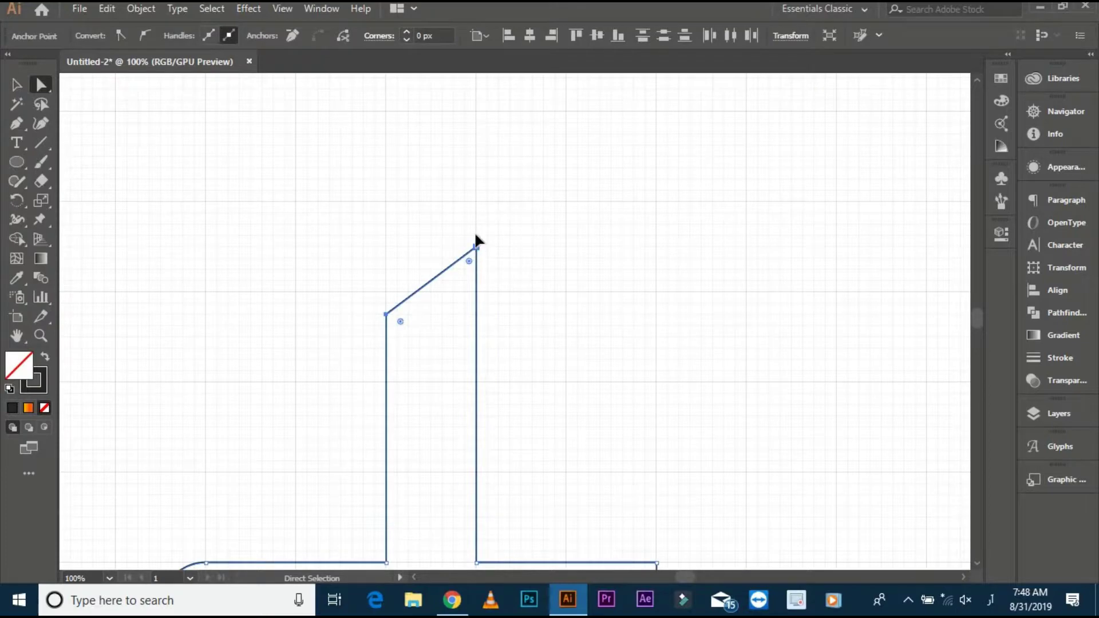
left_click_drag(476, 239, 473, 202)
left_click(527, 248)
scroll(505, 280, "down", 2)
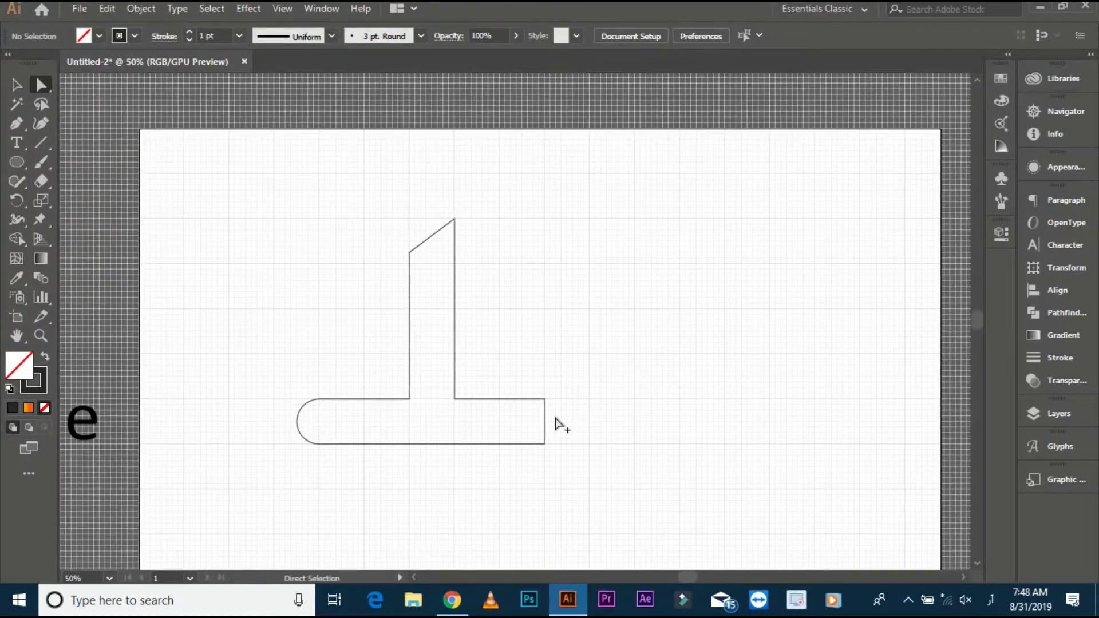
scroll(416, 444, "up", 1)
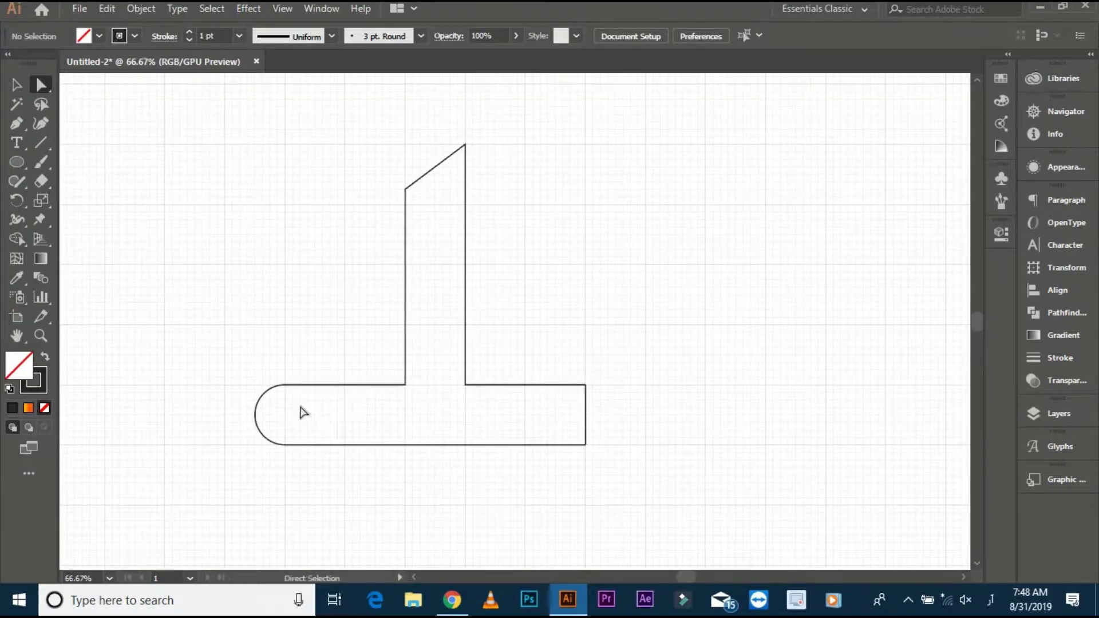
- Extend the square right end of the horizontal bar outward by half a major grid square
left_click_drag(607, 460, 616, 384)
left_click(615, 345)
scroll(616, 345, "down", 1)
scroll(606, 412, "up", 2)
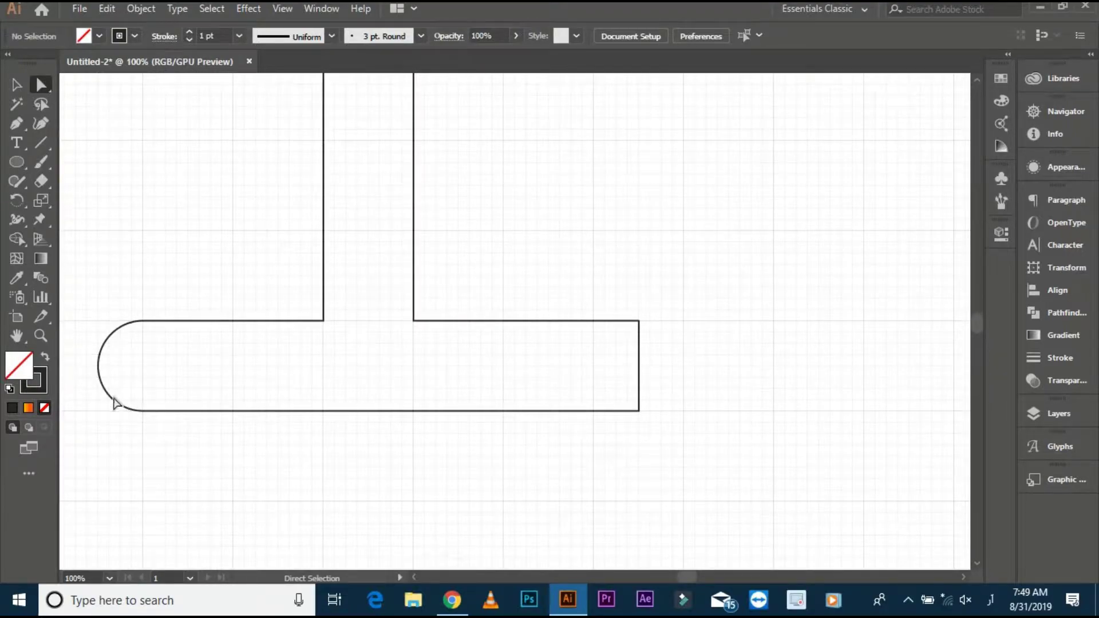
- Shift the inner corner left of the stem inward so the stem's left edge leans, and round that corner
scroll(319, 350, "down", 1)
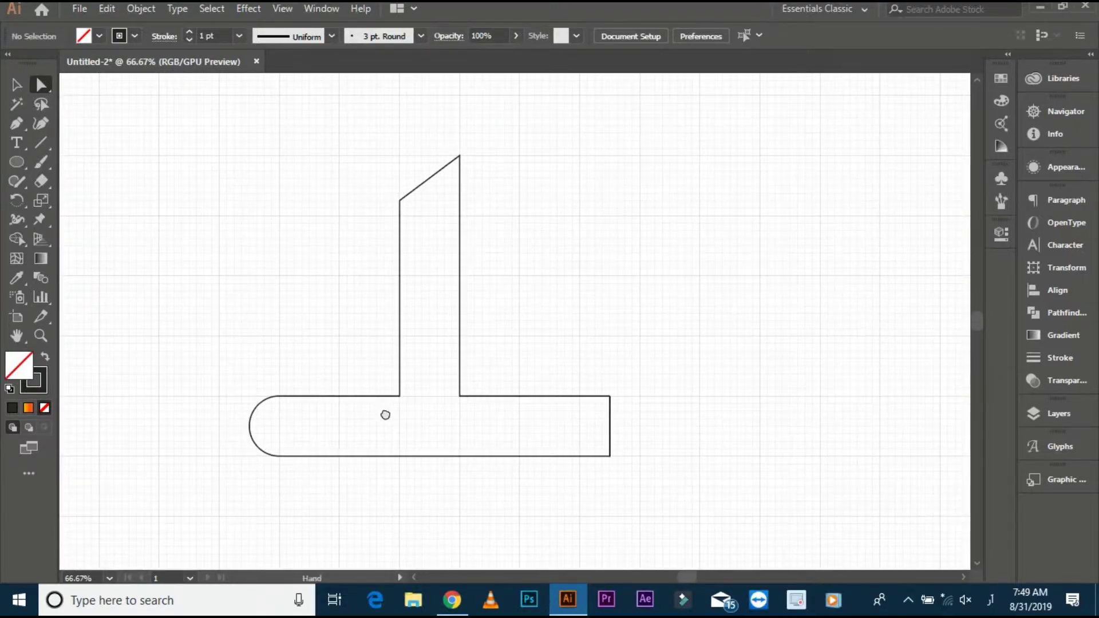
scroll(372, 401, "up", 1)
key("v")
left_click(40, 85)
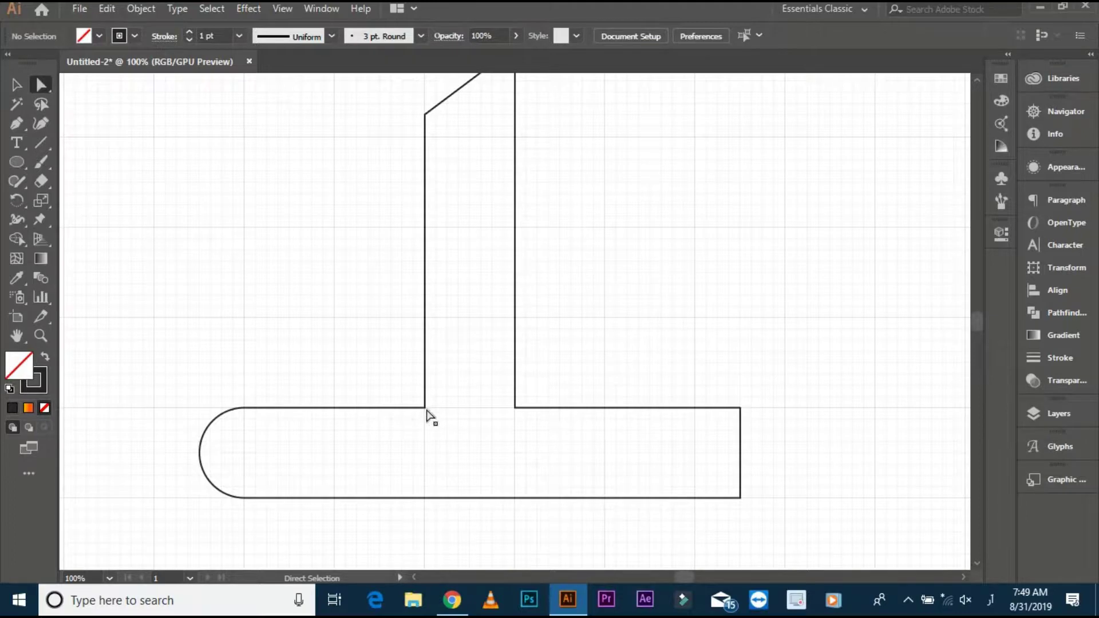
scroll(426, 414, "up", 1)
left_click_drag(423, 408, 402, 367)
scroll(464, 405, "down", 1)
left_click(351, 334)
scroll(372, 350, "down", 1)
scroll(446, 375, "up", 1)
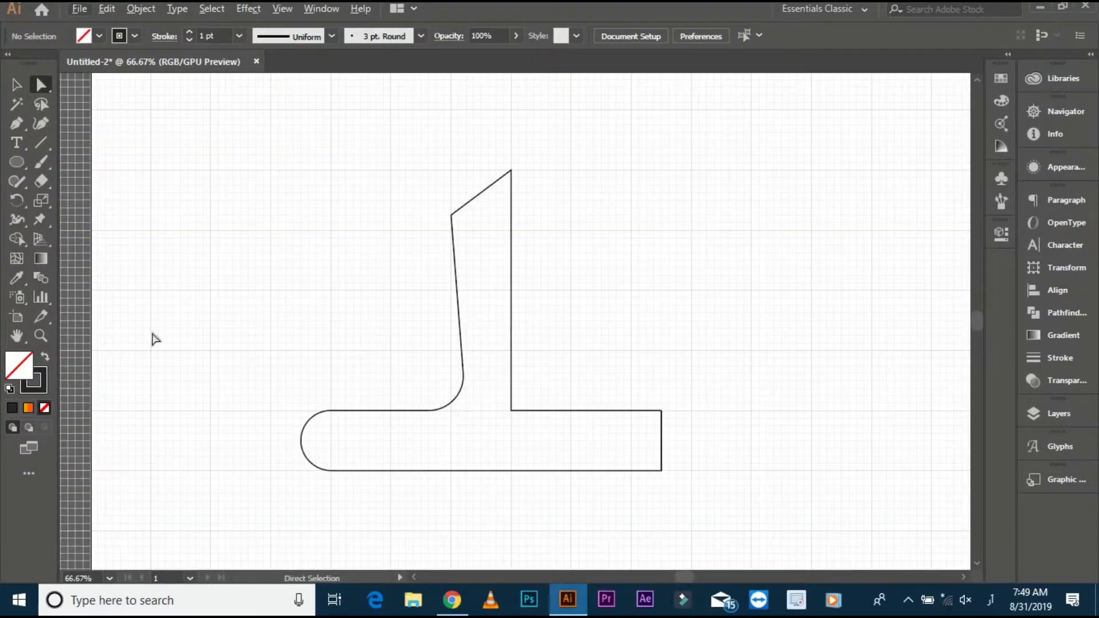
- Select the whole outline and swap its fill and stroke to make it a solid dark shape without a stroke
left_click(16, 84)
scroll(575, 473, "down", 2)
left_click_drag(574, 474, 574, 474)
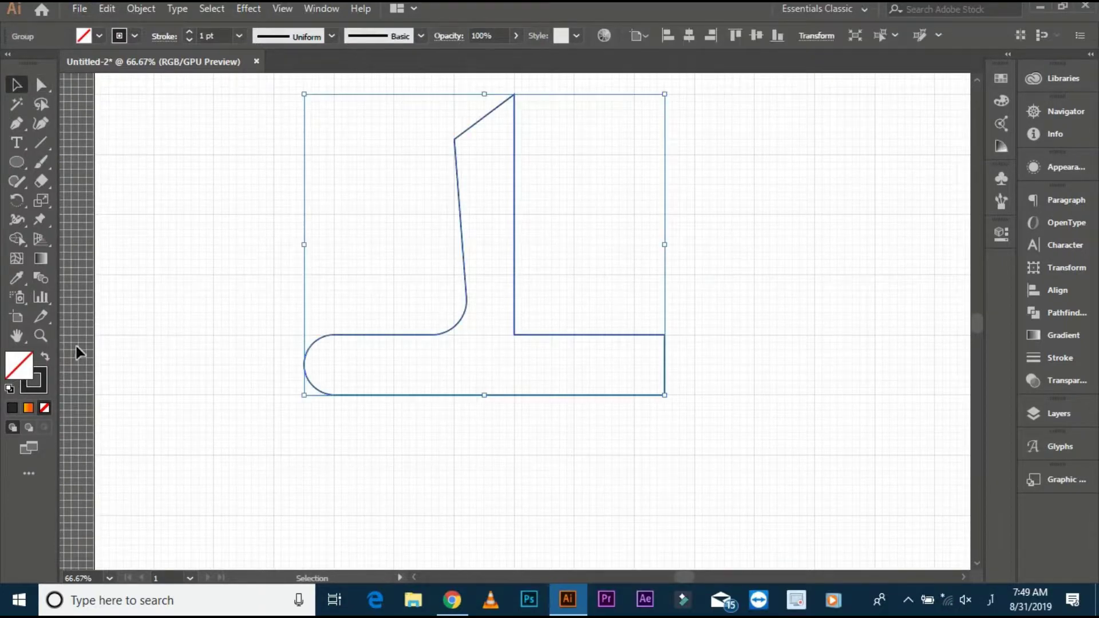
left_click(45, 356)
left_click(184, 328)
mouse_move(182, 327)
left_mouse_down()
mouse_move(211, 373)
mouse_move(231, 372)
left_mouse_up()
scroll(212, 372, "down", 1)
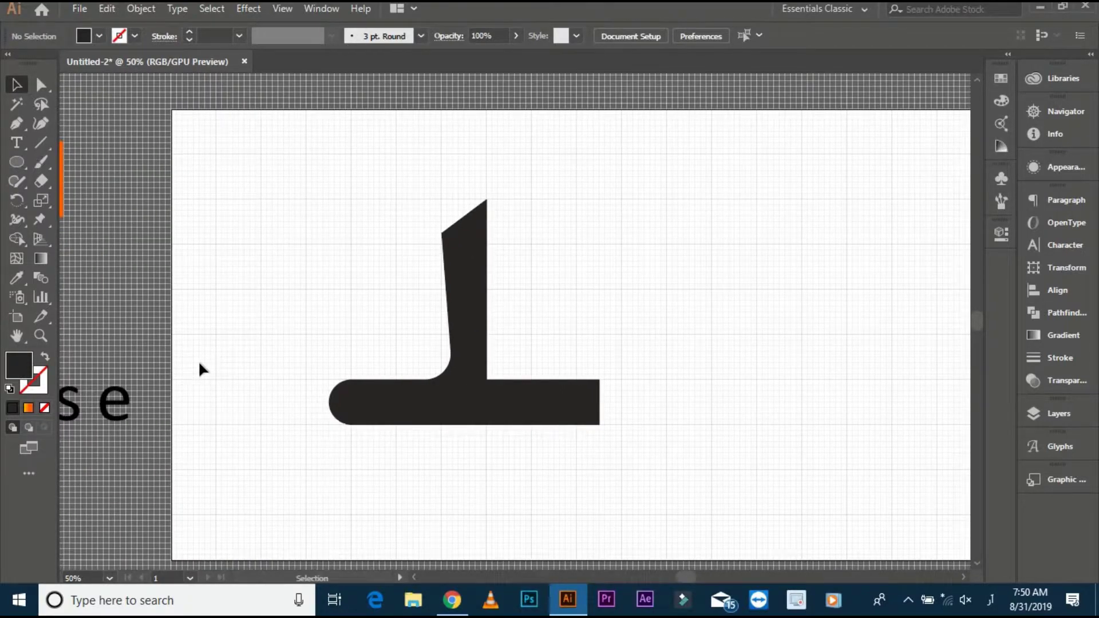
- Draw a 72 px circle to the left of the stem, duplicate it sideways with a partial overlap, and select both circles
left_click(18, 162)
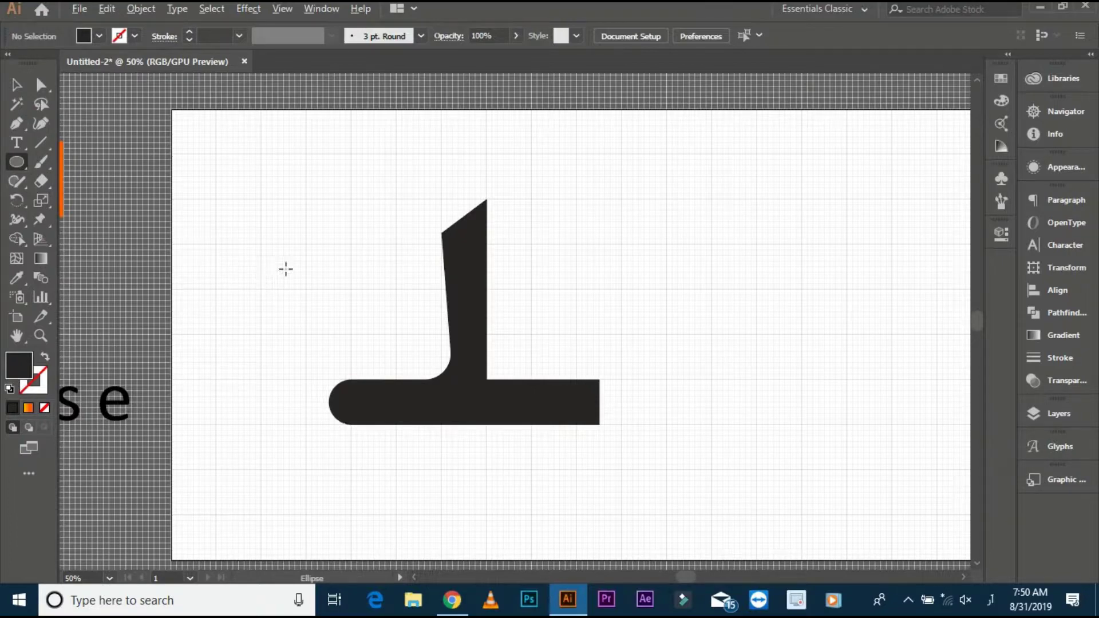
mouse_move(278, 267)
left_mouse_down()
mouse_move(316, 295)
mouse_move(311, 314)
mouse_move(387, 327)
left_mouse_up()
key("ctrl+z")
scroll(280, 272, "up", 1)
key("v")
scroll(285, 229, "up", 2)
left_click(416, 374)
left_click_drag(417, 379, 257, 286)
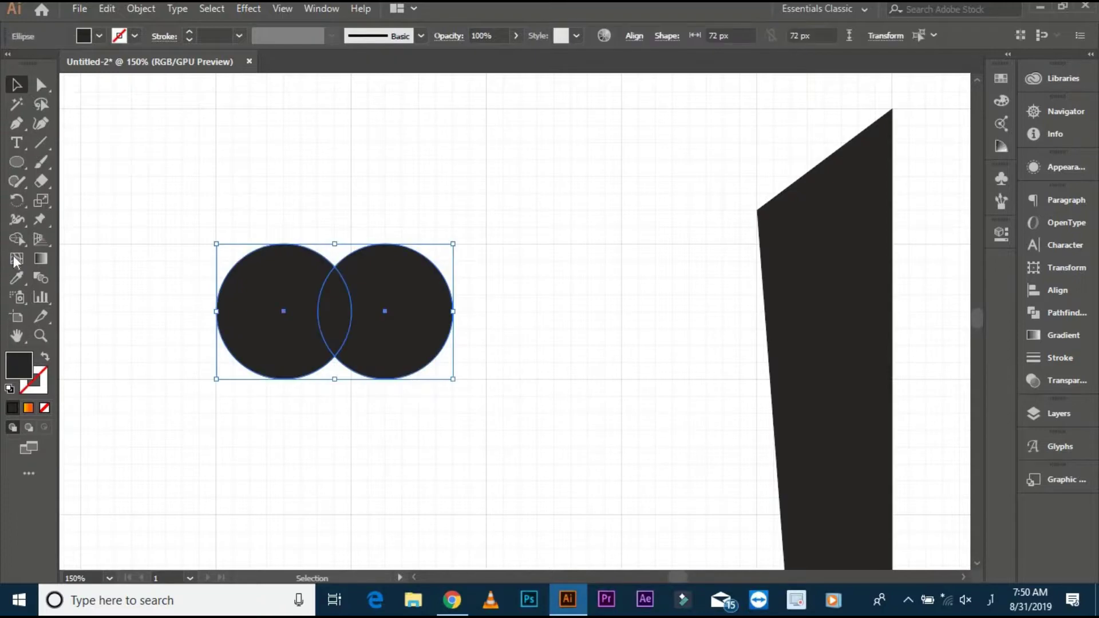
- Merge the two overlapping circles into one shape with Shape Builder and deselect it
left_click(17, 238)
left_click_drag(391, 325, 269, 314)
left_click(17, 84)
left_click(142, 167)
key("ctrl+minus")
key("ctrl+minus")
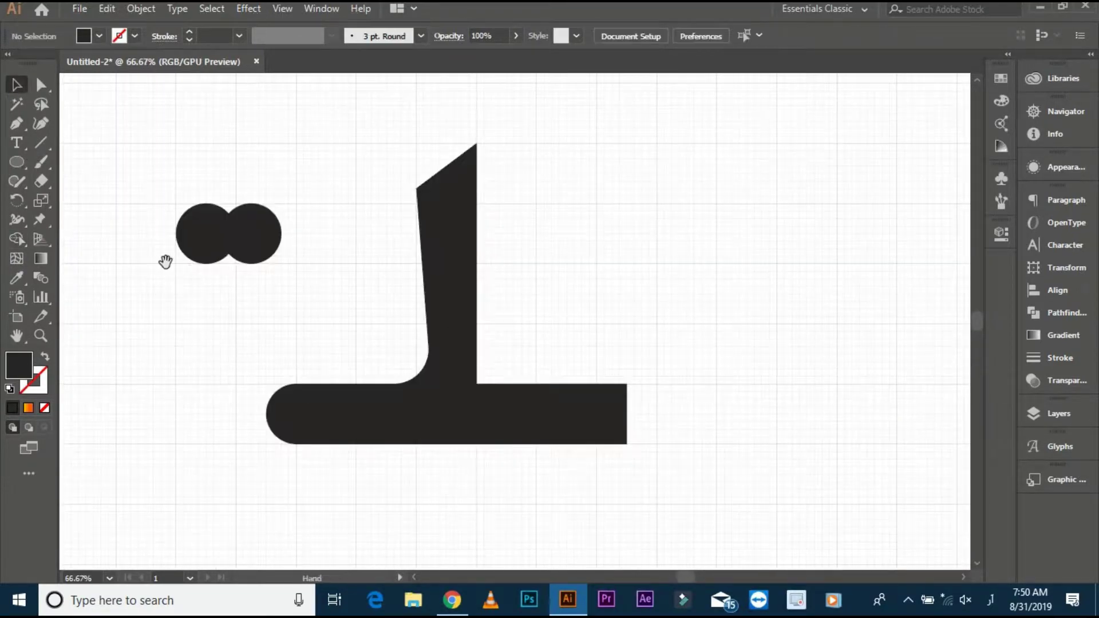
- Move the merged circles onto the base bar beneath the stem and centre them horizontally on the logo shape
mouse_move(190, 249)
left_mouse_down()
mouse_move(403, 448)
mouse_move(423, 453)
mouse_move(414, 455)
mouse_move(422, 438)
left_mouse_up()
left_click(374, 470)
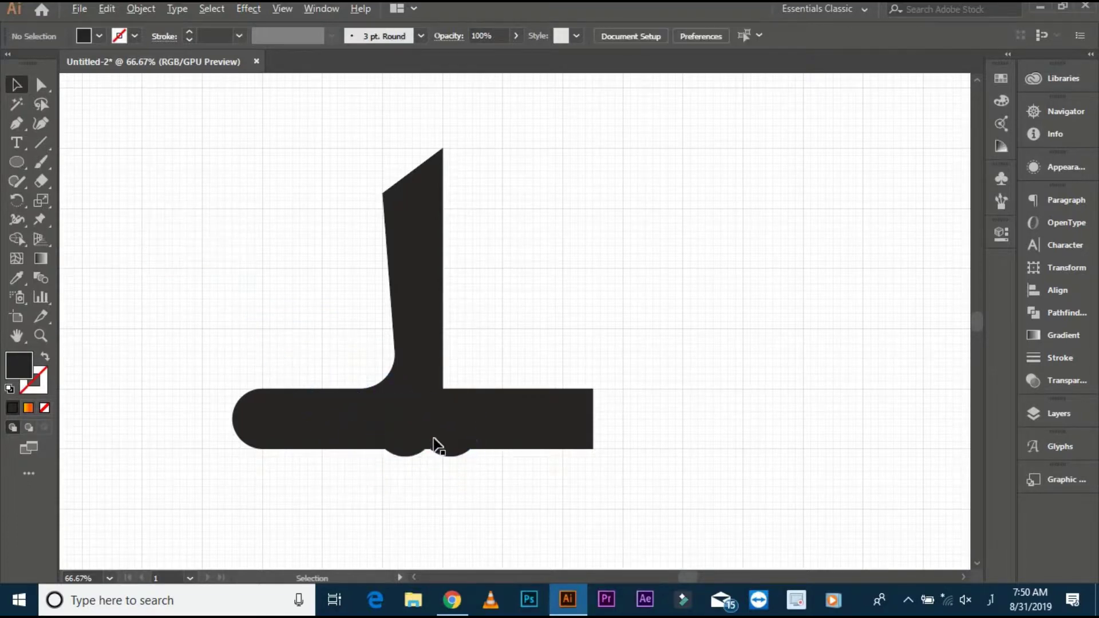
scroll(435, 440, "up", 1)
key("ctrl+a")
left_click(584, 422)
left_click(689, 36)
left_click(650, 125)
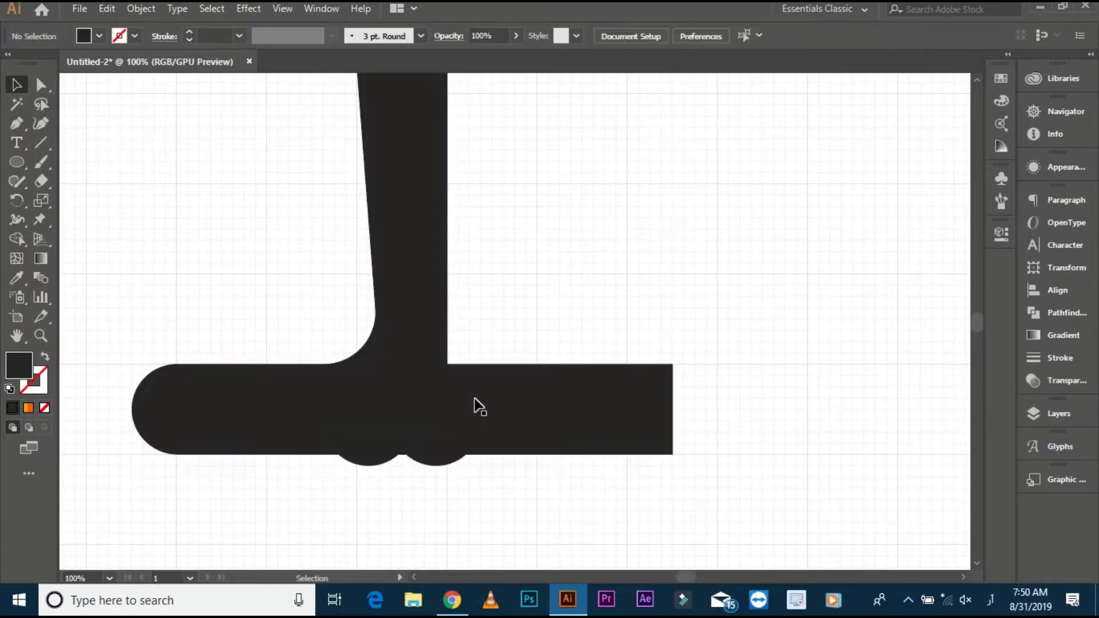
- Enlarge the merged circles and nudge them up until they only slightly overhang the bar's lower edge
left_click(437, 442)
scroll(437, 441, "up", 1)
left_click_drag(425, 429, 424, 414)
scroll(444, 474, "down", 1)
left_click_drag(487, 470, 518, 496)
left_click(518, 497)
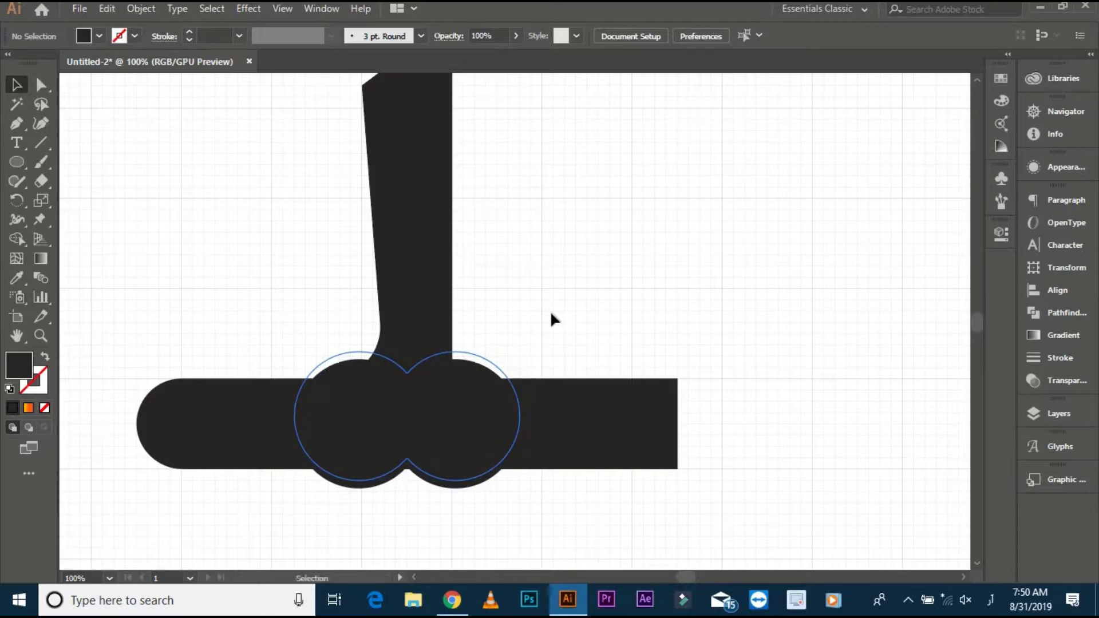
left_click_drag(225, 332, 481, 456)
left_click(487, 494)
- Use Shape Builder on both shapes to remove the protruding circle parts and cut the pointed notch into the bar's underside
left_click(253, 286)
left_click_drag(253, 286, 508, 473)
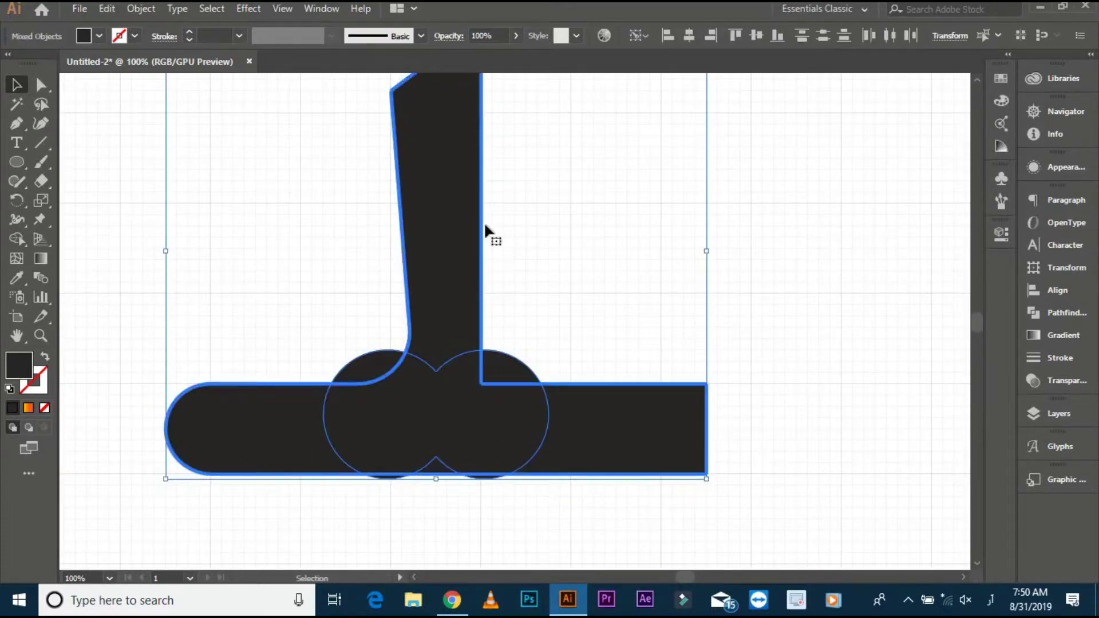
left_click(16, 239)
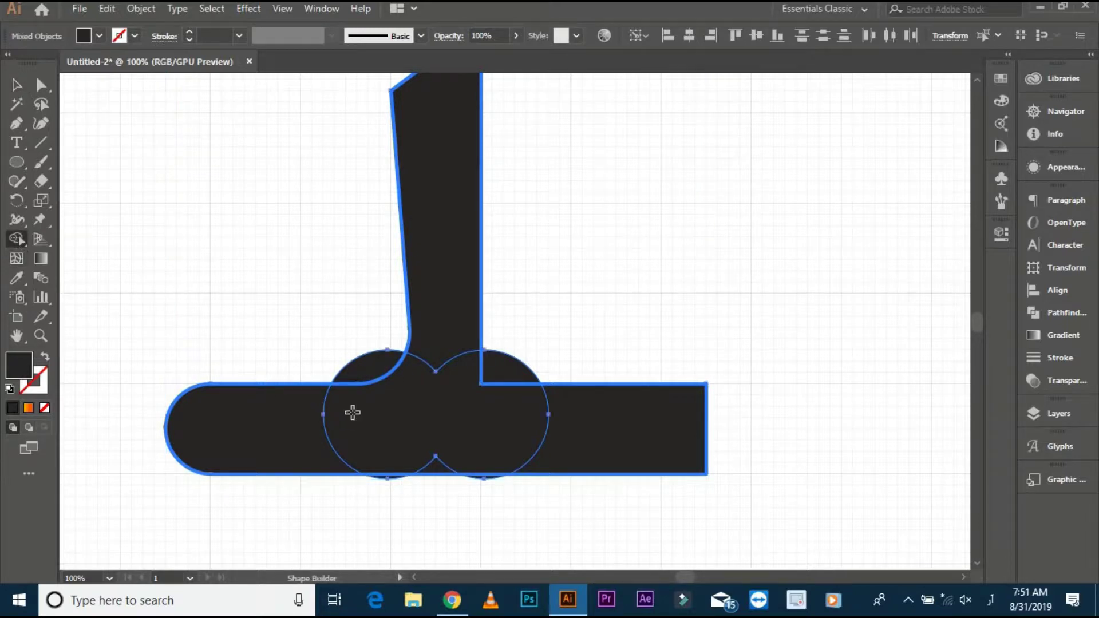
left_click_drag(365, 375, 429, 373)
mouse_move(501, 372)
left_mouse_down()
mouse_move(331, 441)
mouse_move(290, 422)
mouse_move(454, 385)
mouse_move(449, 492)
mouse_move(429, 477)
left_mouse_up()
scroll(430, 477, "up", 2)
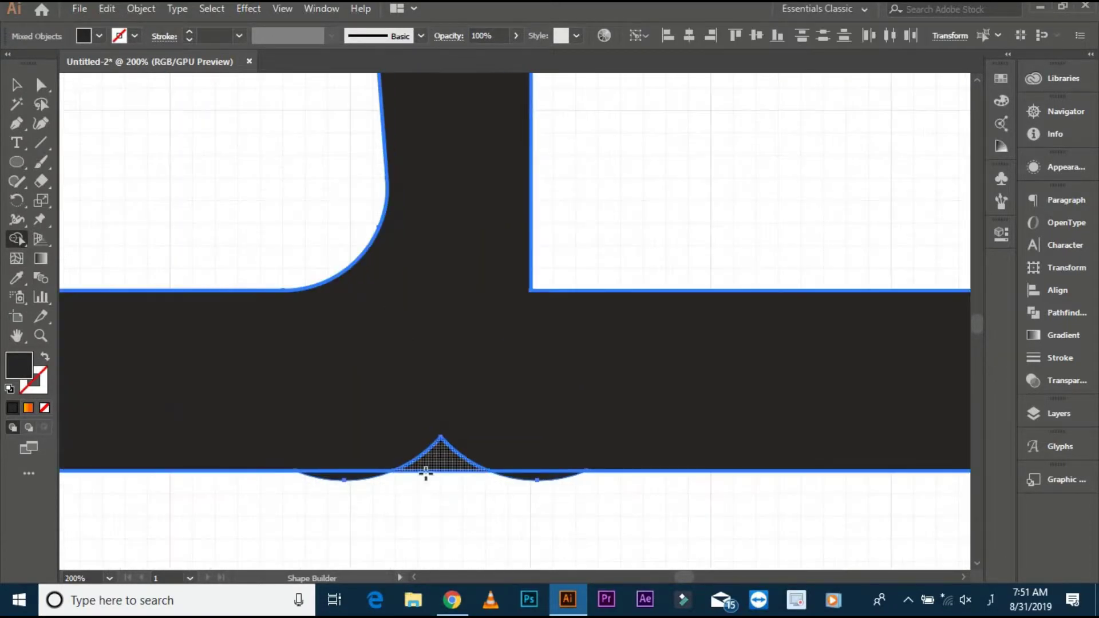
left_click(541, 479, "alt")
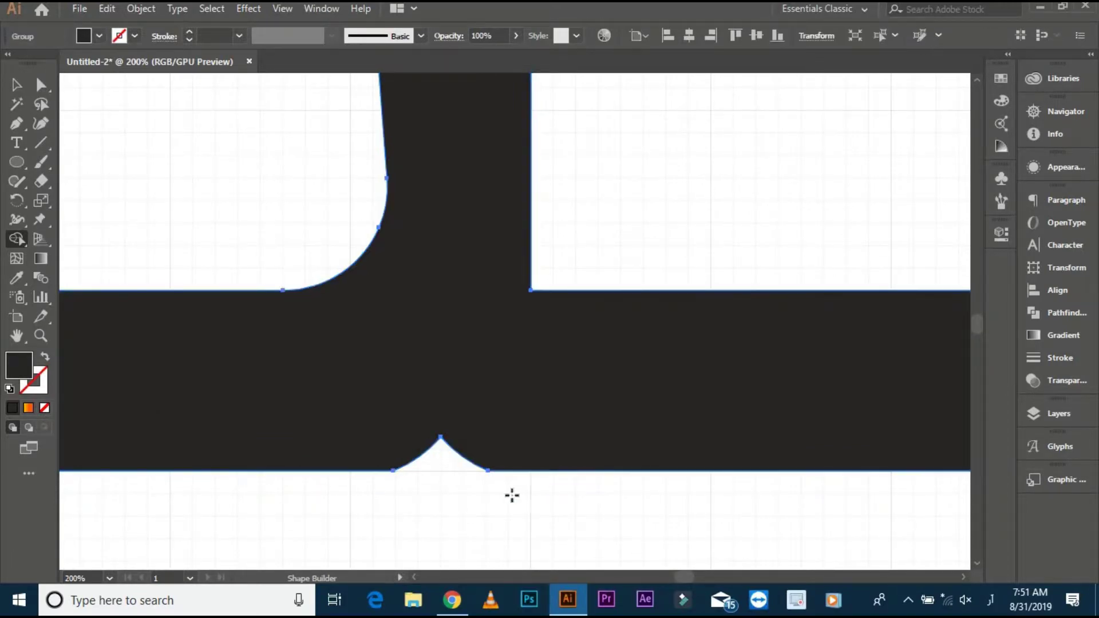
- Round the two lower corners of the notch in the bar's underside
left_click(41, 85)
scroll(426, 522, "up", 2)
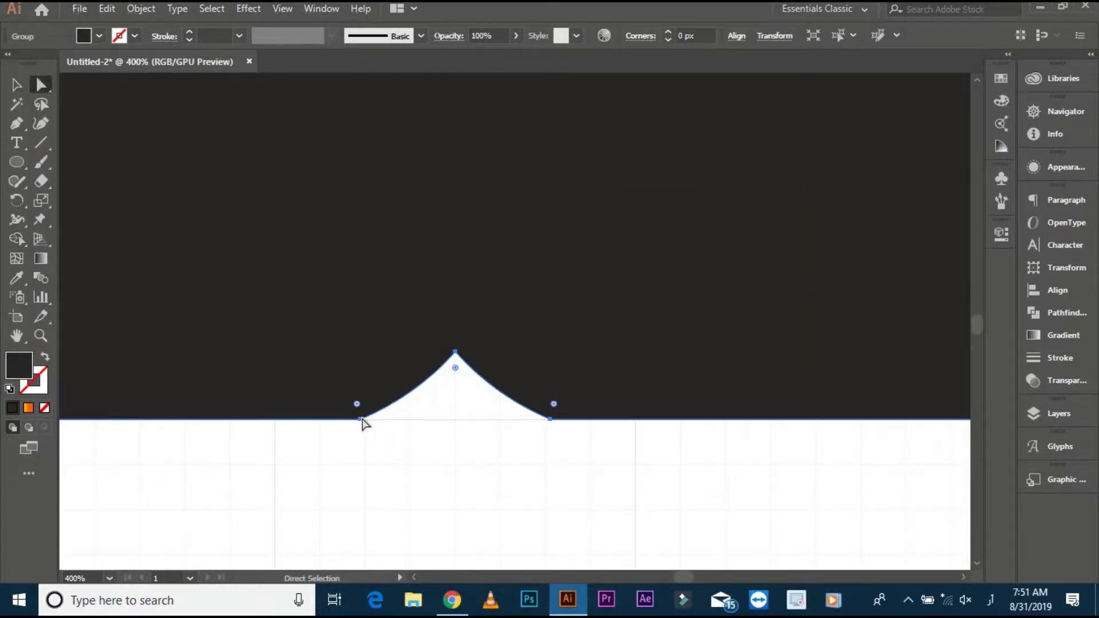
left_click(361, 420)
left_click(549, 419, "shift")
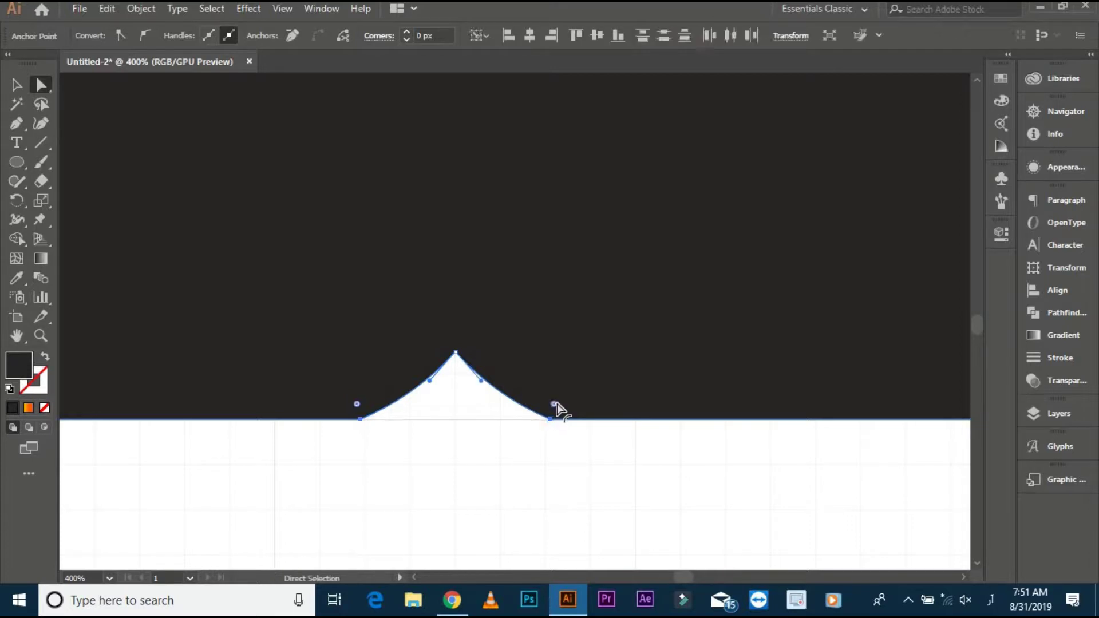
left_click_drag(554, 404, 749, 129)
left_click(491, 472)
scroll(492, 495, "down", 4)
scroll(492, 494, "up", 1)
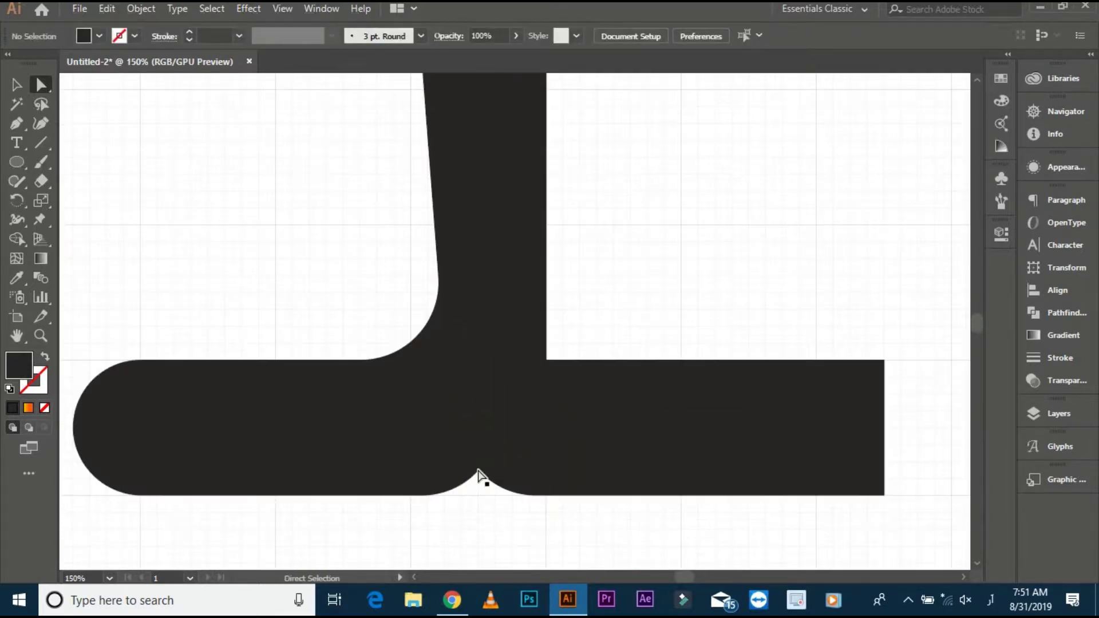
- Adjust the notch's peak point so that it reaches slightly higher into the bar, keeping it pointed
left_click(479, 472)
left_click_drag(480, 475, 507, 410)
left_click(482, 499)
key("ctrl+z")
left_click(482, 495)
scroll(484, 498, "up", 3)
scroll(495, 455, "up", 4)
left_click(494, 514)
scroll(493, 515, "down", 7)
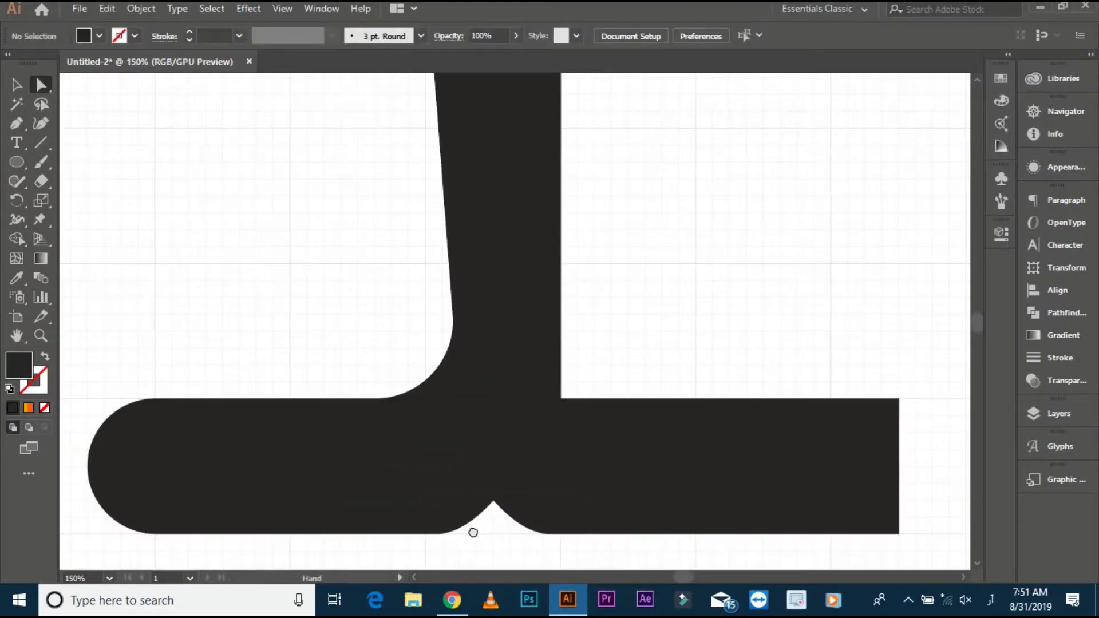
- Move the logo shape toward the middle of the artboard, scale it down, and deselect it
left_click_drag(471, 532, 455, 511)
scroll(459, 515, "down", 2)
scroll(285, 403, "down", 1)
left_click(17, 87)
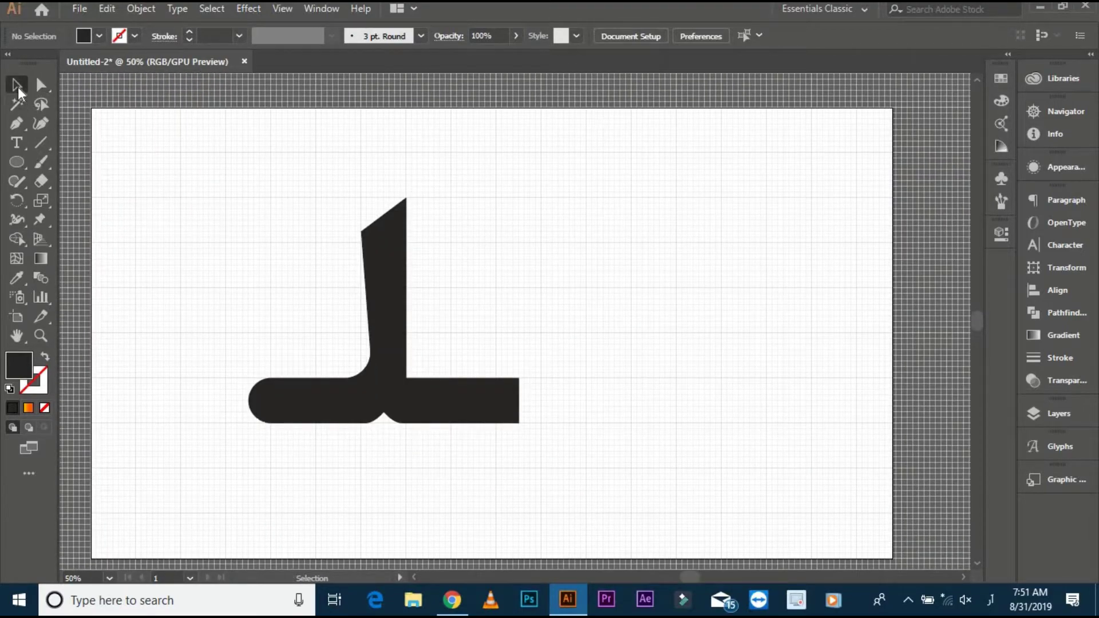
left_click_drag(452, 400, 542, 372)
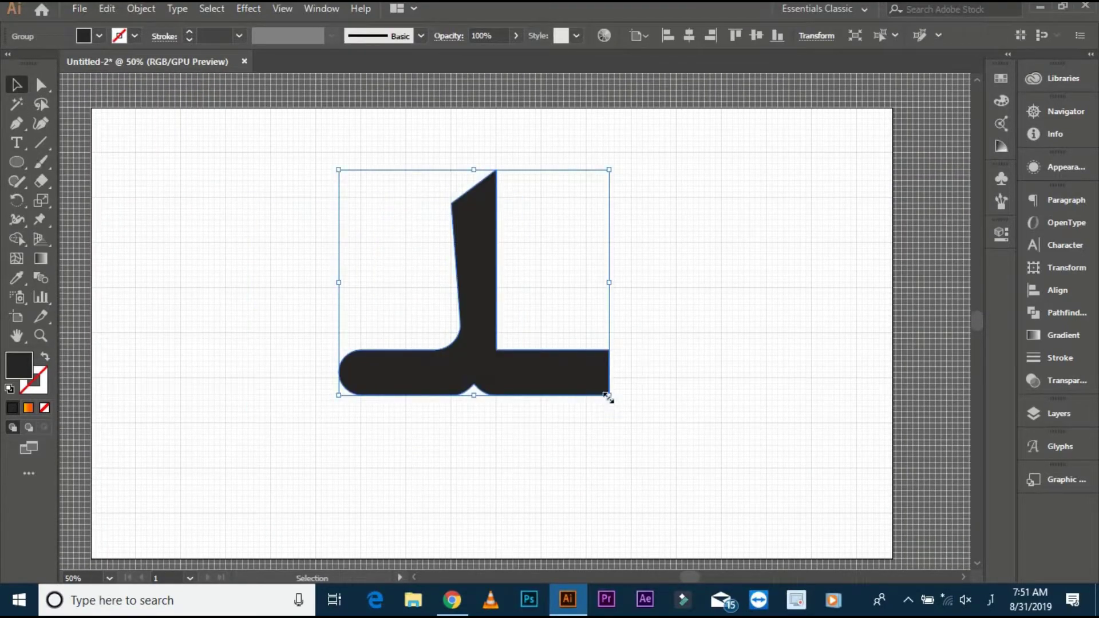
left_click_drag(607, 396, 582, 373)
left_click(616, 384)
scroll(616, 385, "down", 1)
left_click_drag(631, 408, 591, 380)
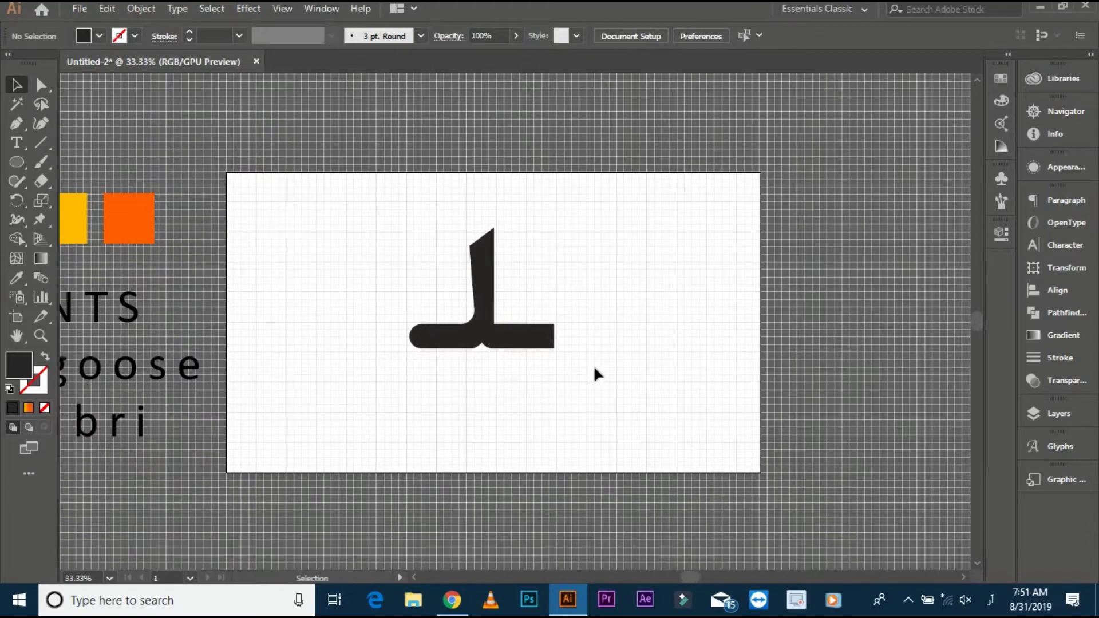
- Hide the grid and move the logo off the artboard, just beyond its right edge
right_click(622, 281)
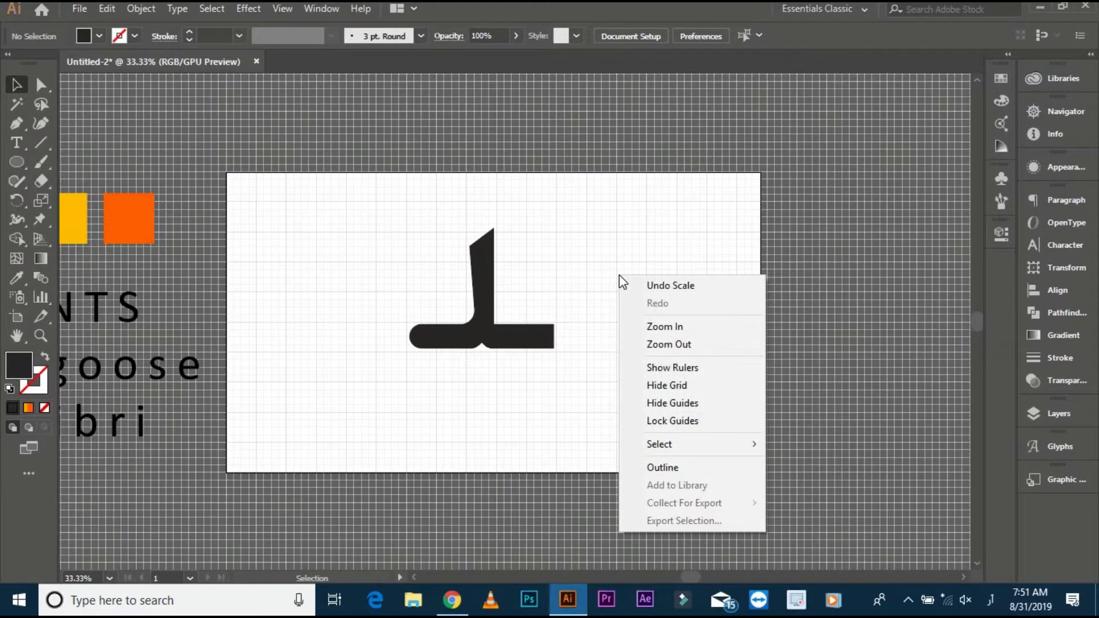
left_click(653, 385)
scroll(618, 366, "right", 1)
left_click_drag(418, 347, 751, 398)
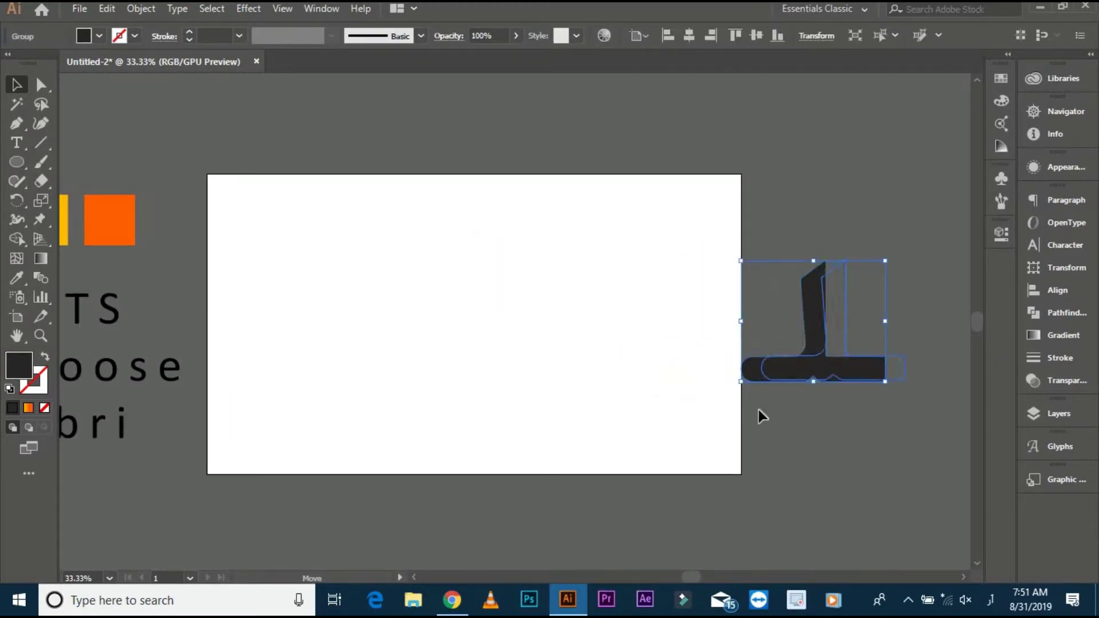
- Draw a dark rectangle without a stroke covering the entire artboard as a background
left_click_drag(17, 162, 63, 162)
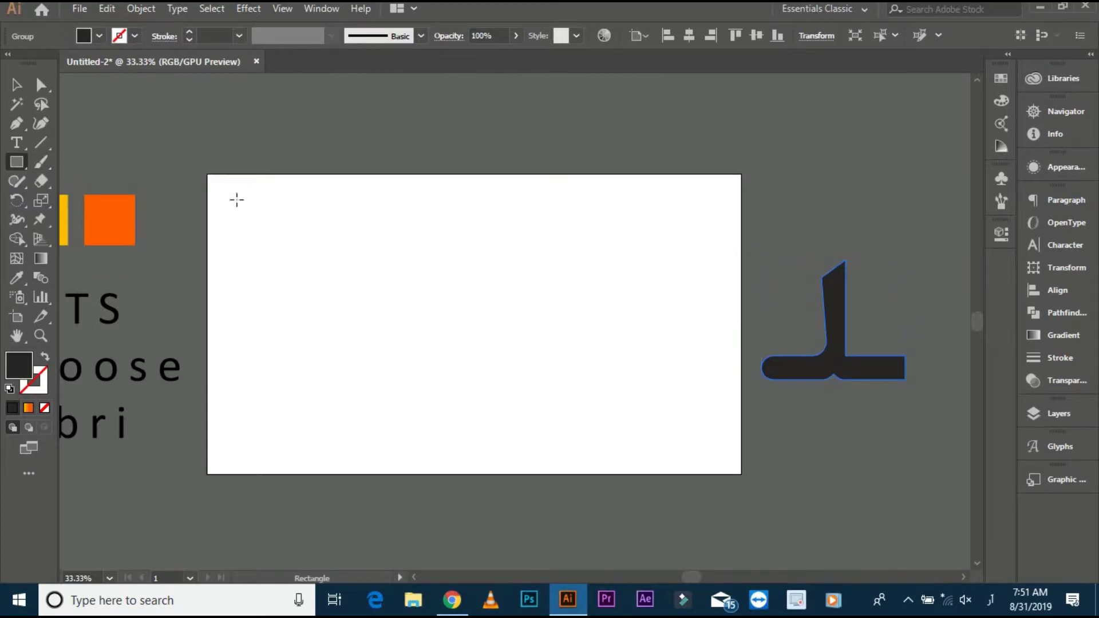
mouse_move(207, 174)
left_mouse_down()
mouse_move(574, 361)
mouse_move(733, 456)
mouse_move(741, 472)
left_mouse_up()
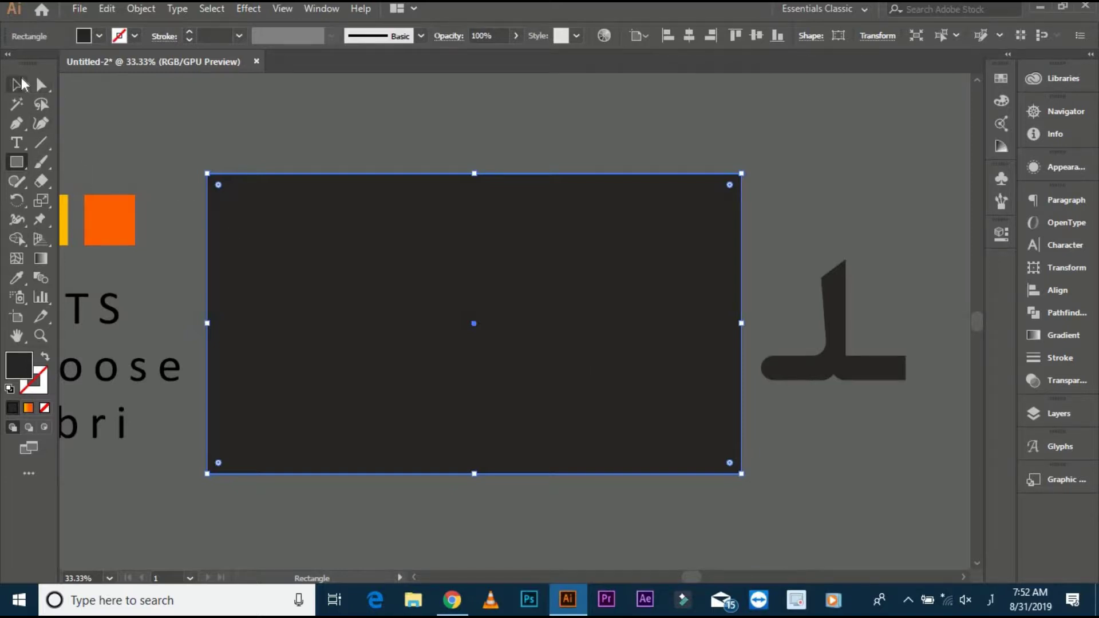
left_click(16, 85)
- Move the logo back onto the artboard over the dark background and bring it to the front
left_click_drag(858, 368, 507, 322)
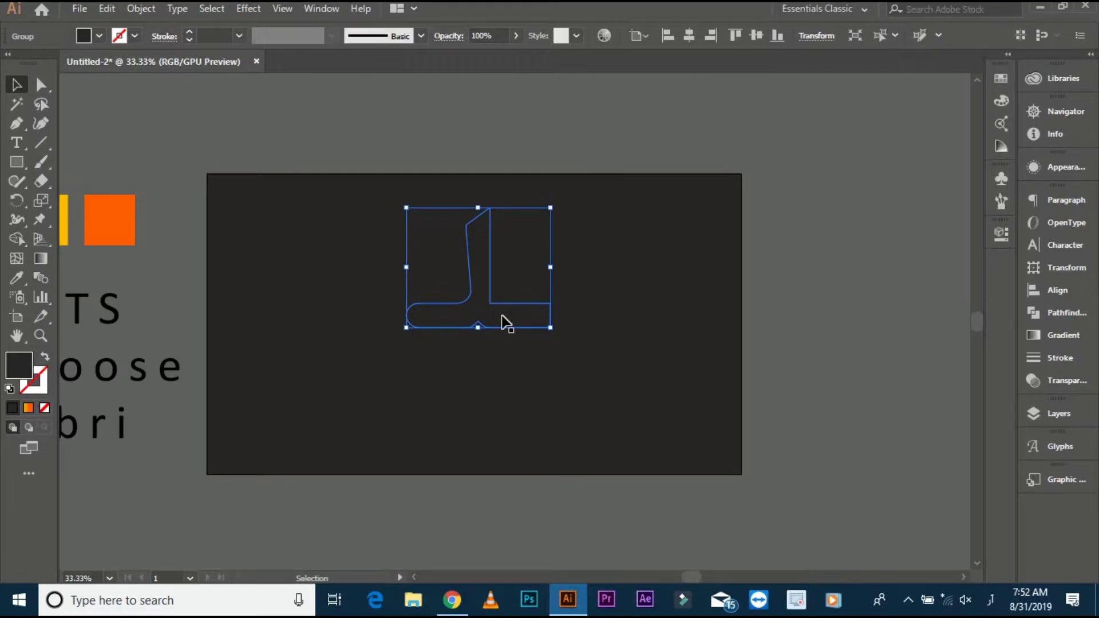
right_click(503, 318)
mouse_move(652, 494)
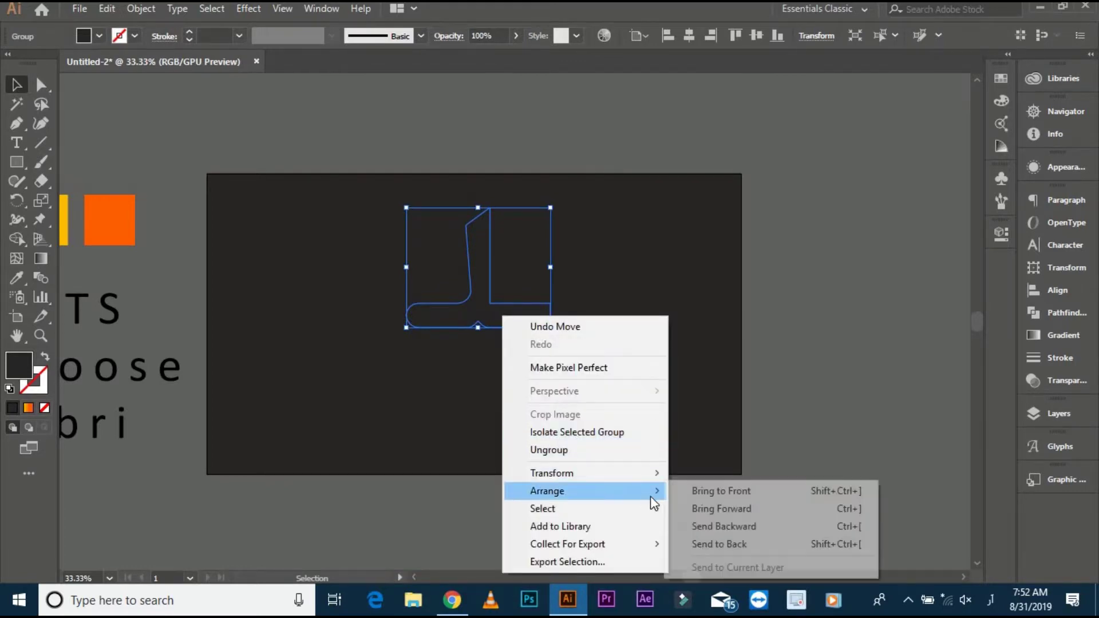
left_click(686, 494)
- Fill the logo with the yellow of the palette swatch using the Eyedropper
key("space")
left_click_drag(124, 253, 233, 281)
left_click(140, 260)
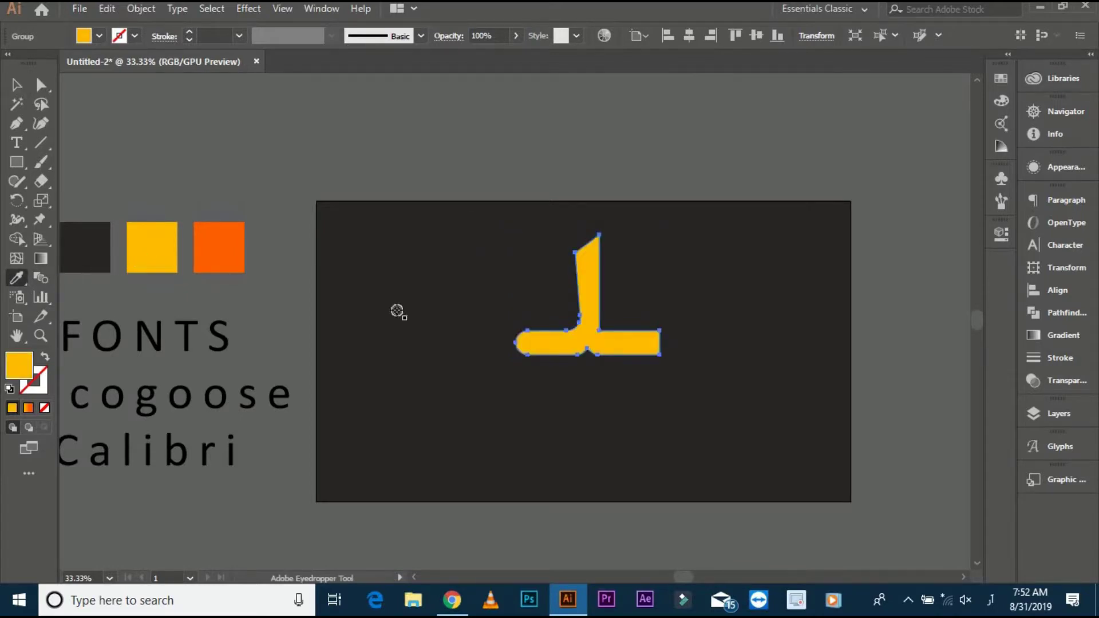
- Apply the White, Black gradient to the logo and replace its white stop with the palette yellow at location 0%
left_click(1064, 336)
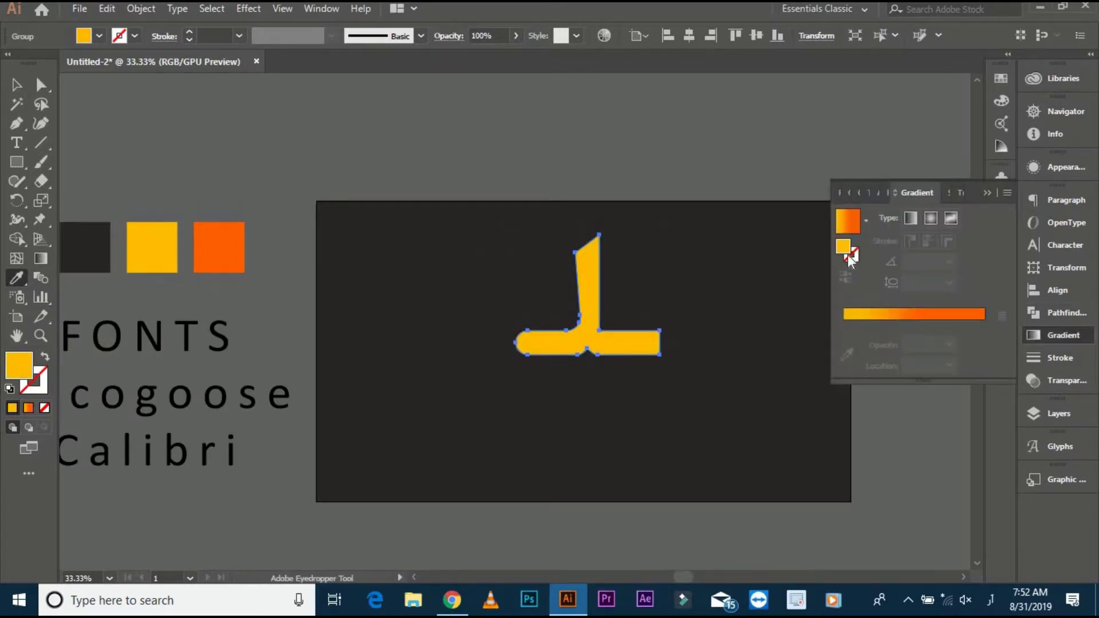
left_click(866, 222)
scroll(839, 252, "up", 1)
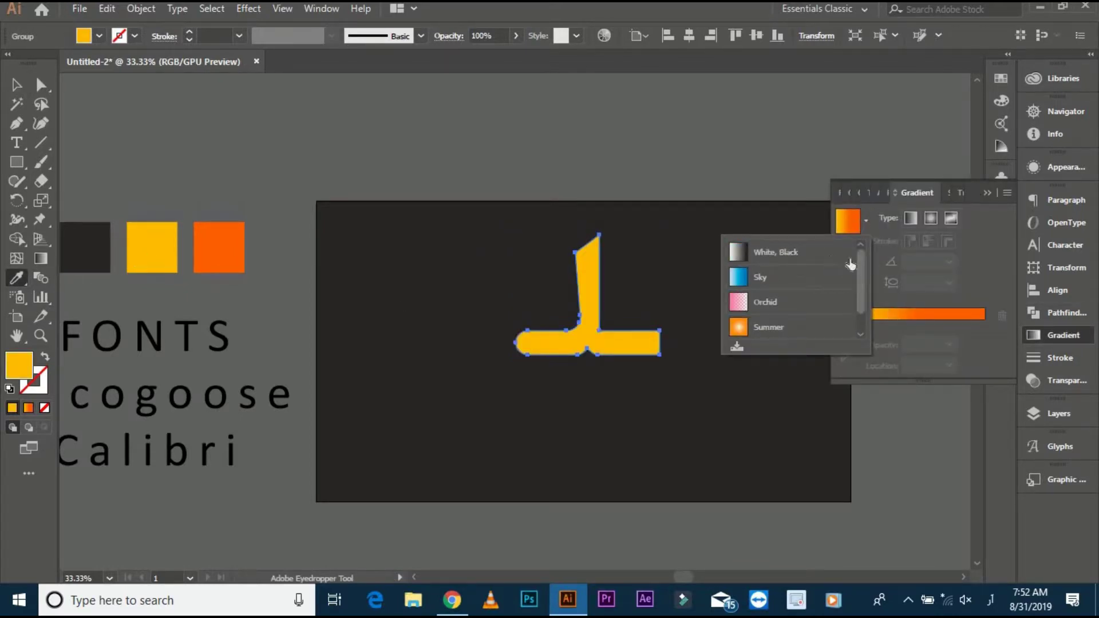
left_click(847, 252)
left_click(142, 261)
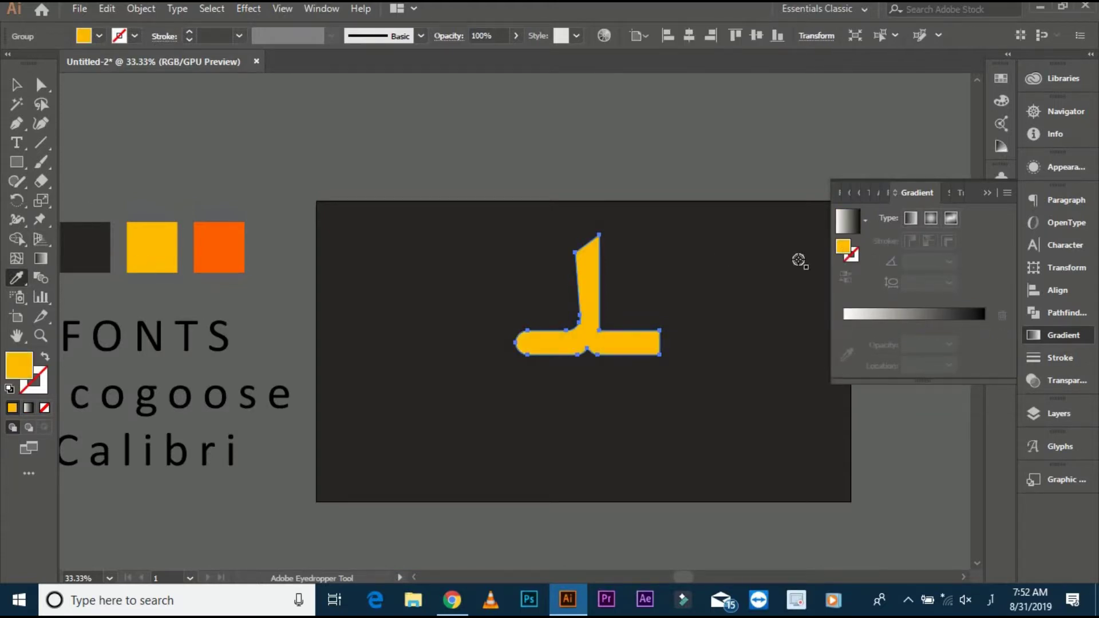
left_click(884, 318)
left_click(1002, 336)
left_click_drag(885, 344, 842, 344)
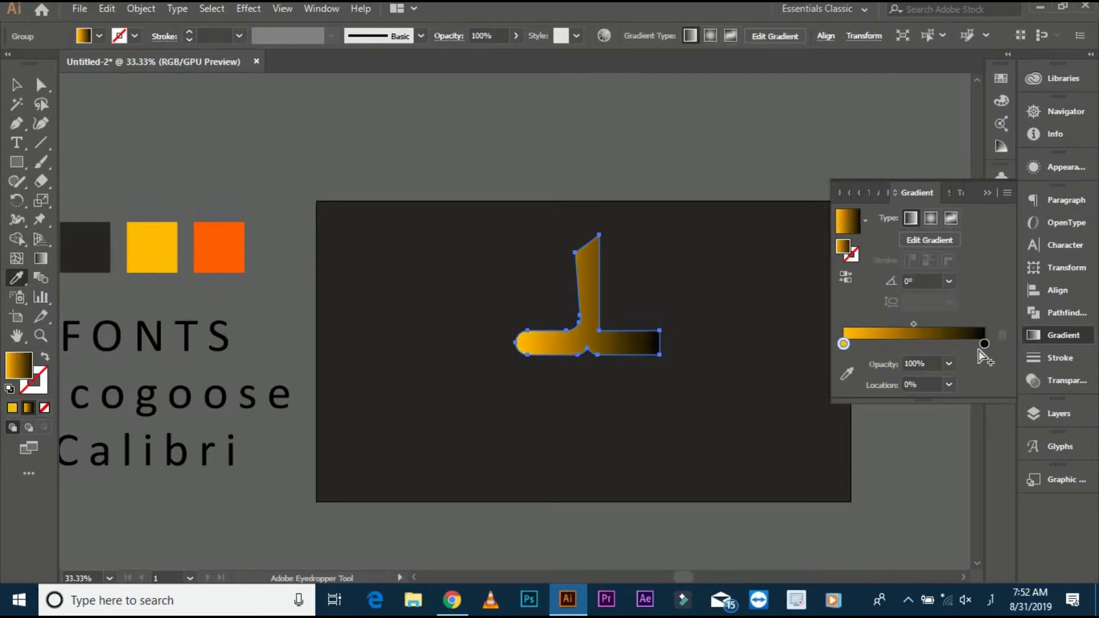
- Replace the gradient's black end stop with the orange of the palette swatch at location 100%
left_click(984, 345)
left_click(220, 256)
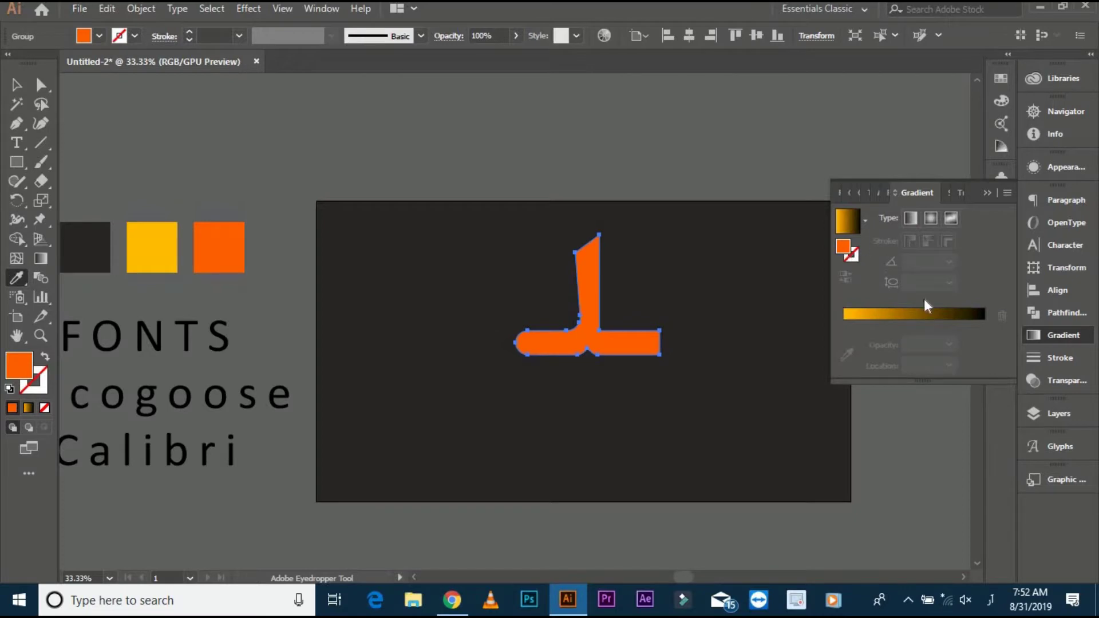
left_click(847, 224)
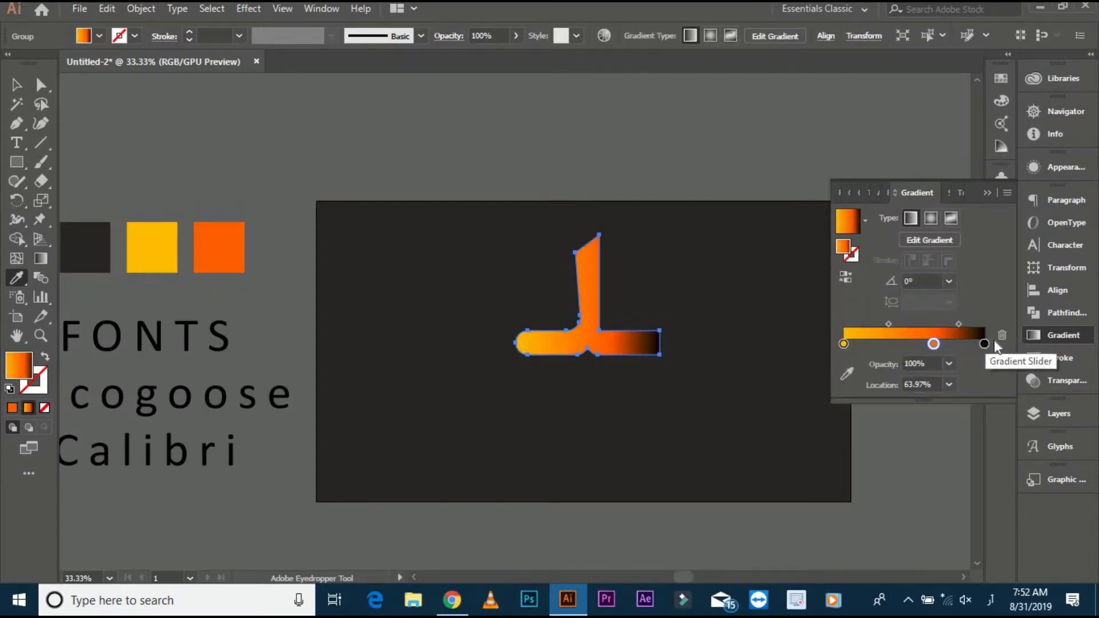
left_click(1002, 337)
key("ctrl+z")
left_click(984, 344)
left_click(1002, 336)
left_click_drag(934, 344, 986, 345)
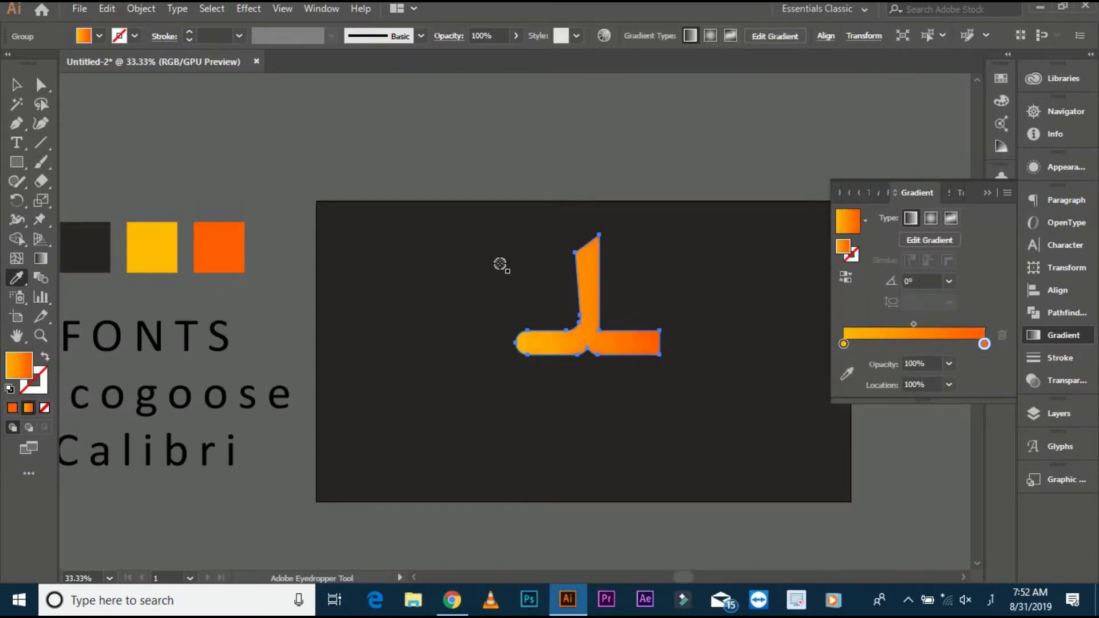
- Run the gradient diagonally across the logo from its upper left to the lower right end of the base
left_click(41, 258)
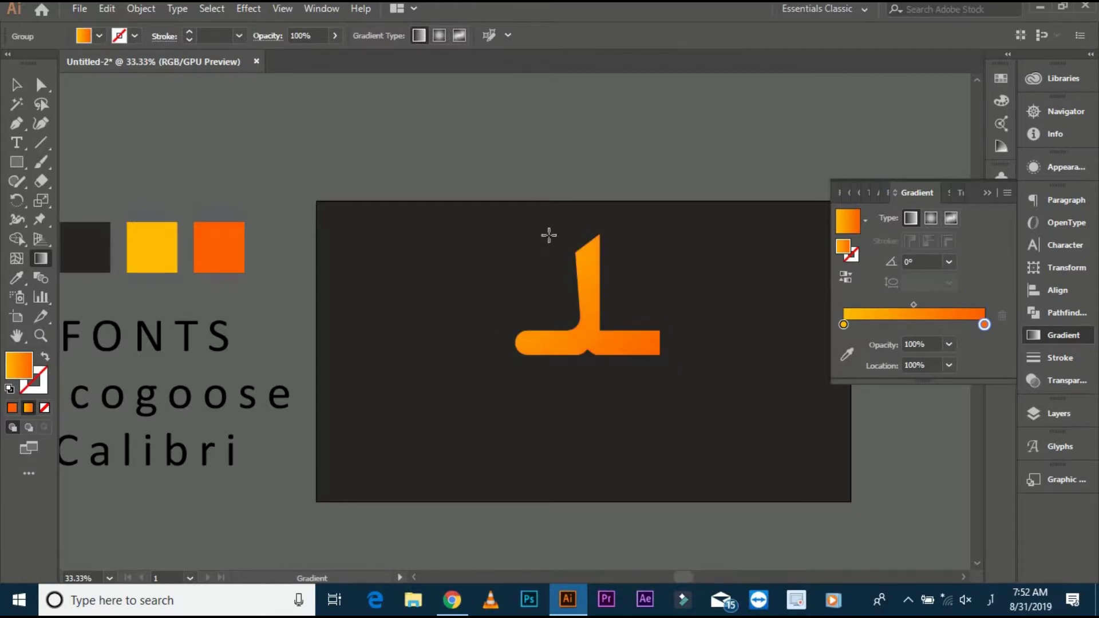
left_click_drag(549, 235, 659, 351)
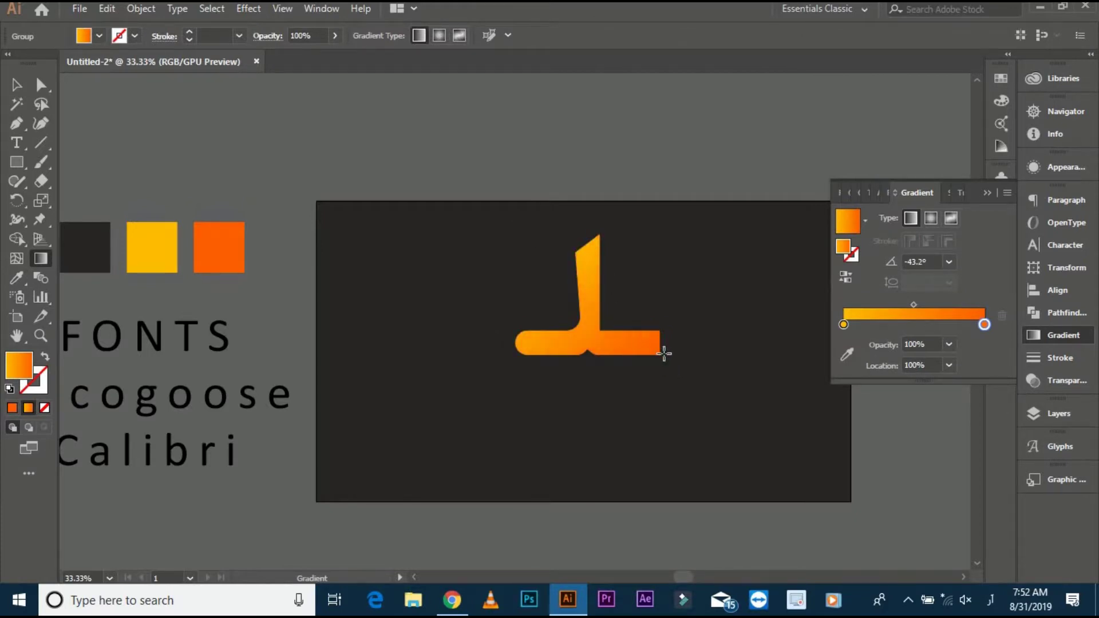
scroll(664, 354, "up", 1)
- Lock the dark background rectangle
key("v")
left_click(336, 228)
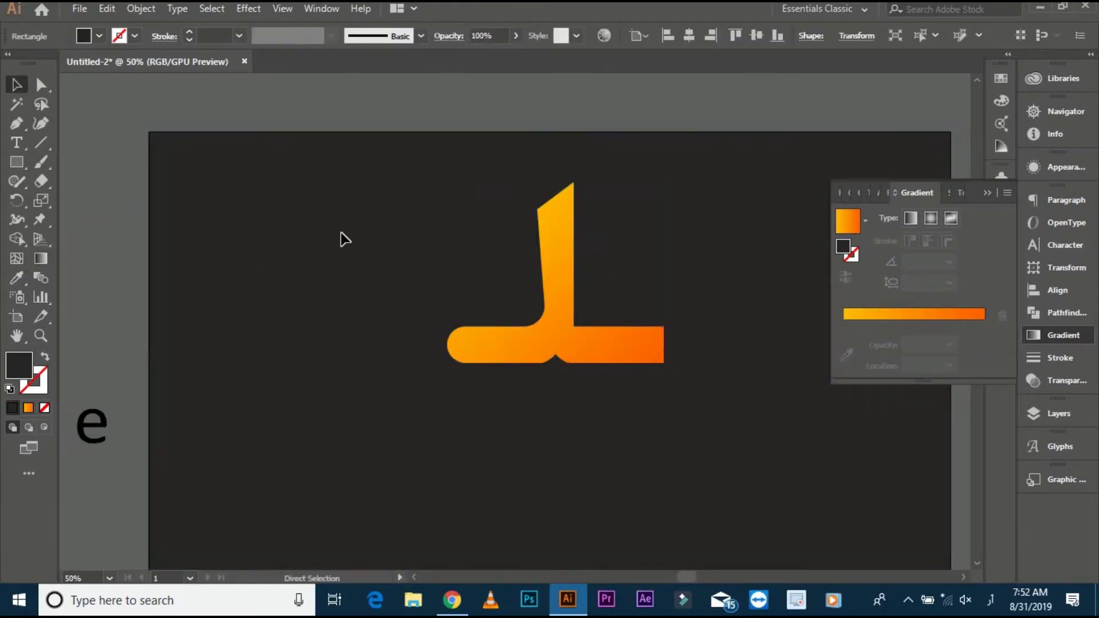
key("ctrl+2")
- Try reversing the direction of the logo's gradient
scroll(588, 350, "down", 1)
left_click_drag(607, 356, 530, 347)
left_click(551, 344)
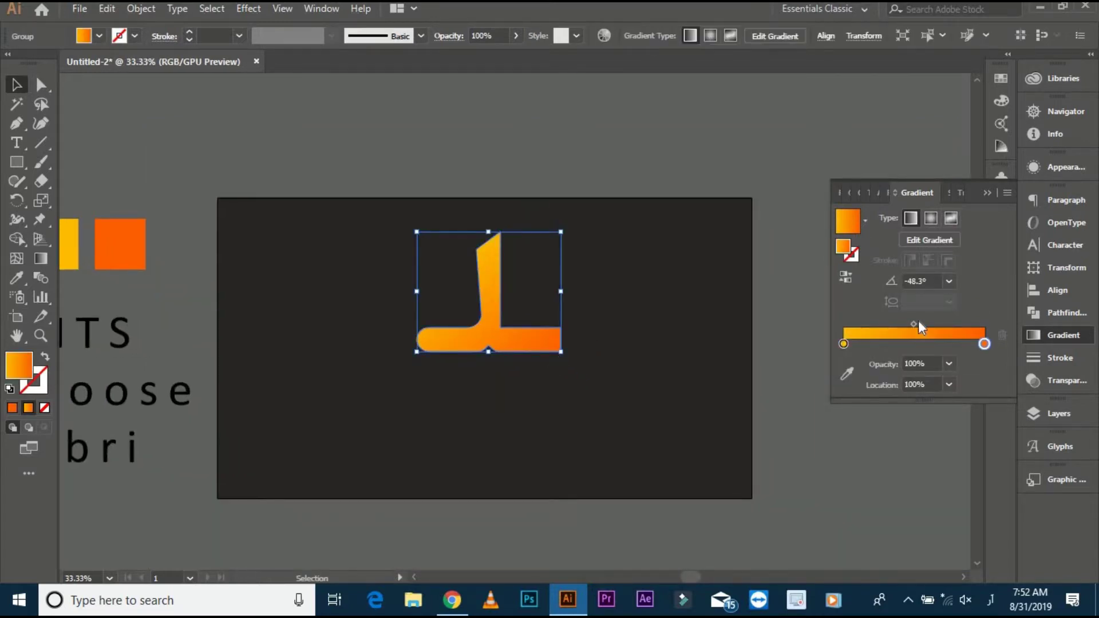
left_click(846, 278)
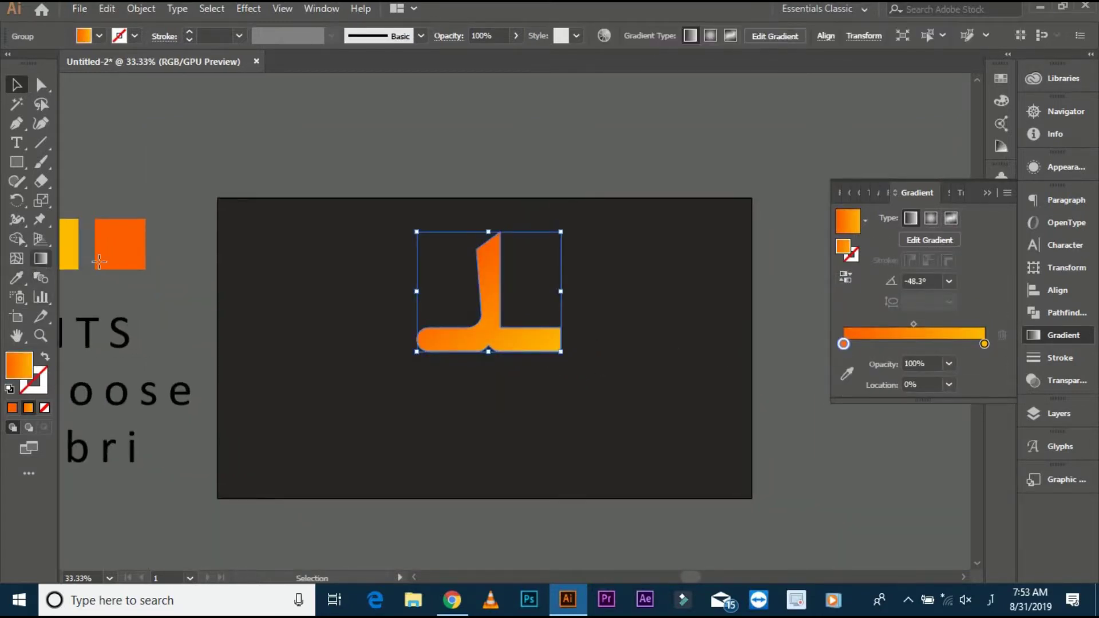
- Reverse the gradient back to yellow first and redraw it diagonally from the stem's upper left corner to the base's lower right corner
key("g")
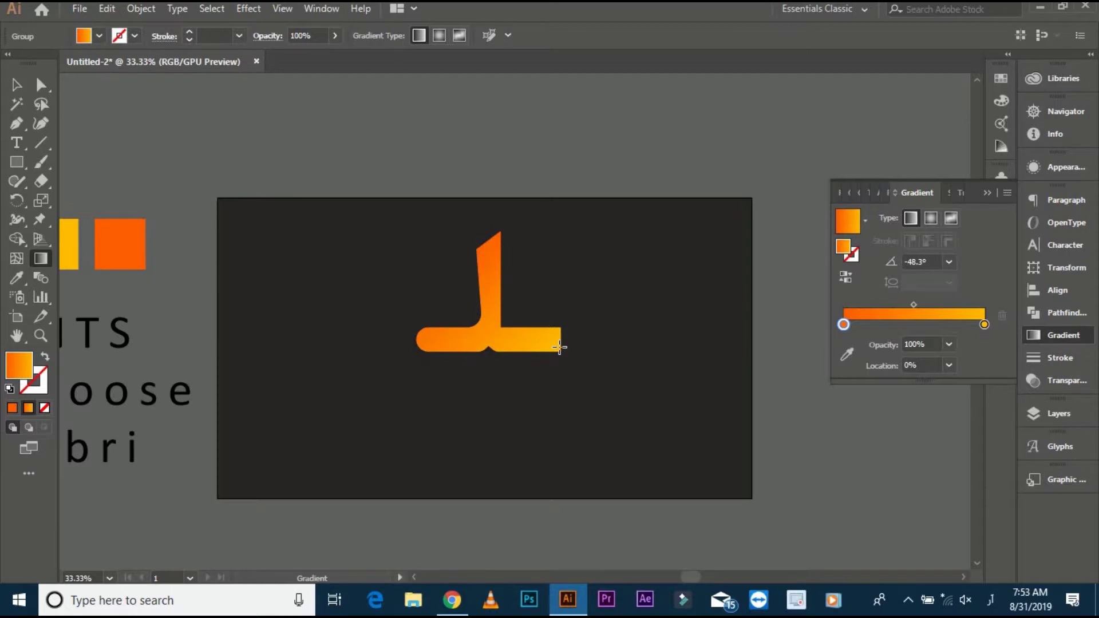
left_click(845, 278)
left_click_drag(479, 253, 560, 349)
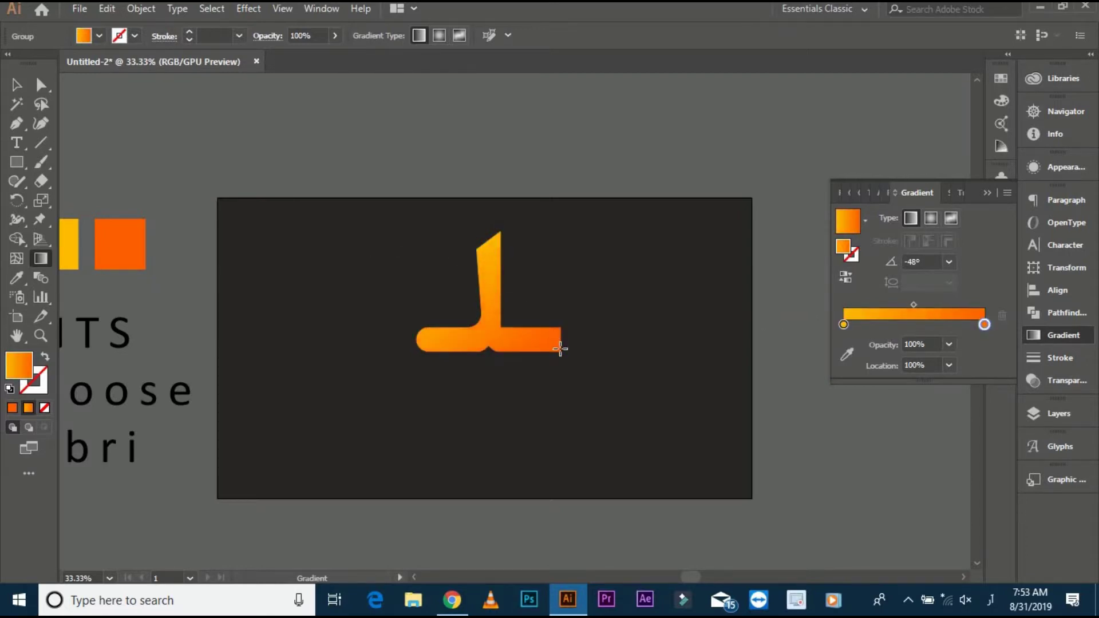
- Scale the logo down slightly and move it into the left half of the dark background
left_click(18, 86)
left_click(498, 333)
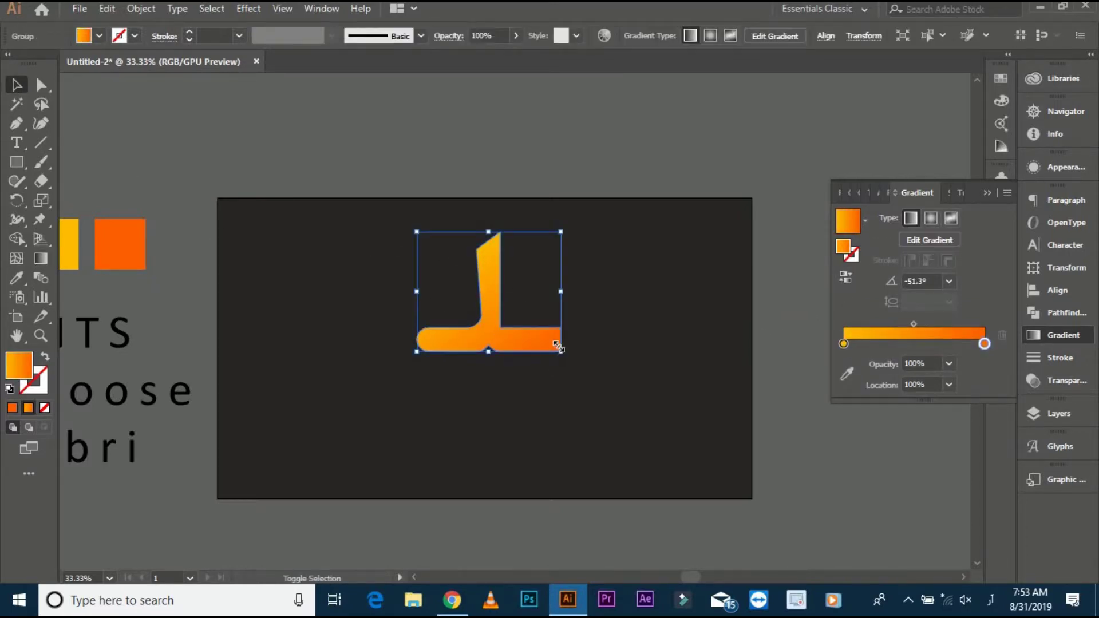
left_click(589, 345)
key("ctrl+equal")
left_click_drag(527, 303, 364, 360)
left_click(510, 384)
scroll(509, 384, "down", 1)
left_click_drag(513, 392, 484, 359)
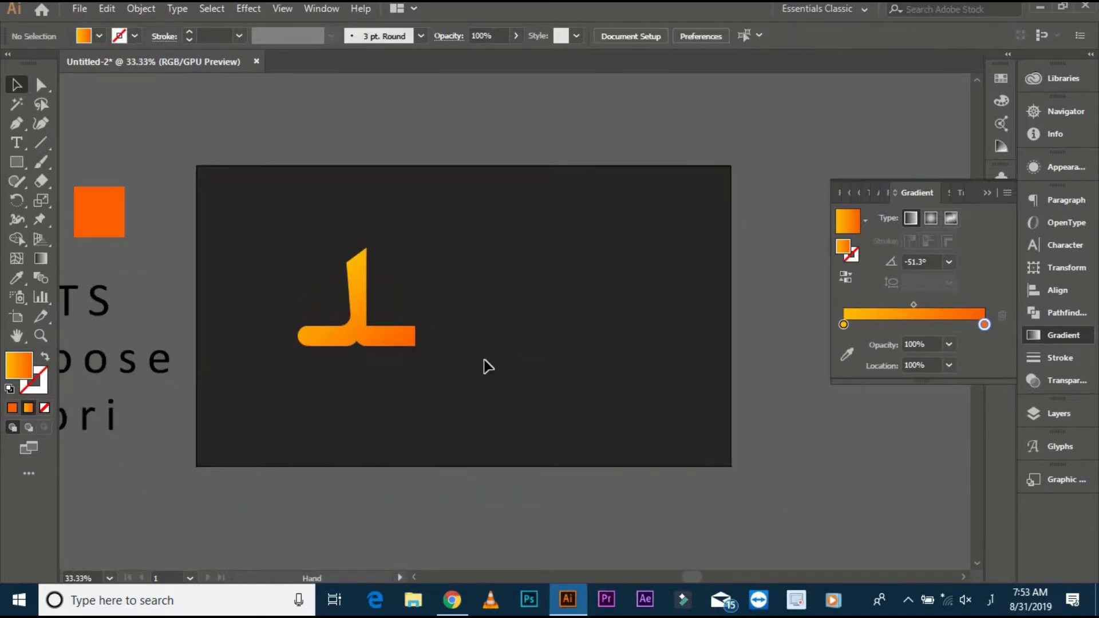
- Add the point text LOGO to the upper right of the symbol, using the English (United States) keyboard layout
left_click(18, 144)
left_click(501, 272)
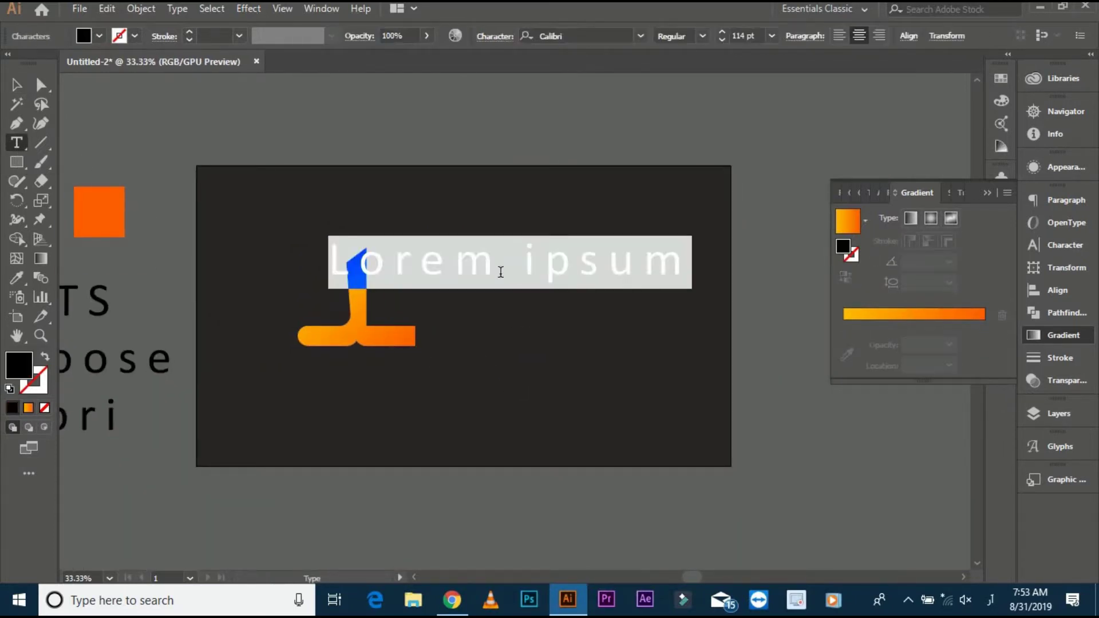
key("BackSpace")
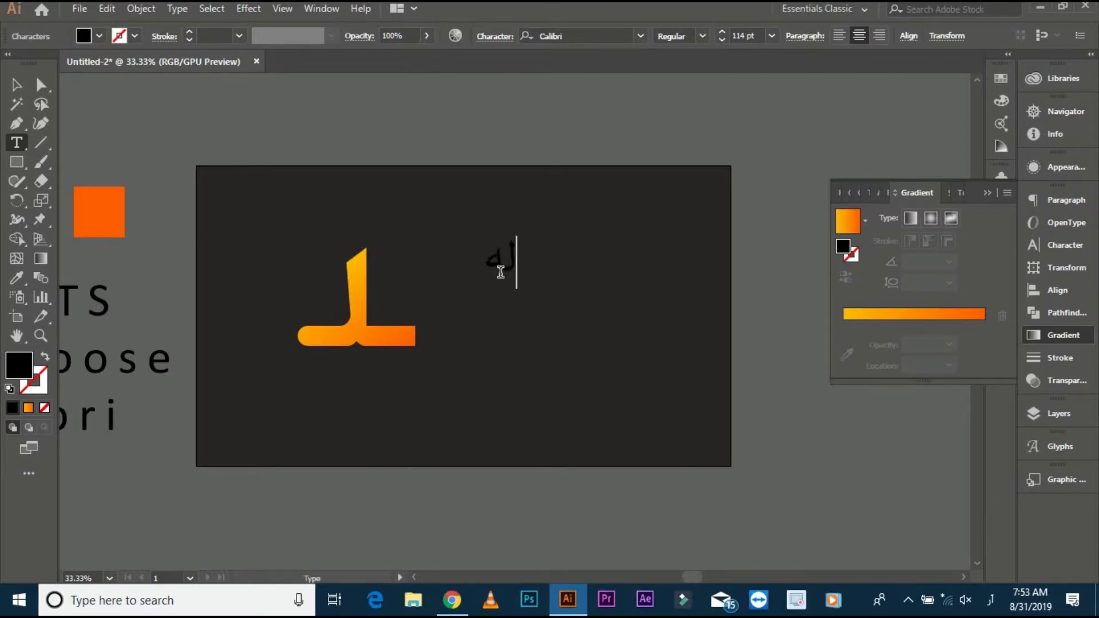
left_click(992, 601)
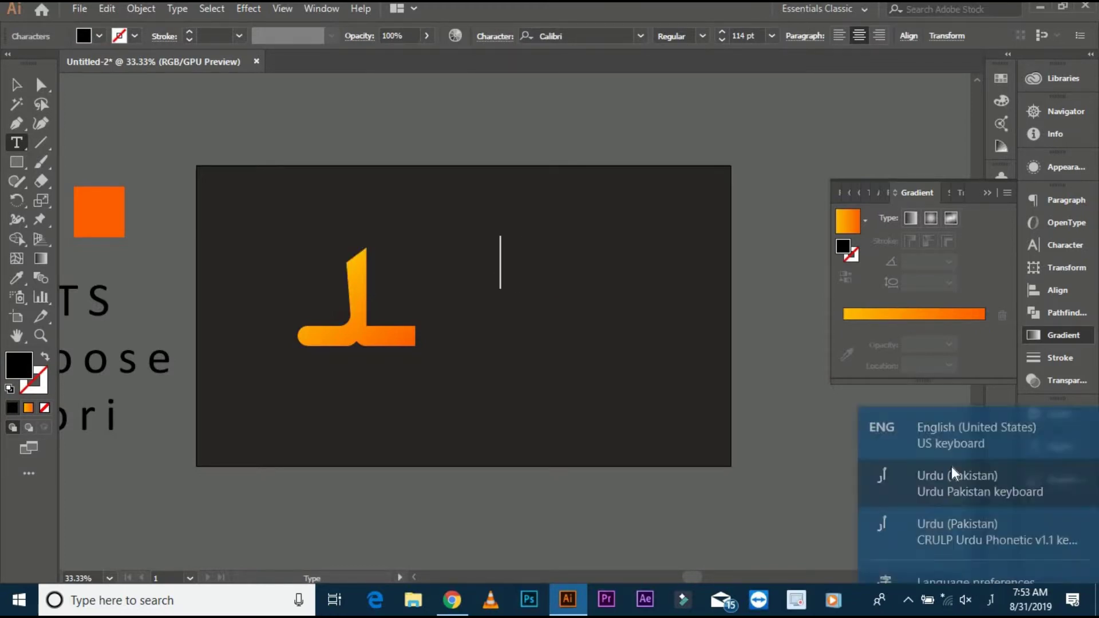
left_click(936, 423)
type("LOGO")
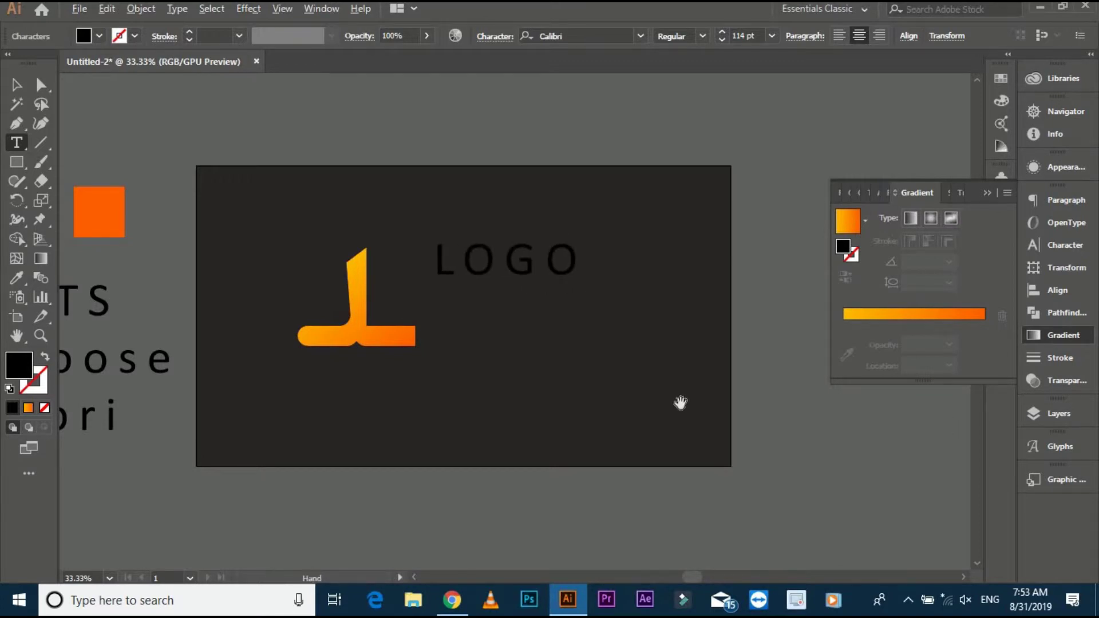
key("ctrl+minus")
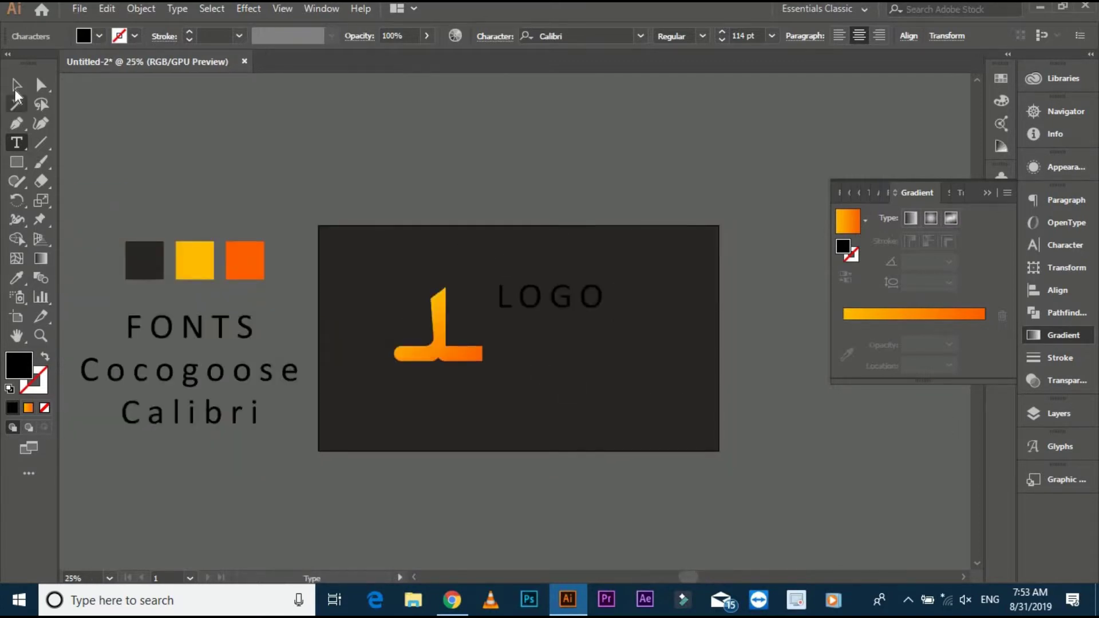
key("Escape")
- Set the font of the LOGO text to Cocogoose
left_click(615, 34)
type("coo")
key("BackSpace")
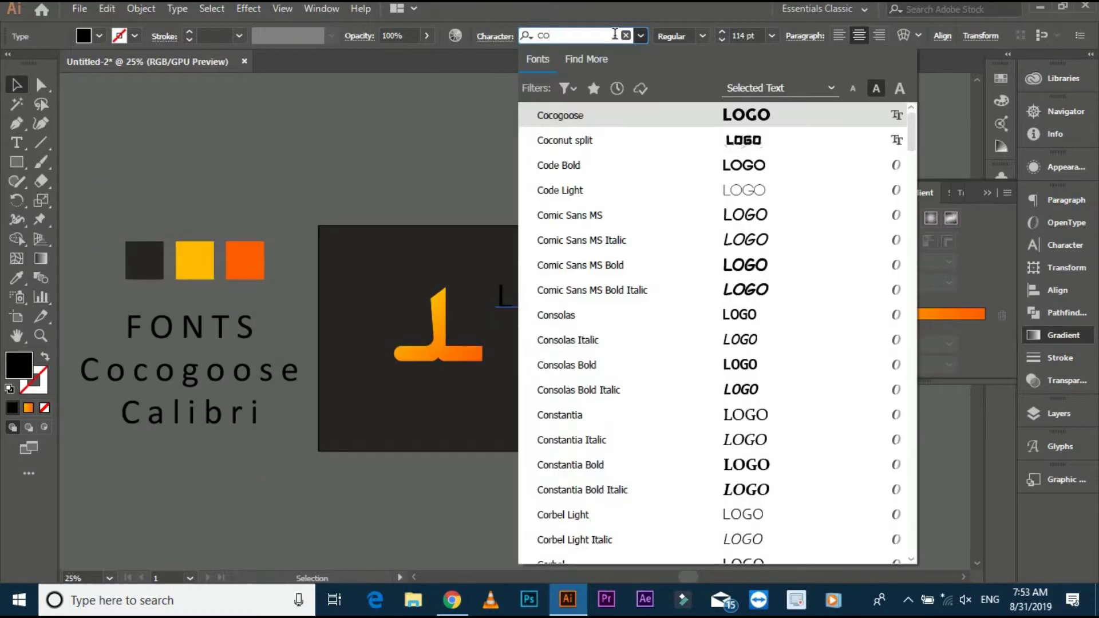
left_click(689, 115)
key("ctrl+plus")
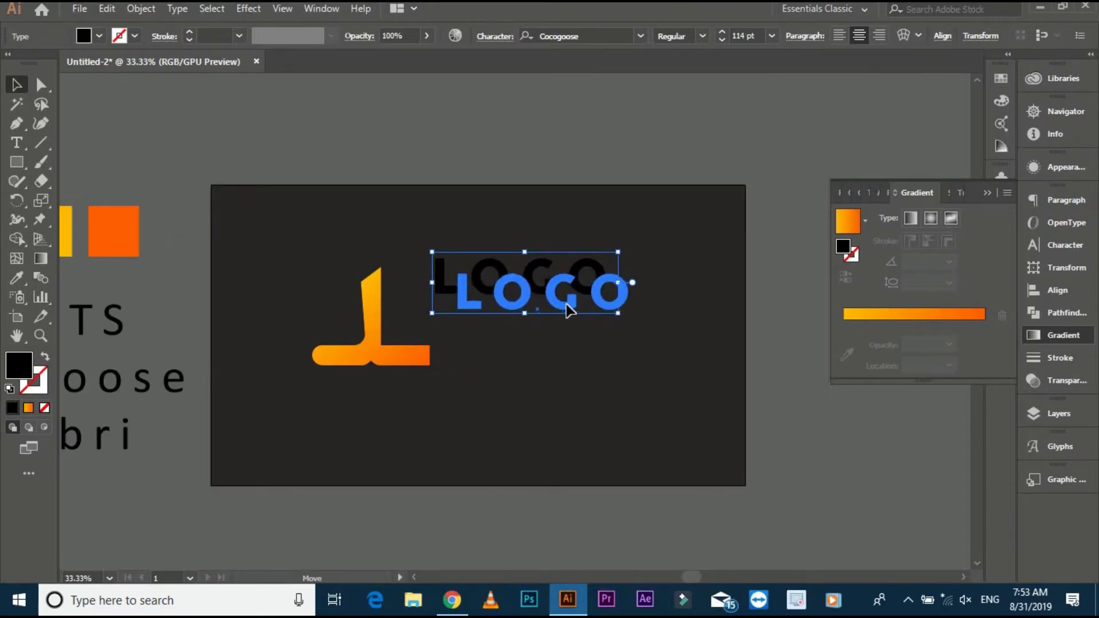
- Reduce the LOGO text to 111 pt and place it to the right of the symbol's stem
left_click_drag(640, 332, 650, 337)
left_click(633, 349)
left_click_drag(591, 310, 581, 270)
scroll(744, 35, "down", 15)
left_click(668, 111)
- Colour the LOGO text with the yellow of the palette swatch using the Eyedropper
left_click(581, 270)
left_click(21, 277)
left_click_drag(282, 269, 442, 274)
left_click(188, 216)
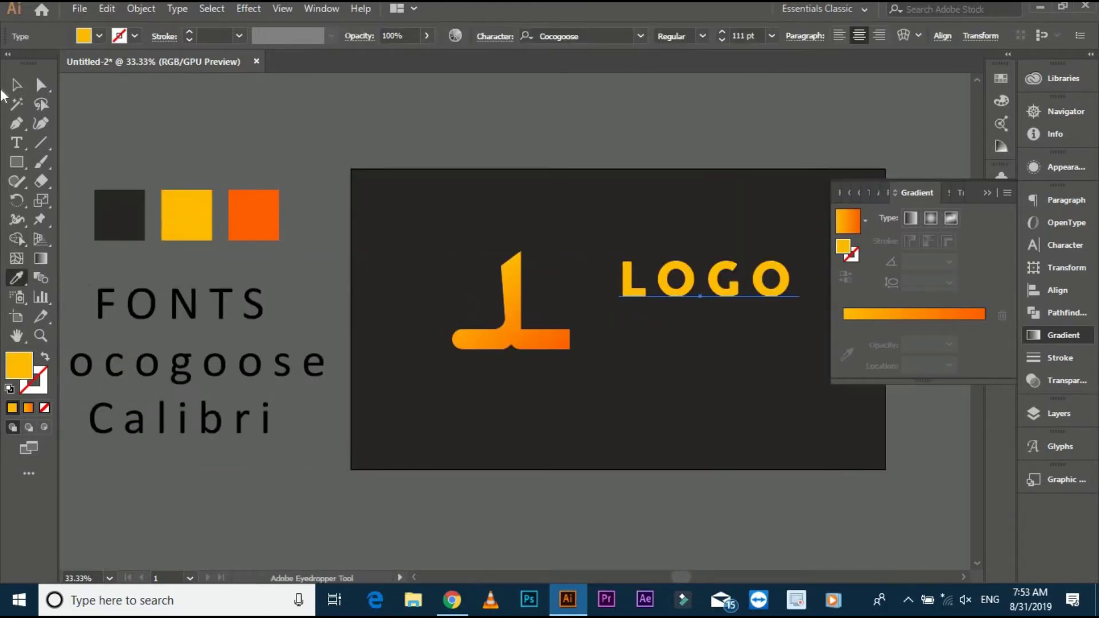
left_click(16, 86)
left_click(286, 162)
- Duplicate the LOGO text directly below itself and change the copy's wording to LOGIC
left_click_drag(295, 164, 194, 147)
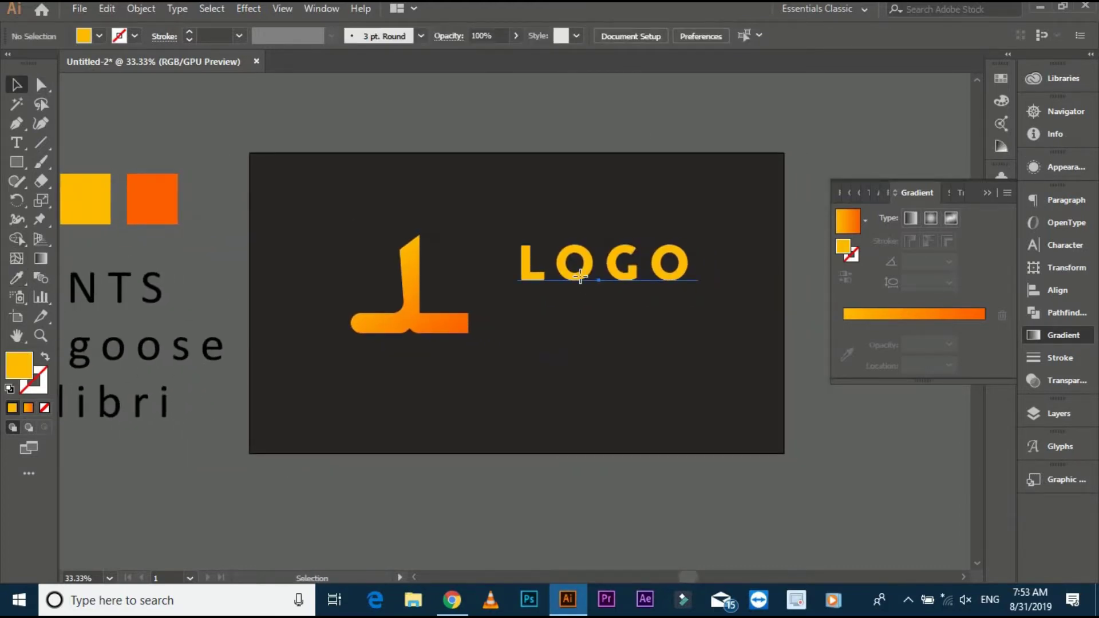
left_click_drag(580, 277, 579, 314)
double_click(577, 318)
double_click(576, 317)
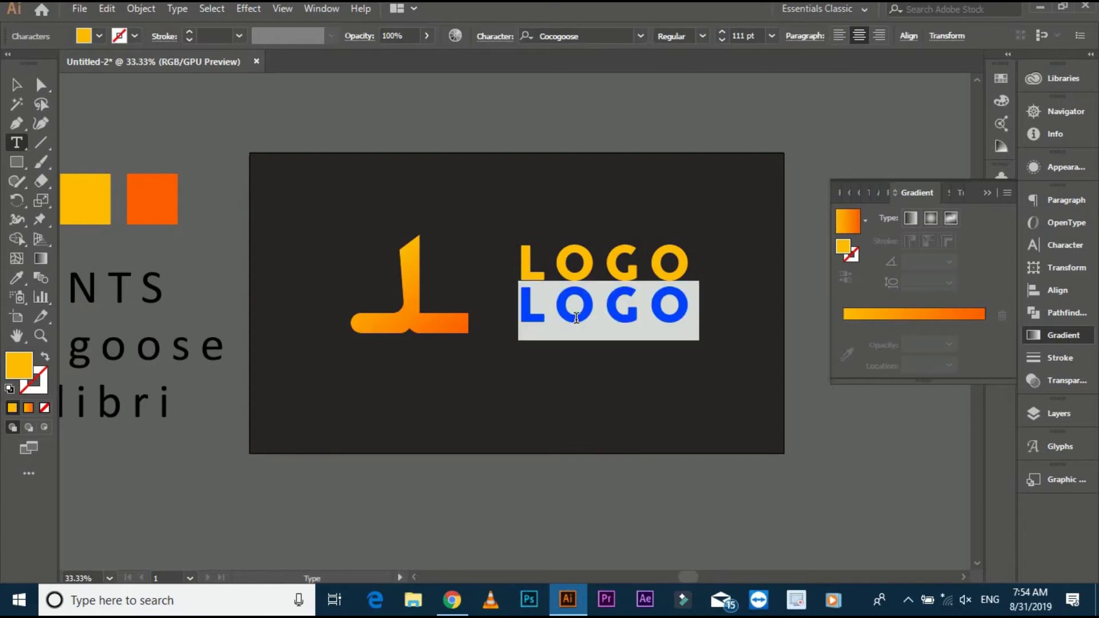
type("LOGIC")
left_click(16, 84)
- Set the LOGIC text in Calibri and colour it with the orange of the palette swatch
left_click(569, 35)
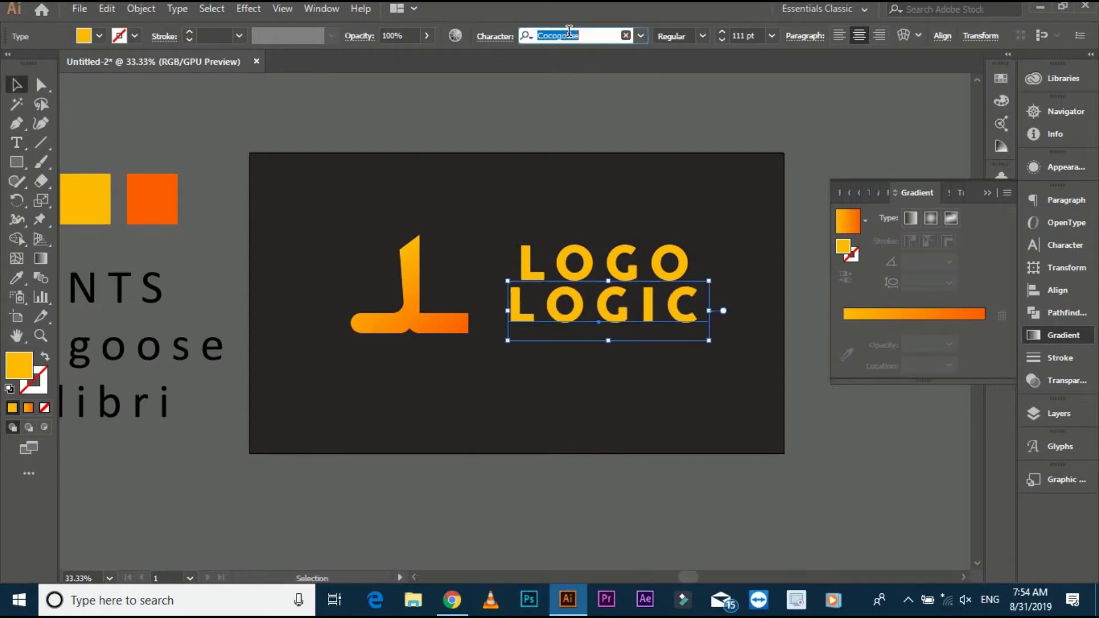
type("CA")
left_click(694, 166)
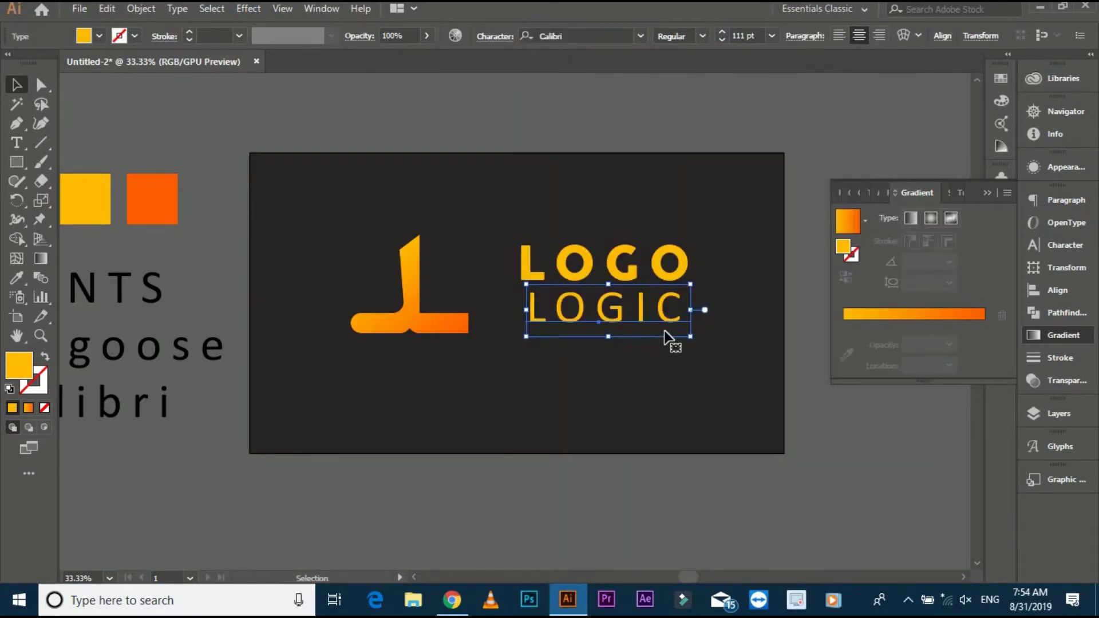
key("i")
left_click(152, 199)
key("v")
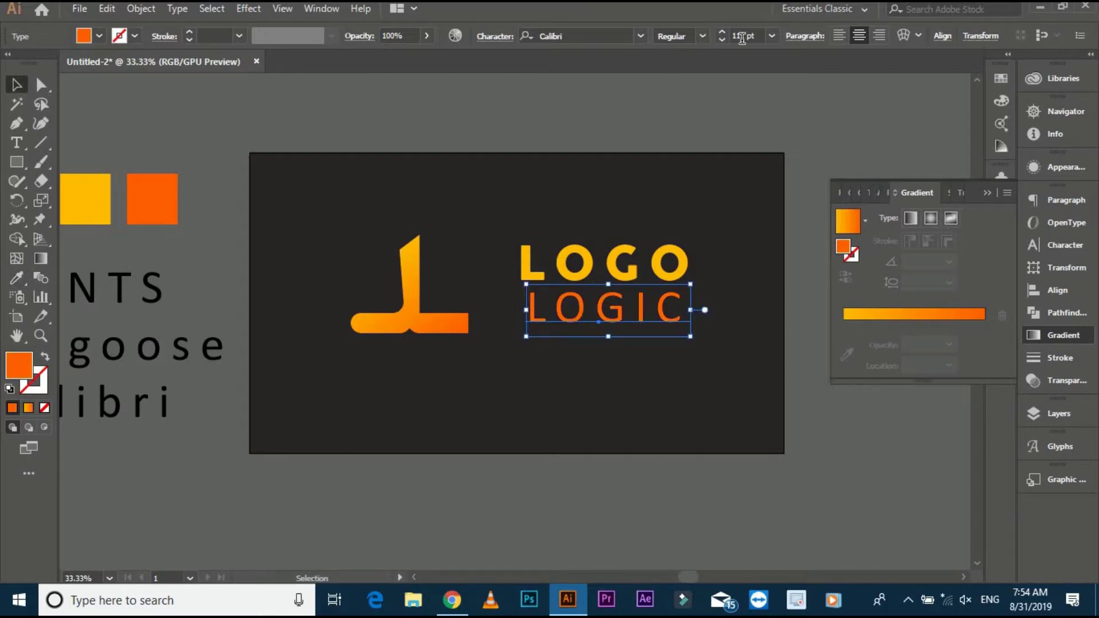
- Make the LOGIC text clearly smaller than LOGO and move it left to line up with the L above
left_click(742, 36)
key("Down")
key("Down")
key("Down")
key("Down")
key("Down")
key("Down")
key("Down")
key("Down")
key("Down")
key("Down")
key("Down")
key("Down")
key("Down")
key("Down")
key("Down")
key("Down")
key("Down")
key("Down")
key("Down")
key("Down")
left_click_drag(640, 317, 615, 314)
left_click(596, 379)
left_click_drag(596, 379, 573, 403)
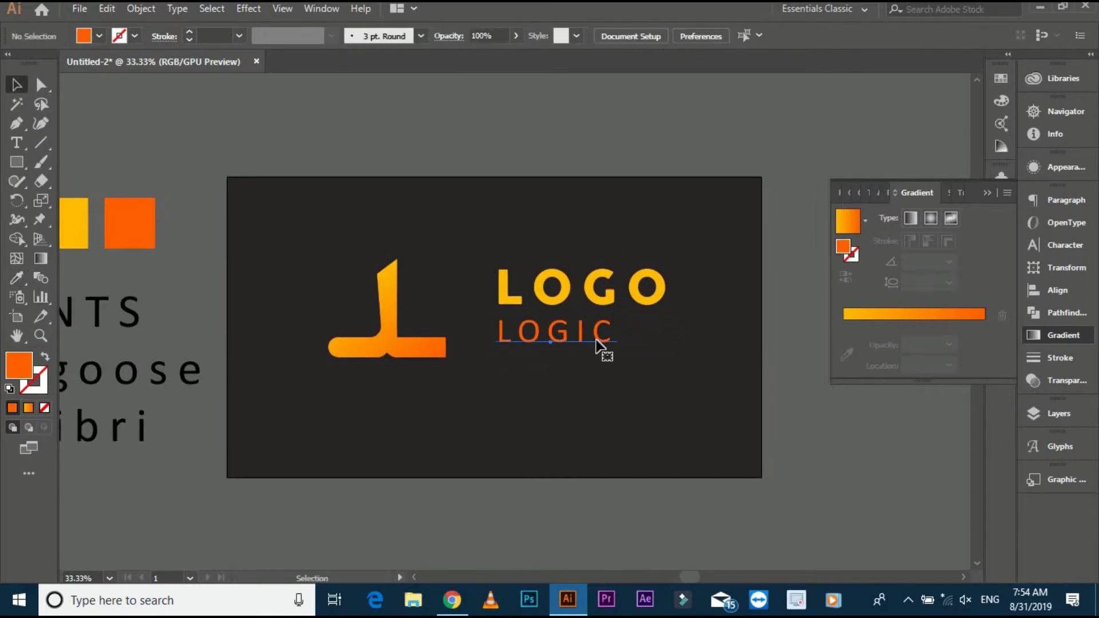
- Set the LOGIC text's font size to 75 pt and nudge it up and left to align under LOGO
left_click(596, 336)
scroll(597, 332, "up", 1)
key("Down")
key("Down")
key("Down")
key("Down")
key("Down")
key("Down")
key("Down")
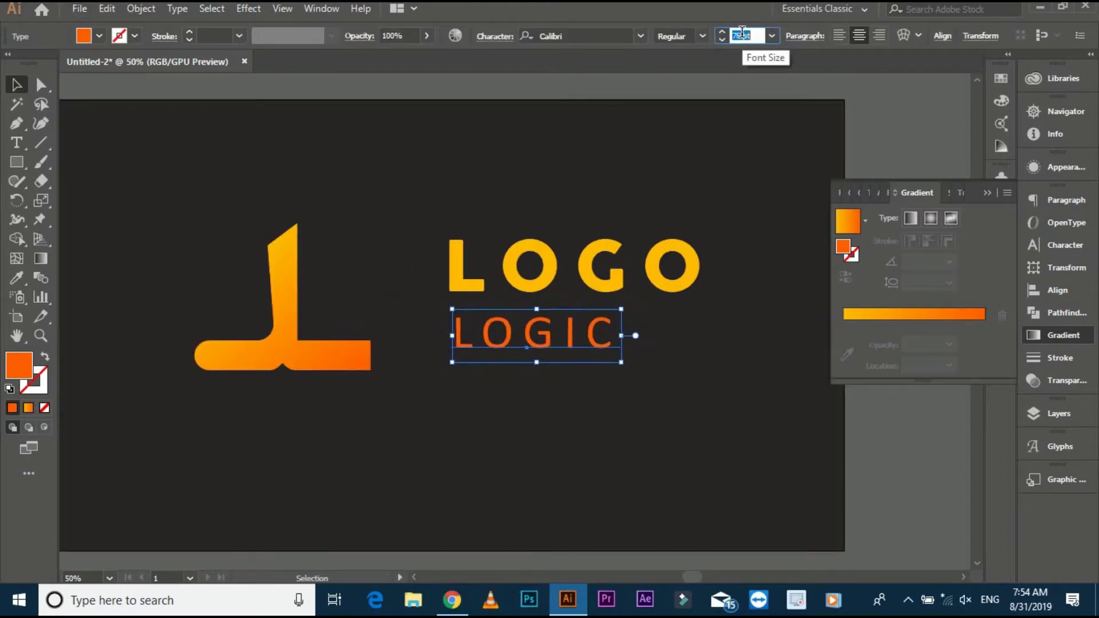
left_click_drag(555, 339, 544, 334)
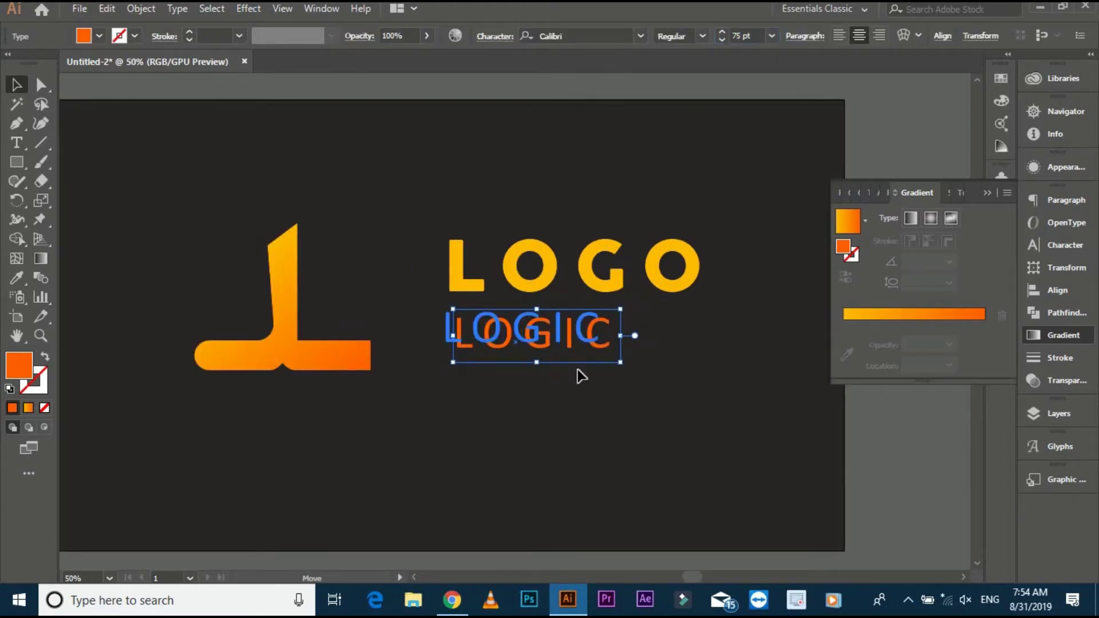
- Set the tracking of the LOGIC text to 500 and realign its left edge with LOGO
left_click(1065, 246)
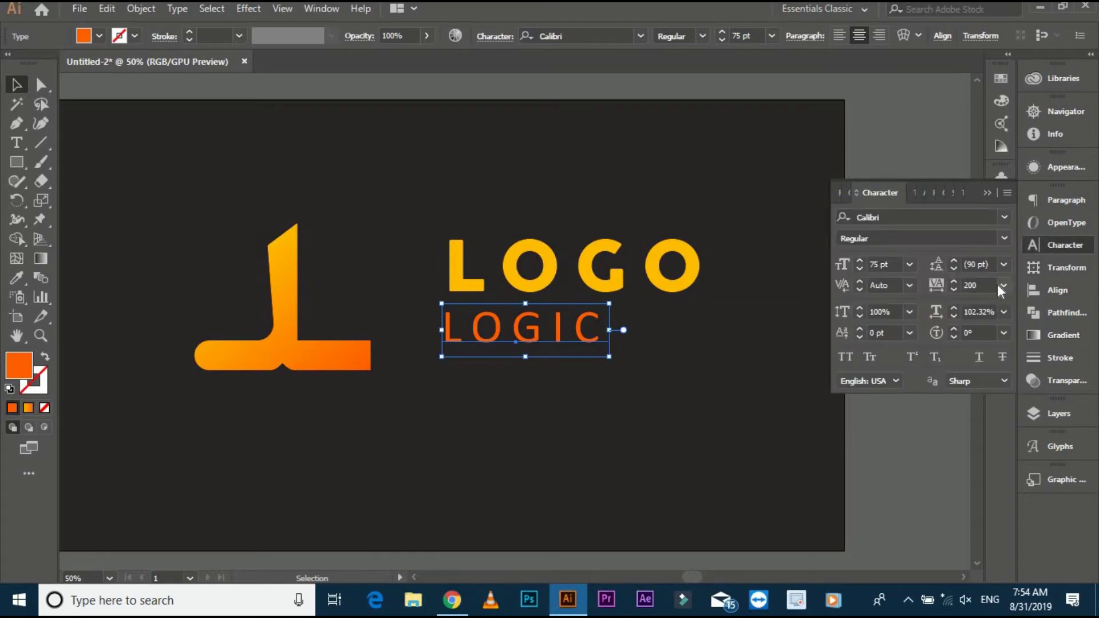
left_click(987, 285)
type("5")
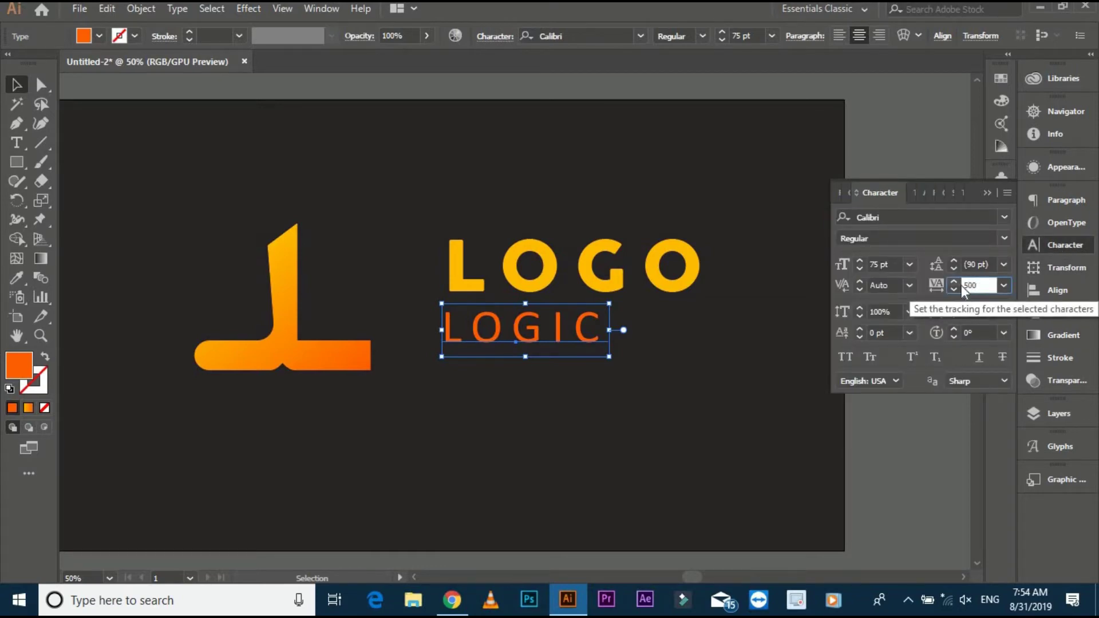
type("00")
key("Return")
left_click_drag(509, 334, 532, 333)
- Set the tracking of the LOGIC text to 700 and move it right to line up with LOGO's left edge
left_click(936, 283)
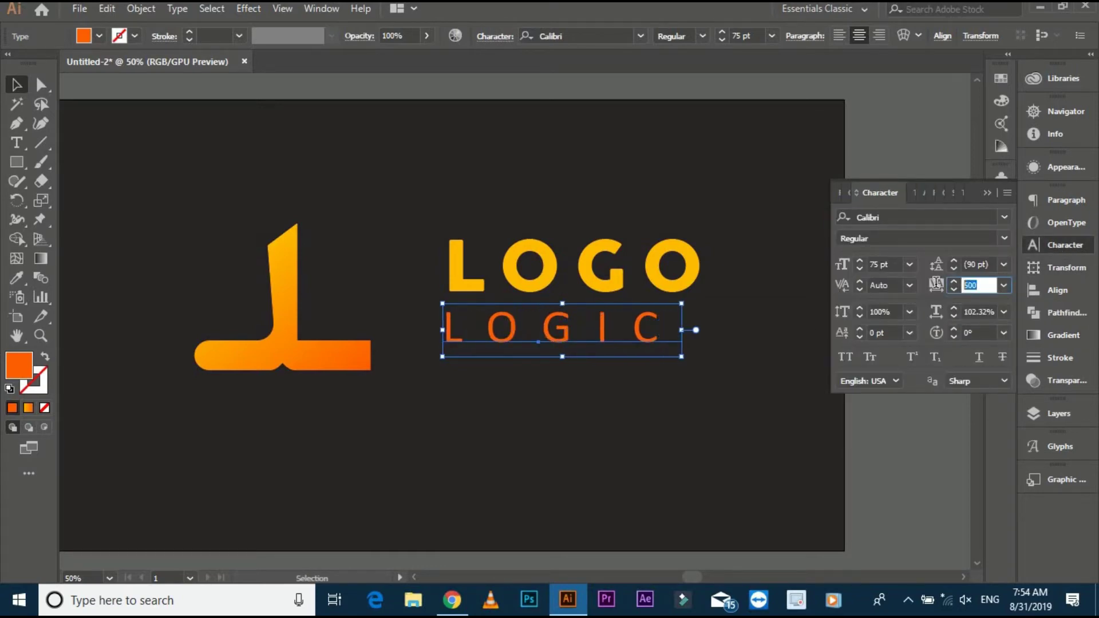
type("700")
key("Return")
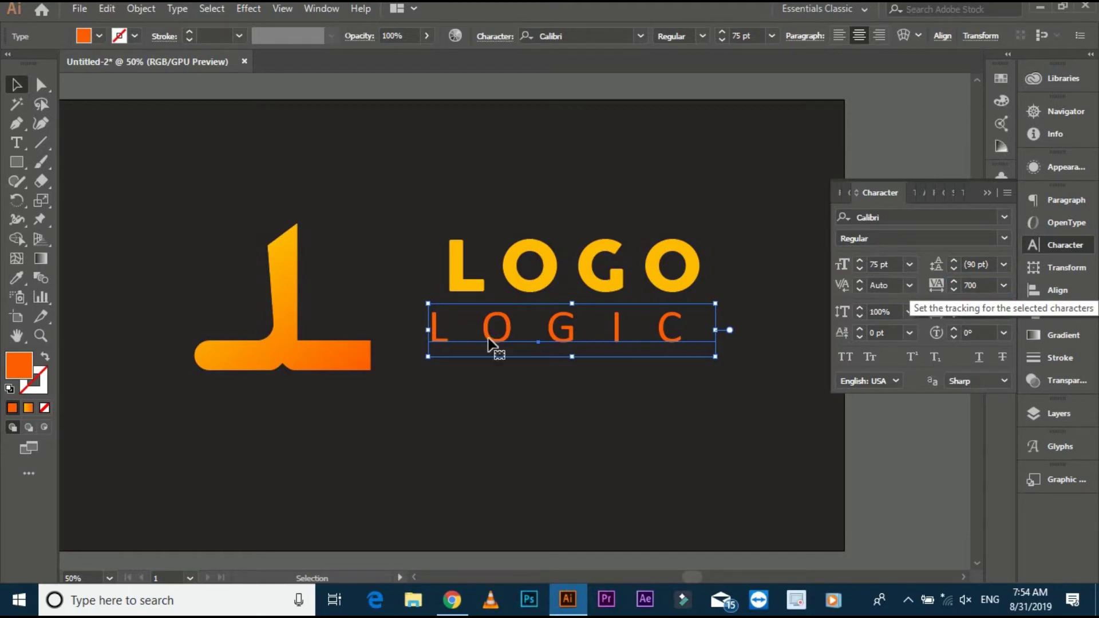
left_click_drag(618, 327, 635, 325)
- Convert both the LOGO and LOGIC texts to outlines
right_click(625, 338)
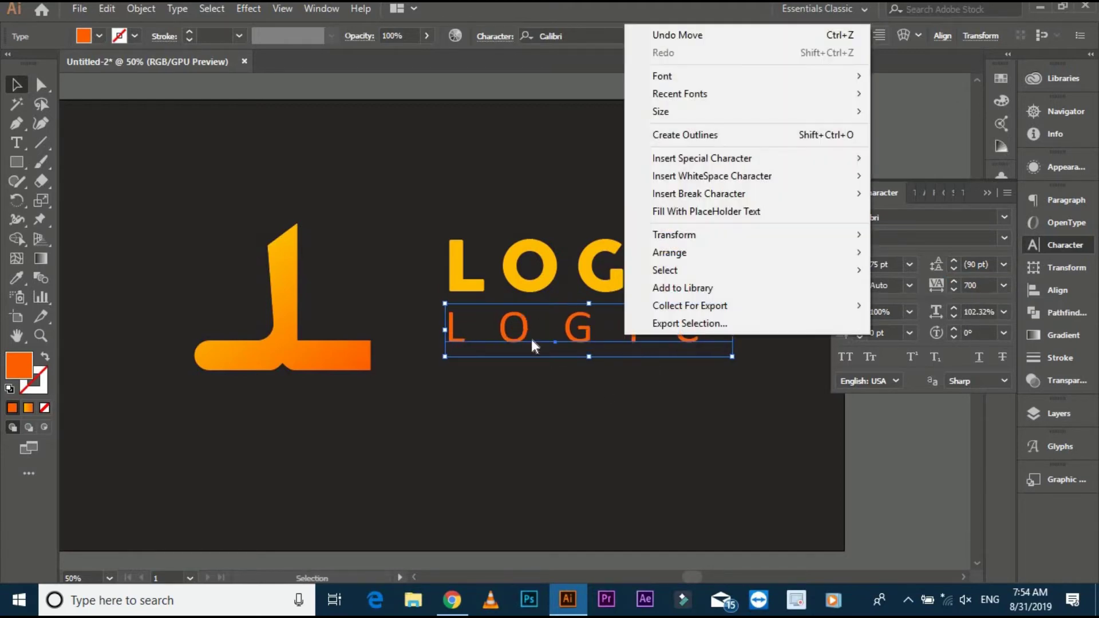
left_click(571, 289, "shift")
right_click(546, 267)
left_click(596, 380)
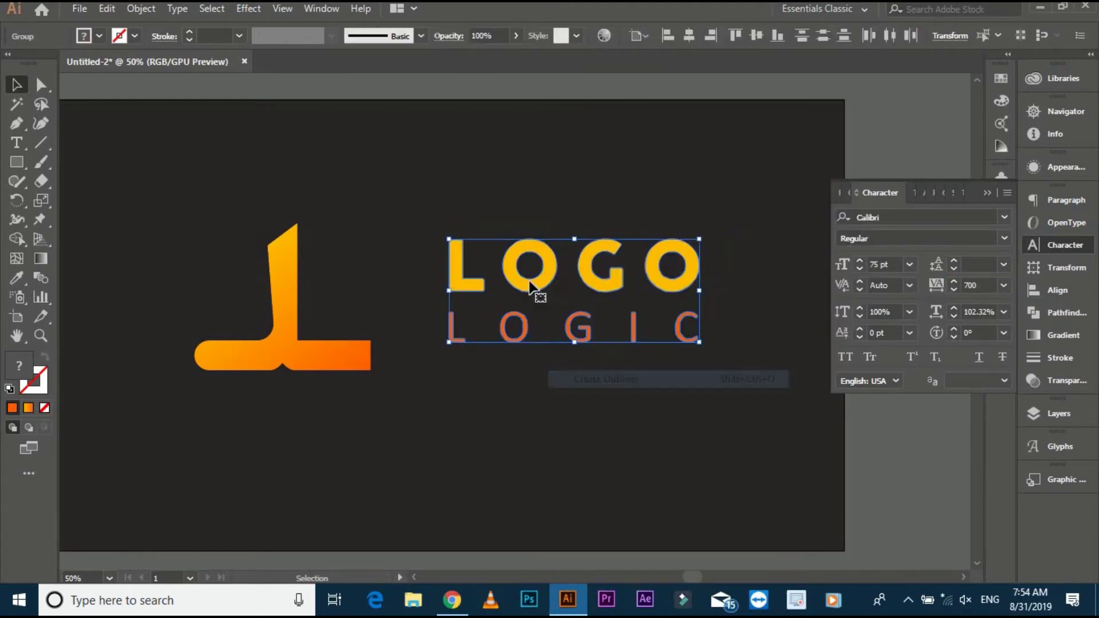
left_click(658, 131)
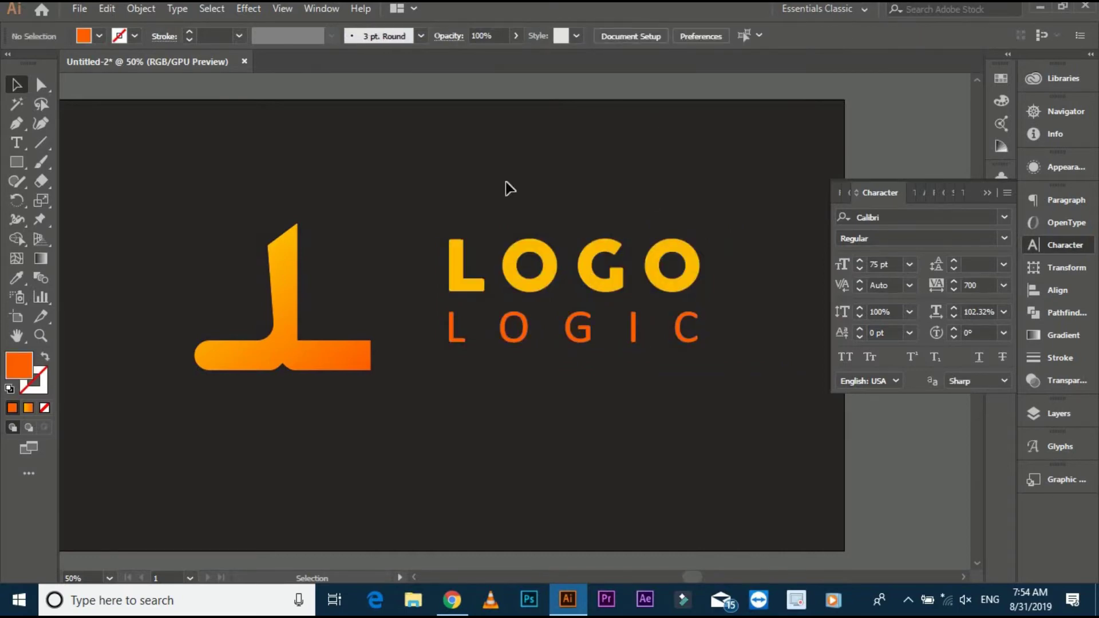
left_click(694, 337)
left_click(606, 199)
- Draw a vertical straight line between the logo shape and the text, extending above and below both
scroll(459, 343, "up", 2)
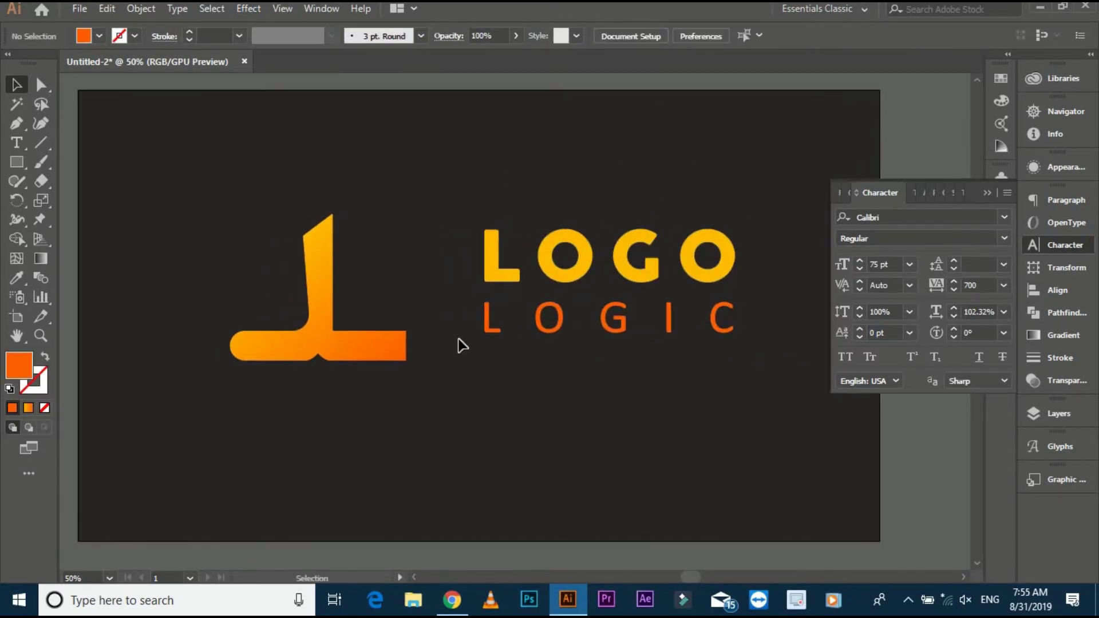
scroll(549, 340, "down", 3)
left_click_drag(555, 340, 546, 344)
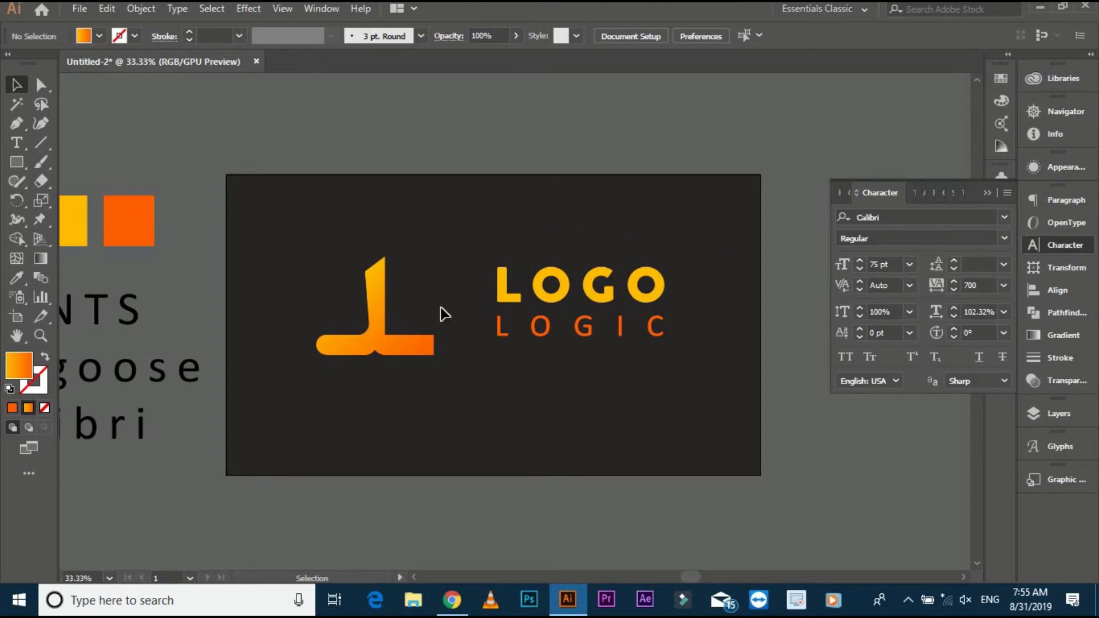
key("p")
left_click(40, 143)
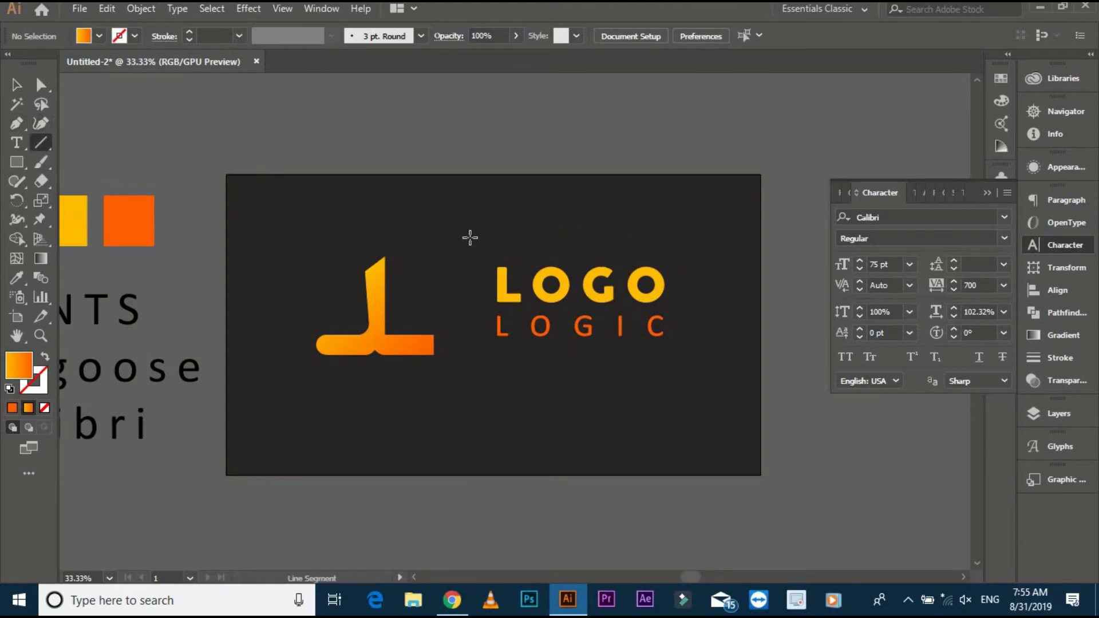
left_click_drag(460, 396, 462, 398)
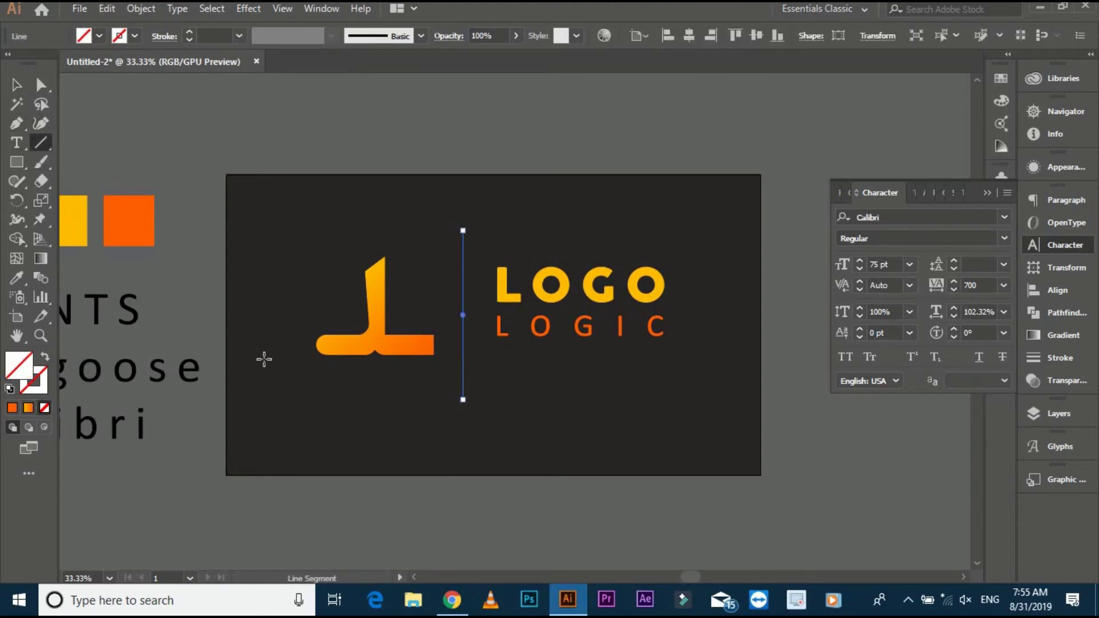
- Give the divider line a yellow-orange gradient stroke with no fill and a 5 pt weight
left_click(28, 408)
left_click(44, 357)
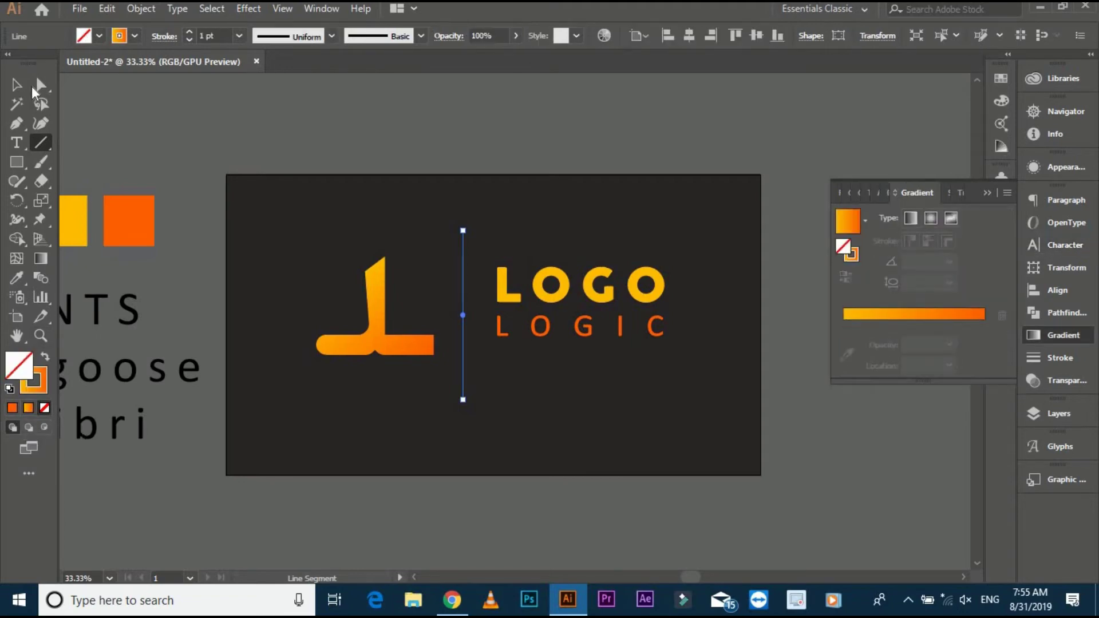
key("v")
left_click(190, 32)
left_click(190, 32)
left_click(483, 338)
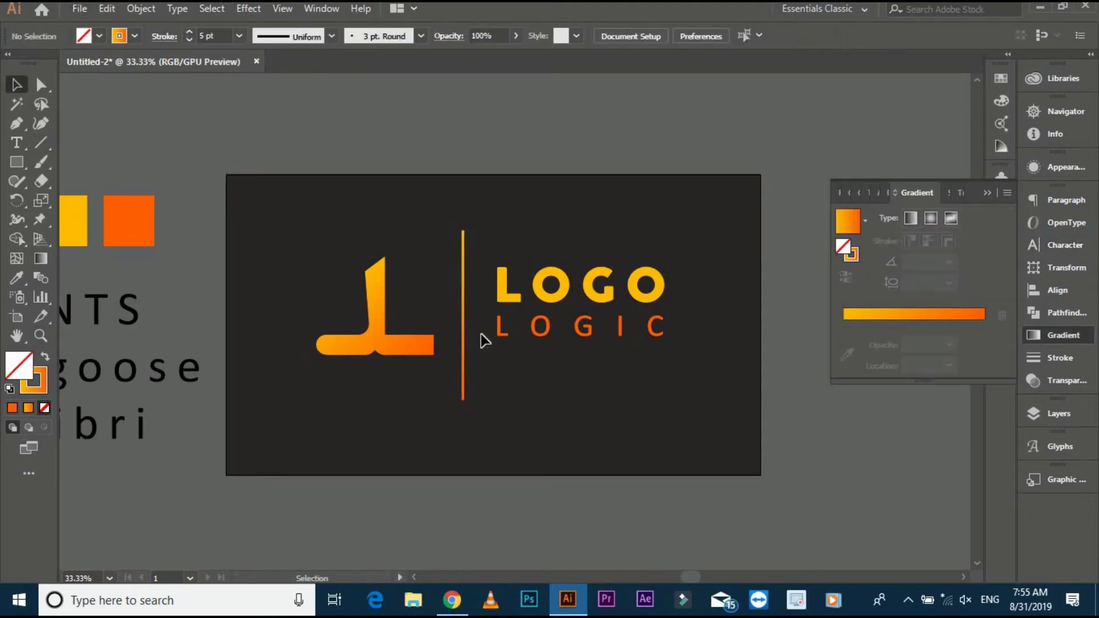
- Expand the stroke of the vertical divider line into a shape
scroll(483, 338, "up", 1)
left_click(453, 301)
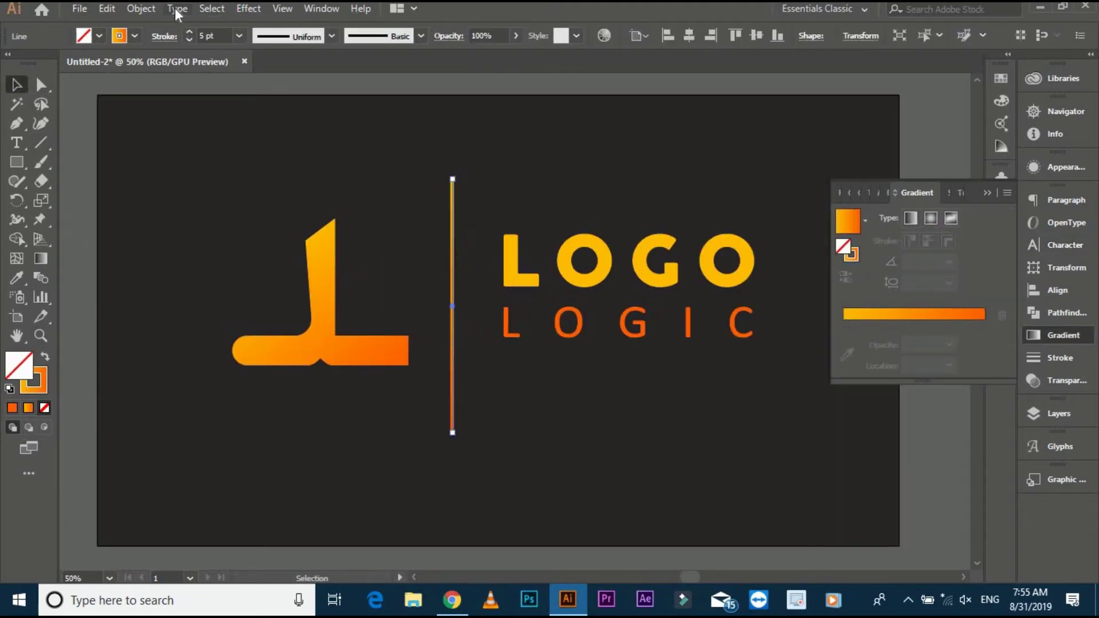
left_click(141, 8)
left_click(275, 175)
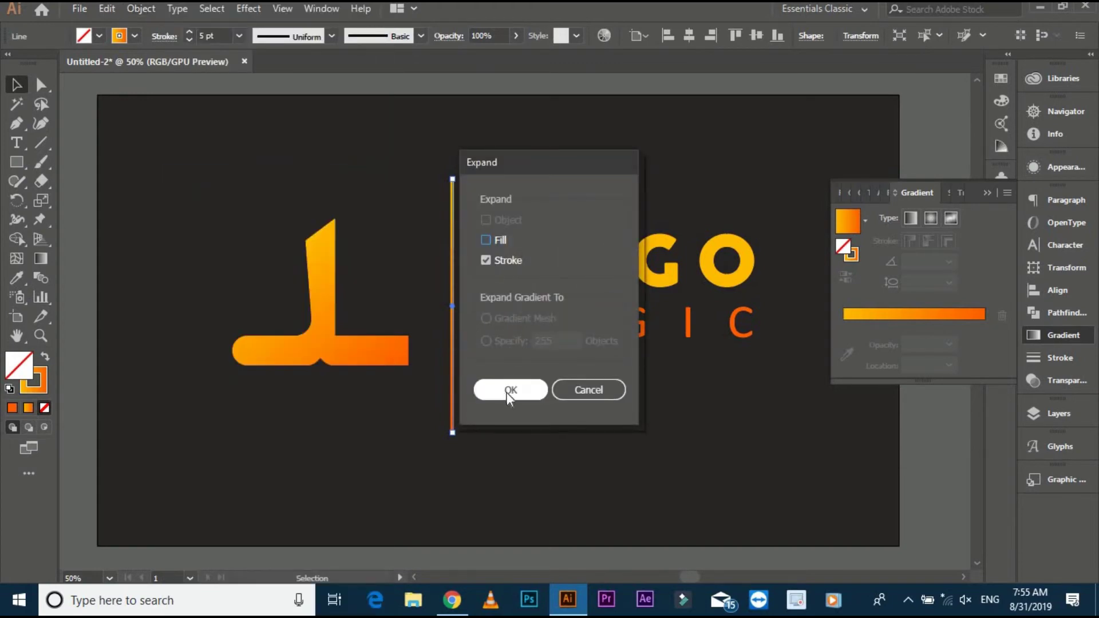
left_click(506, 393)
- Align the bottom of the outlined text with the bottom of the logo shape and group them
left_click(403, 339)
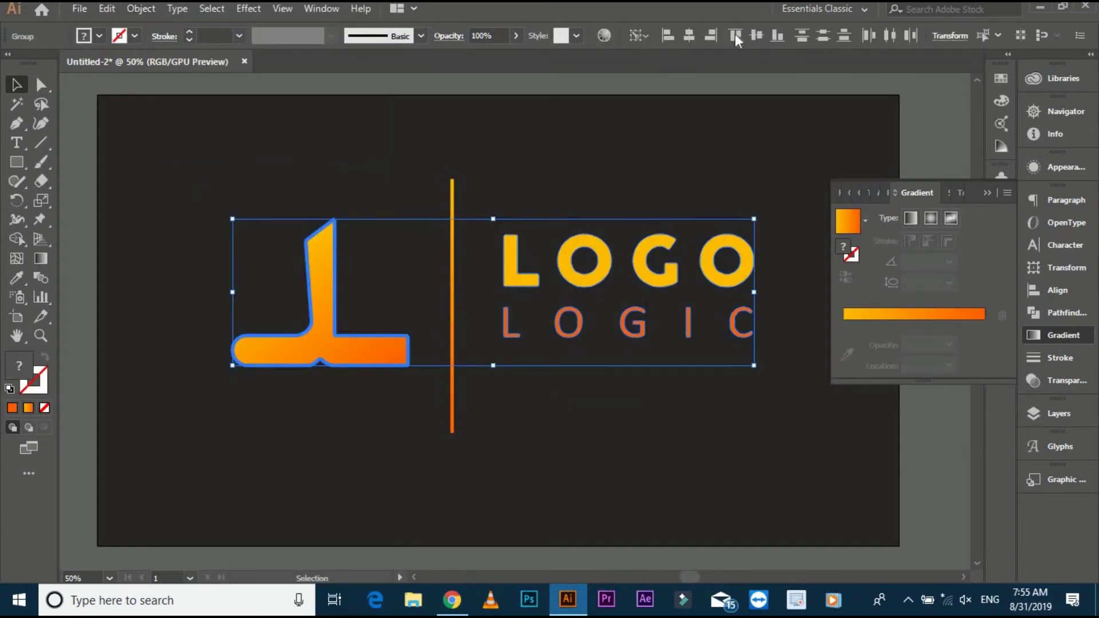
right_click(572, 278)
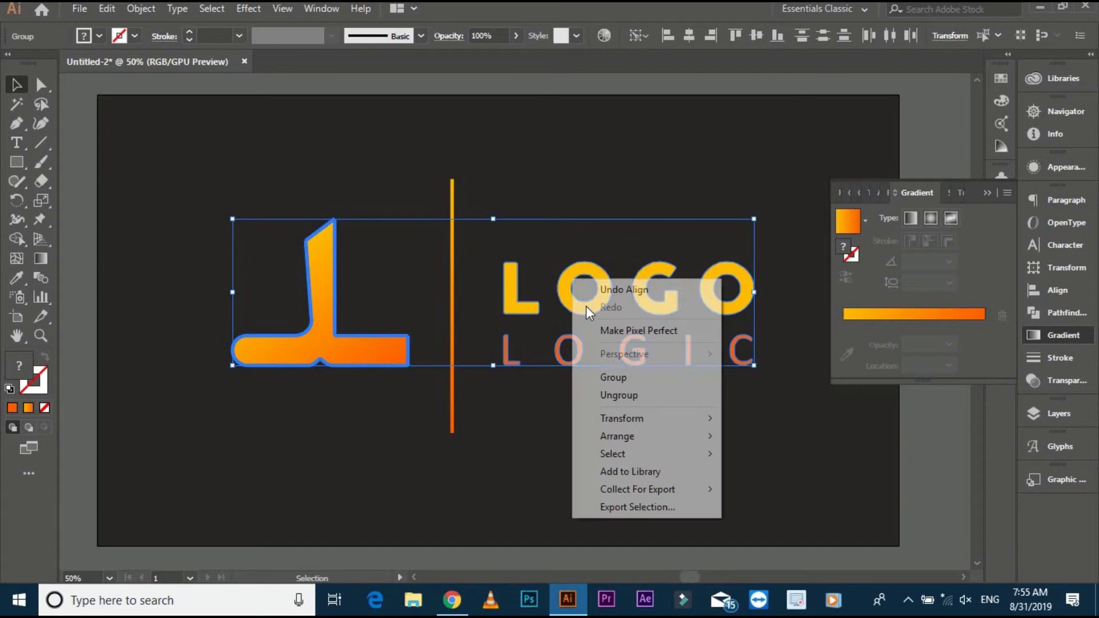
left_click(614, 376)
- Align the divider line and the grouped logo and text by their horizontal and vertical centers
left_click_drag(330, 189, 523, 311)
left_click(690, 35)
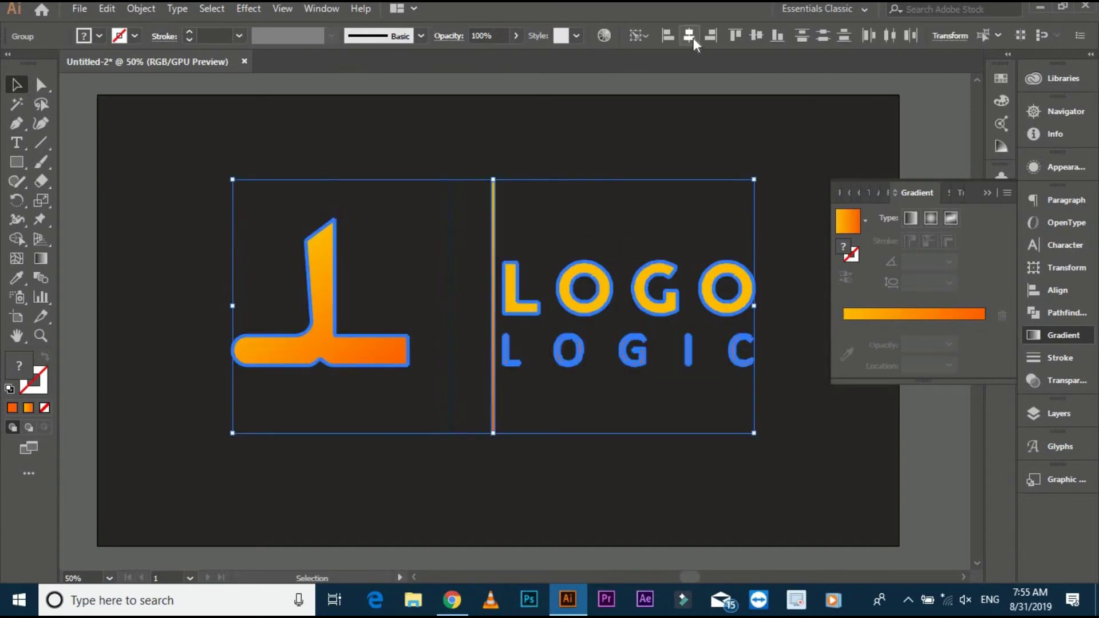
left_click(756, 36)
left_click(674, 140)
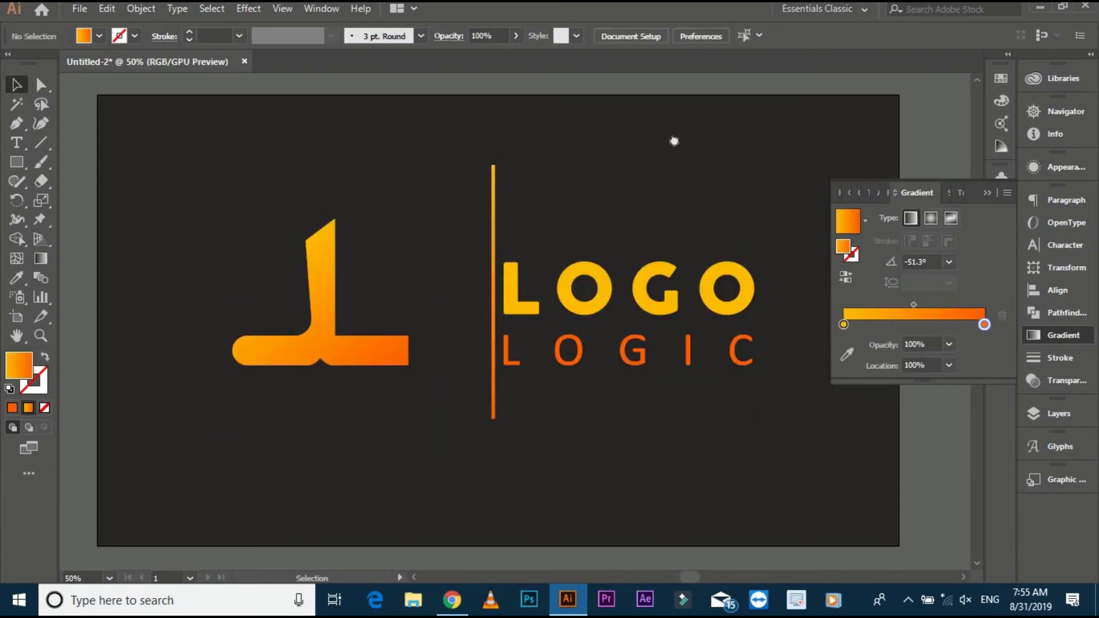
- Ungroup the logo shape and text, and move the LOGO LOGIC text right, away from the divider line
right_click(633, 304)
left_click(679, 437)
left_click(666, 420)
left_click_drag(628, 290, 659, 295)
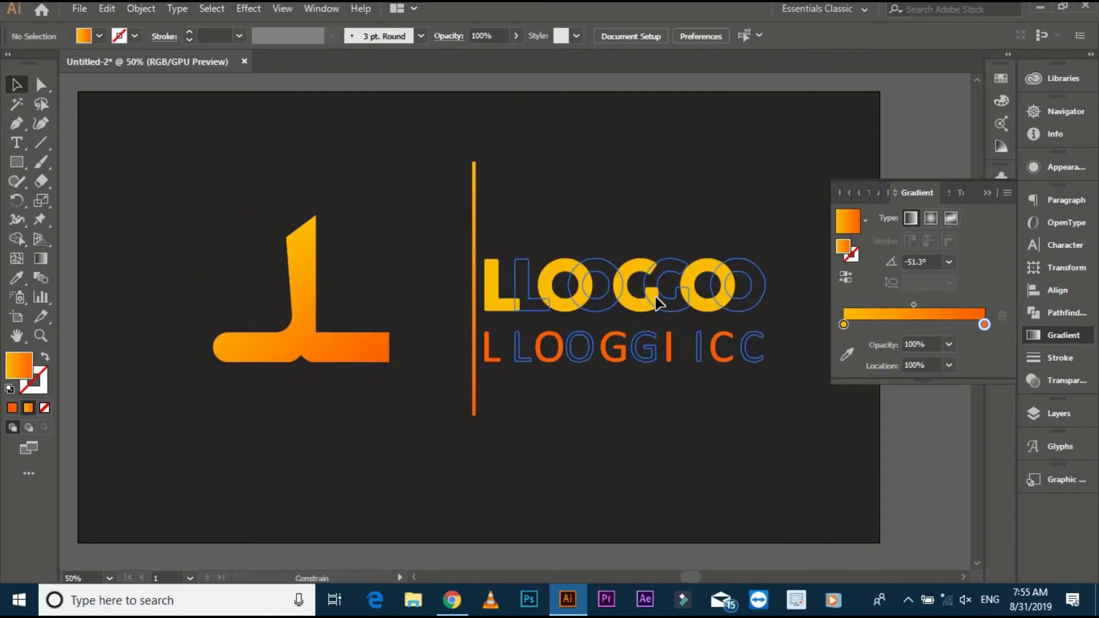
left_click(629, 197)
- Align the logo shape and the divider line by their vertical centers
left_click(474, 276)
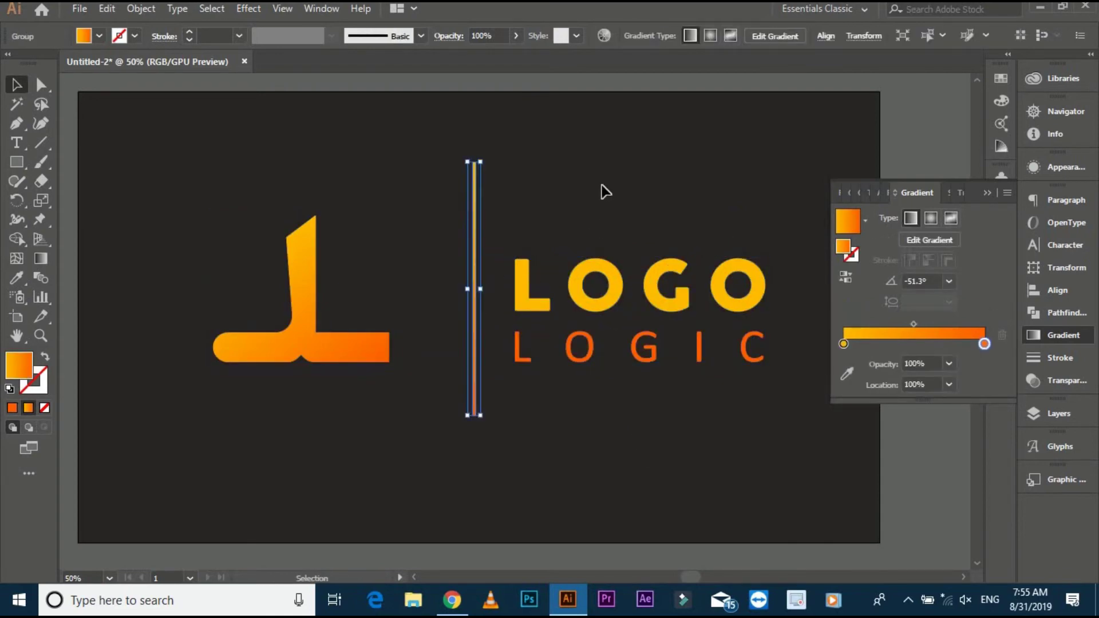
left_click(602, 192)
scroll(598, 201, "down", 1)
left_click_drag(598, 202, 561, 287)
left_click(404, 382)
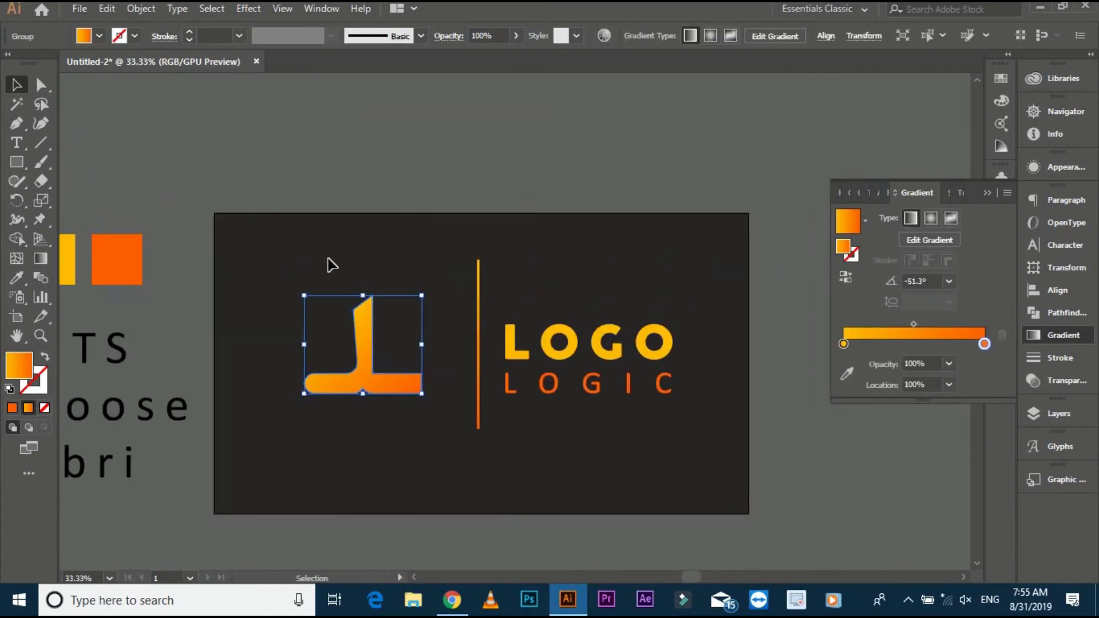
left_click(479, 422, "shift")
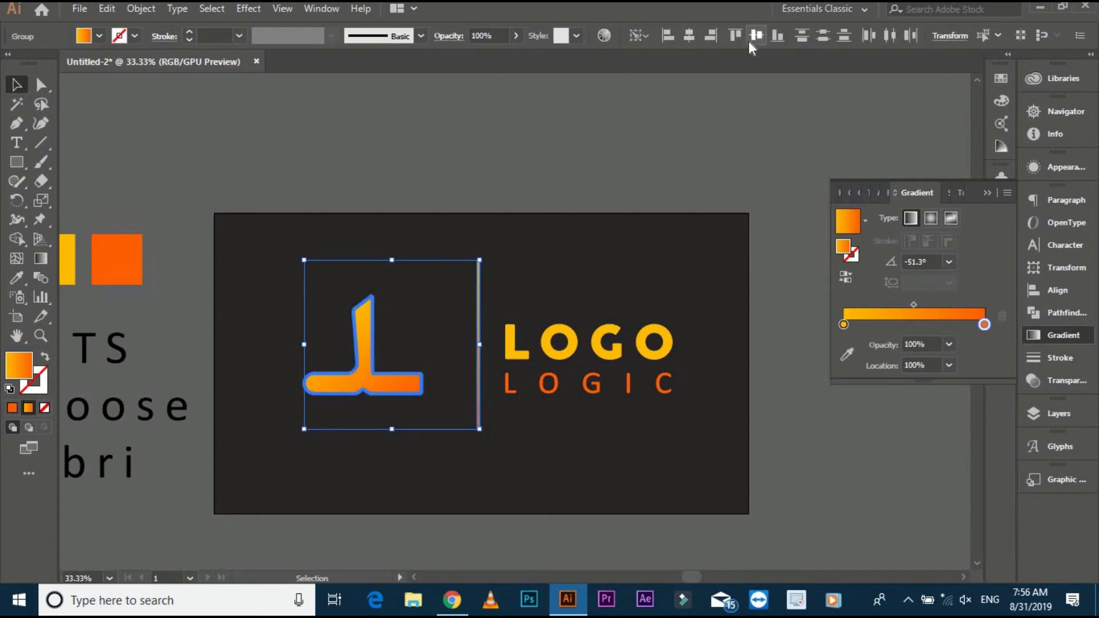
left_click(644, 189)
- Try to shift the text slightly right, group it with the logo shape and divider, and center the group horizontally
left_click_drag(620, 315, 589, 319)
left_click_drag(541, 359, 555, 359)
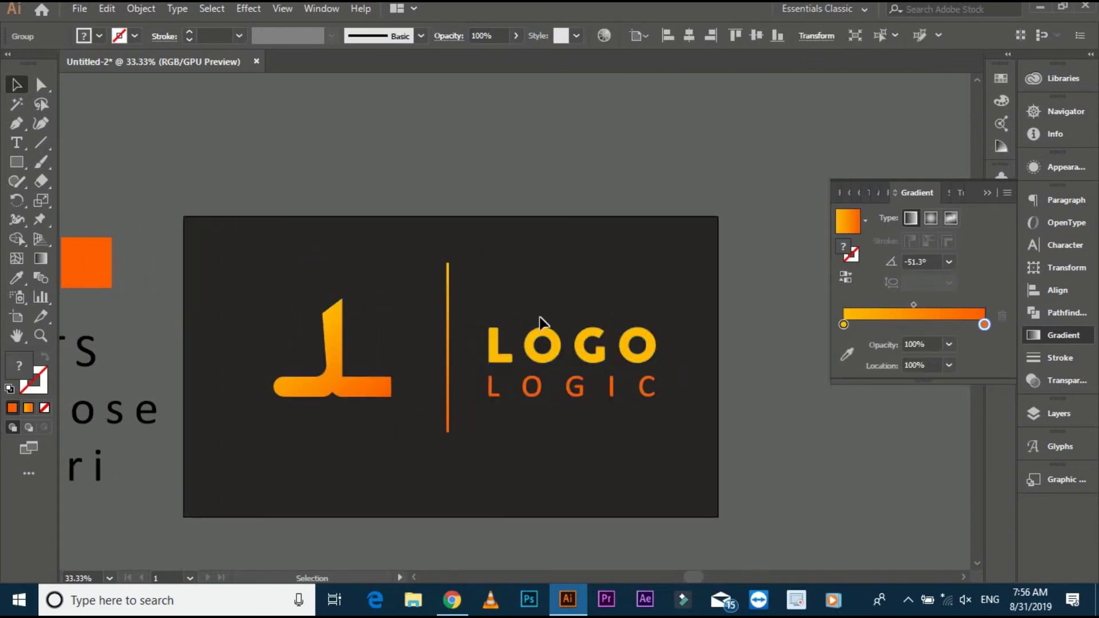
left_click_drag(539, 318, 380, 392)
right_click(379, 391)
left_click(441, 245)
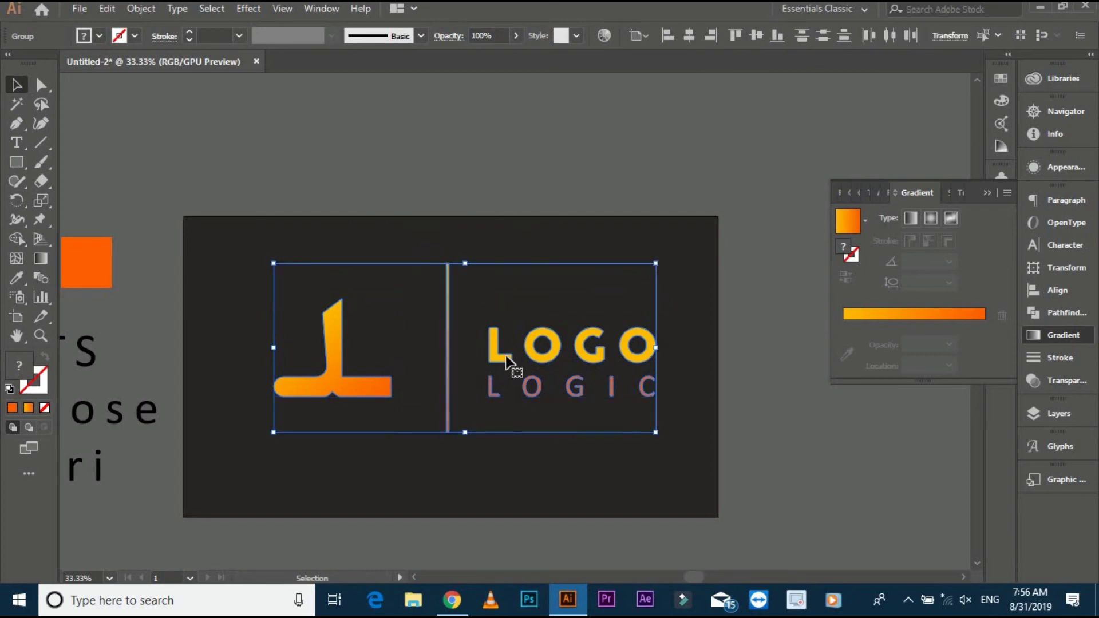
left_click(690, 33)
- Undo the centering, the grouping and the last shift of the LOGO LOGIC text
key("ctrl+z")
key("a")
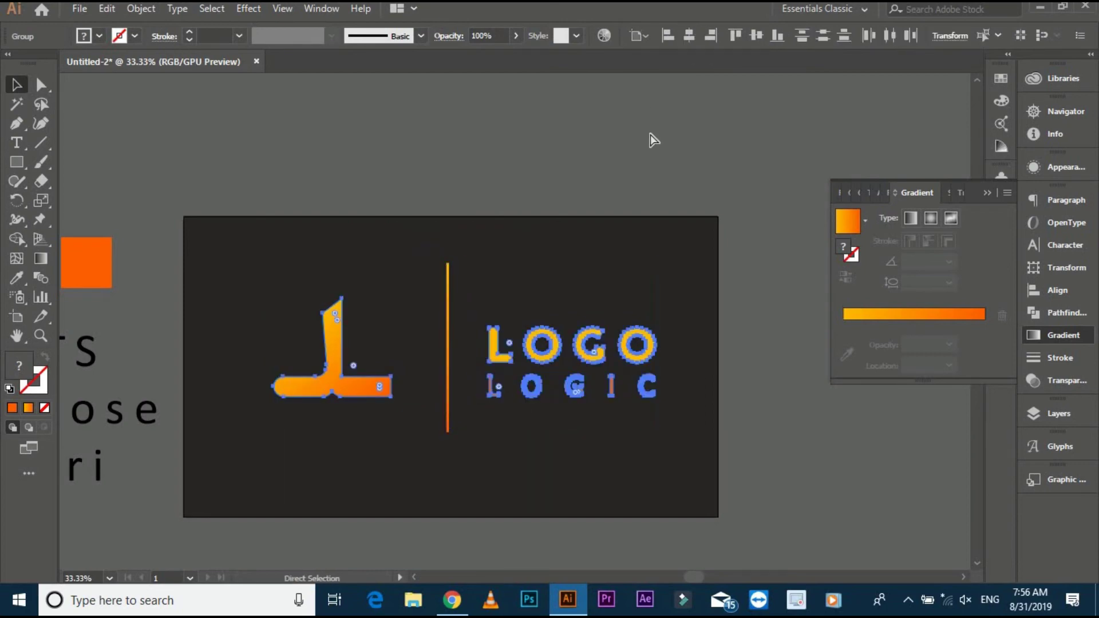
key("ctrl+z")
key("ctrl+z")
left_click_drag(320, 280, 637, 443)
key("ctrl+z")
key("ctrl+z")
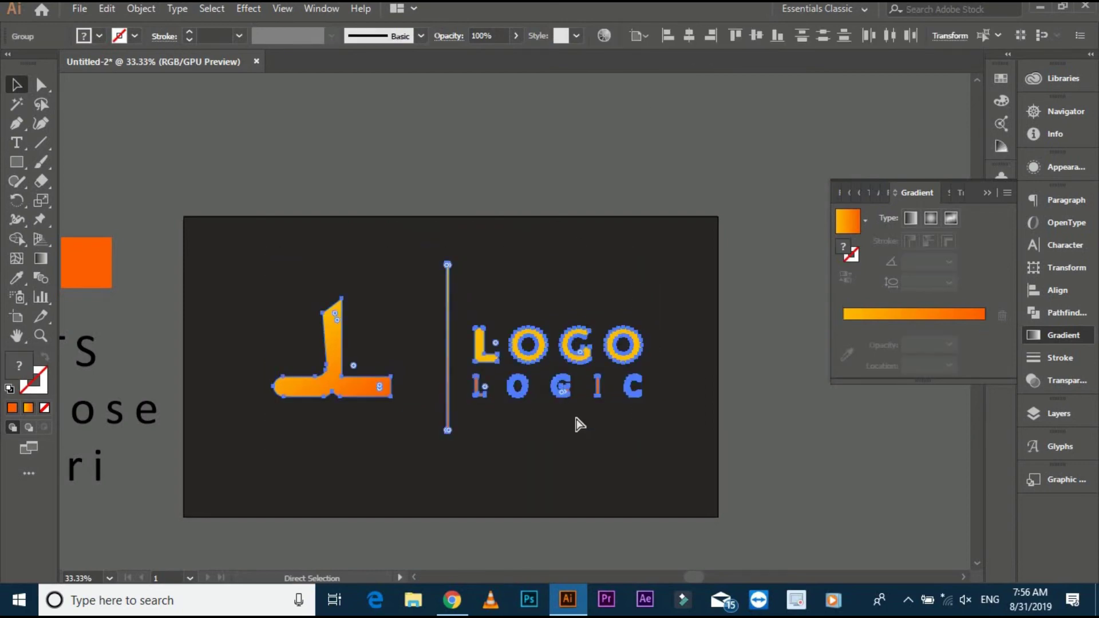
- Group the logo shape, divider and text, and center the group horizontally and vertically on the dark background rectangle
left_click(493, 395)
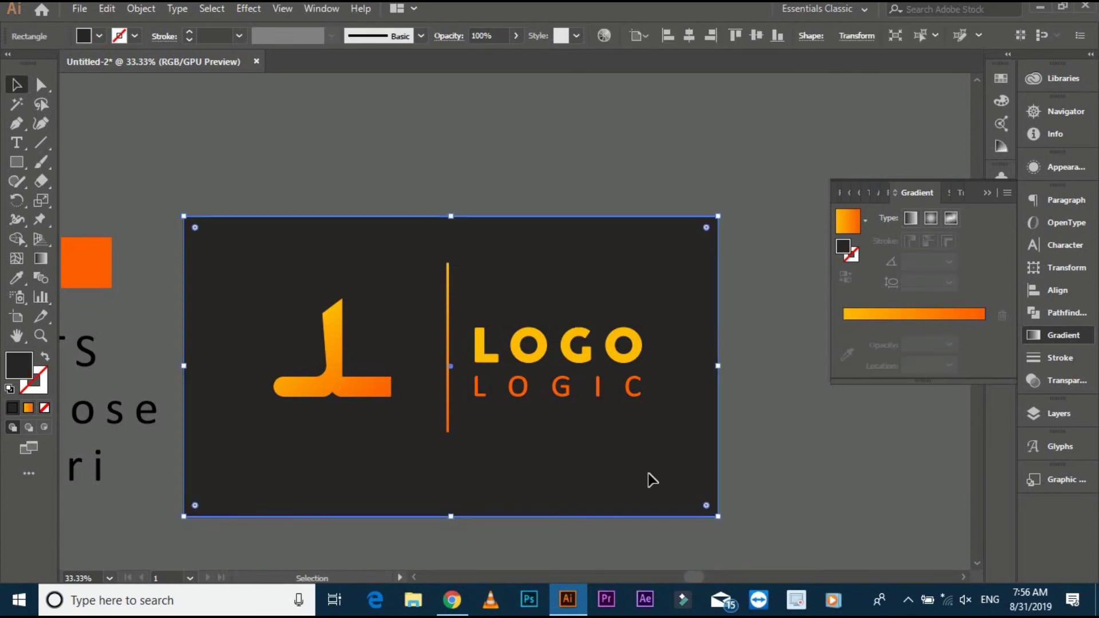
key("ctrl+alt+a")
left_click(666, 455)
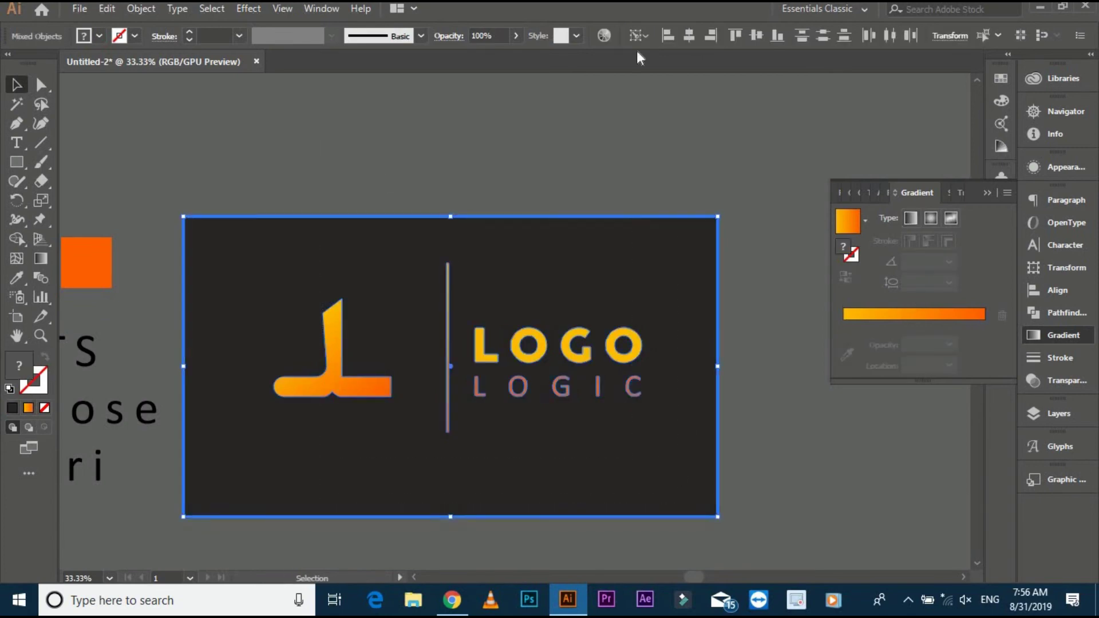
left_click(689, 36)
left_click(755, 36)
left_click(685, 118)
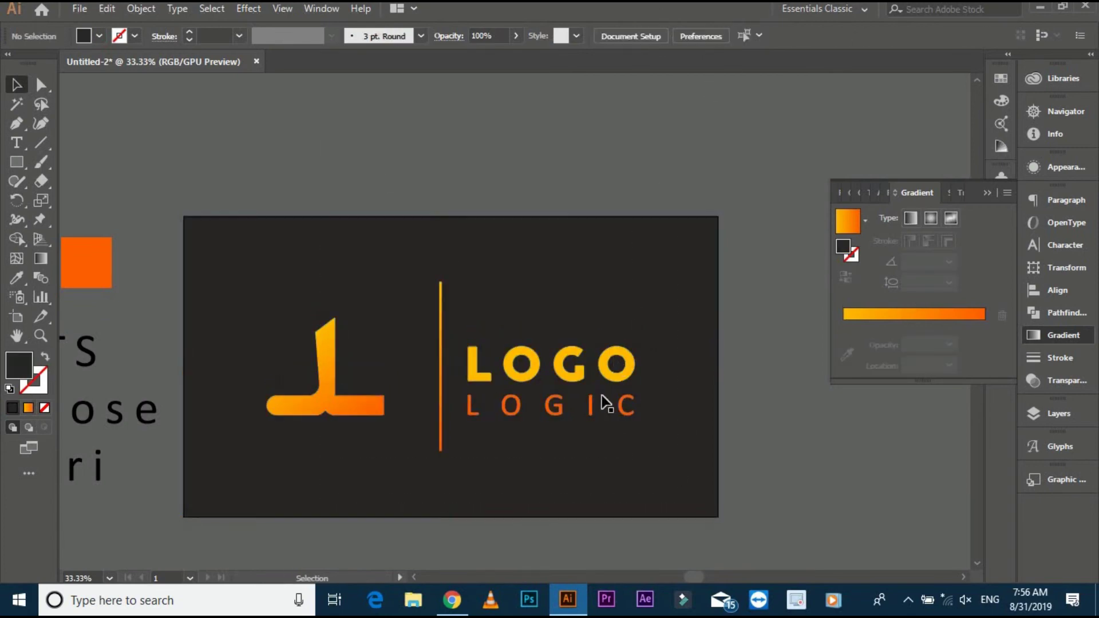
- Scale the grouped logo down proportionally about its center to roughly four fifths of its size and deselect it
left_click(577, 378)
left_click_drag(636, 451, 626, 434)
left_click(775, 382)
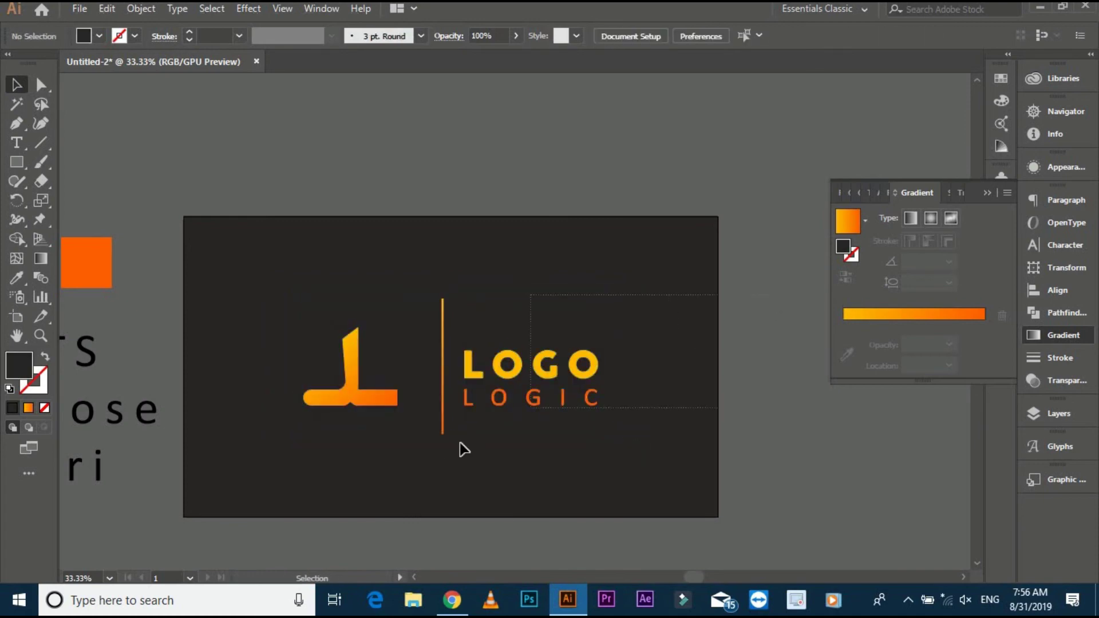
key("ctrl+a")
left_click(651, 113)
scroll(660, 91, "down", 2)
scroll(659, 91, "left", 2)
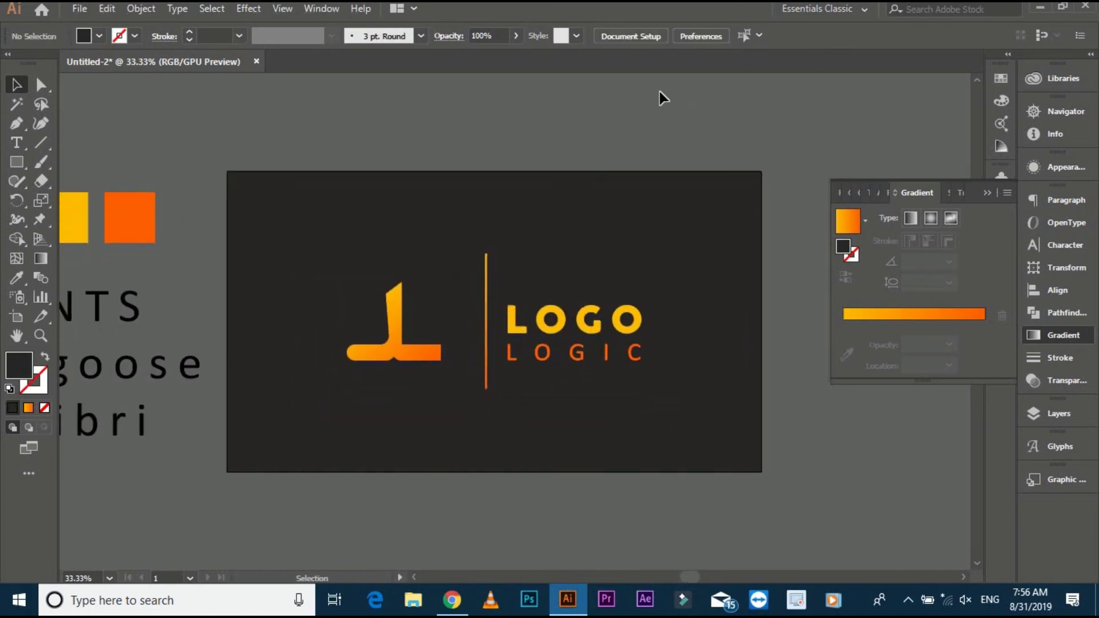